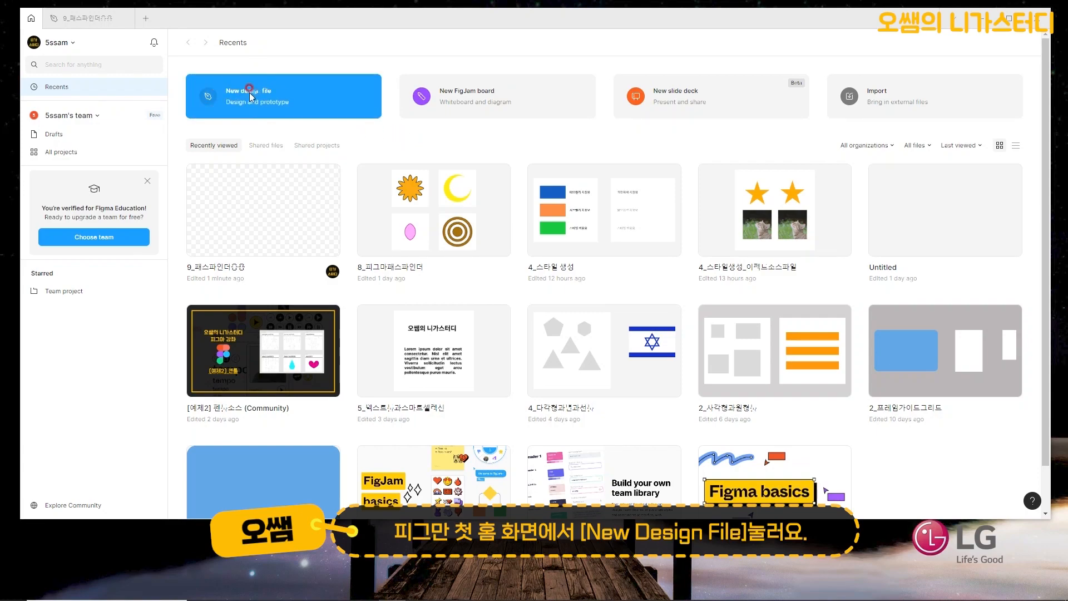
Switch to the open design file and set its file name to 9_패스파인더응용
left_click(73, 21)
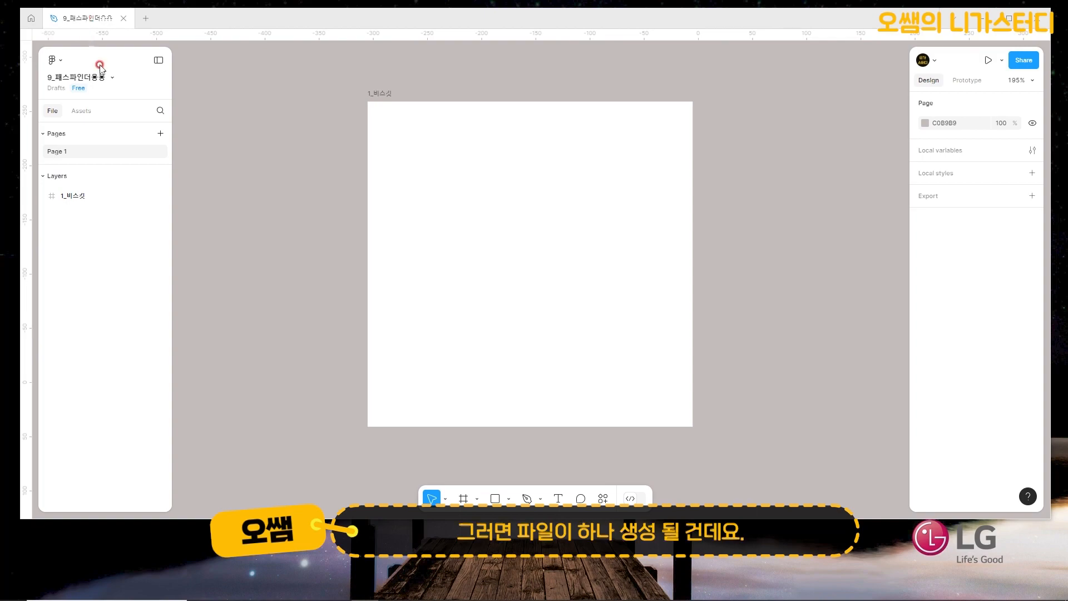
double_click(88, 79)
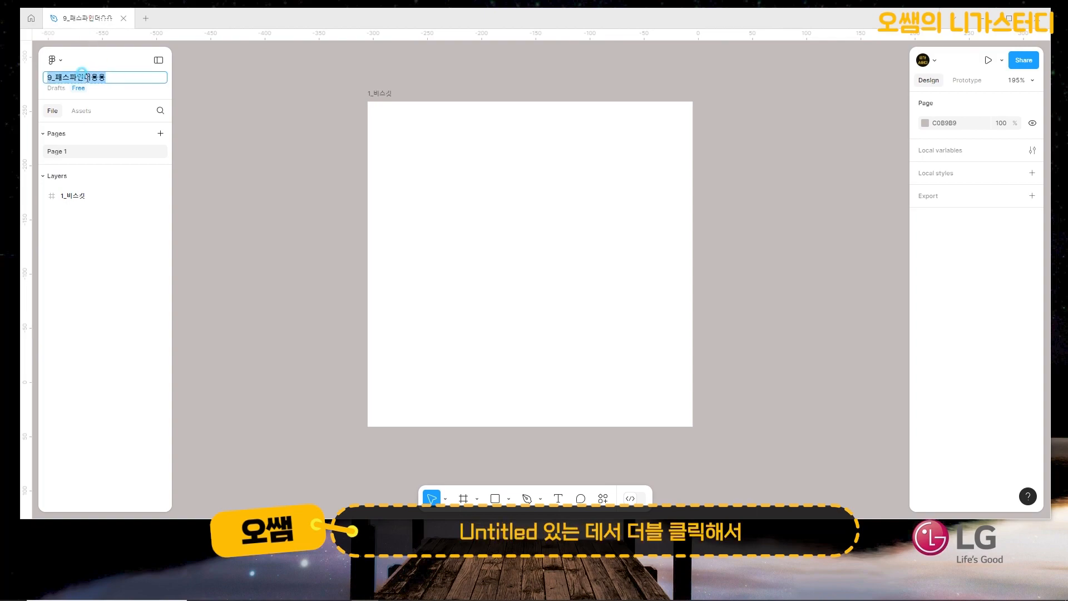
left_click(114, 77)
type("용")
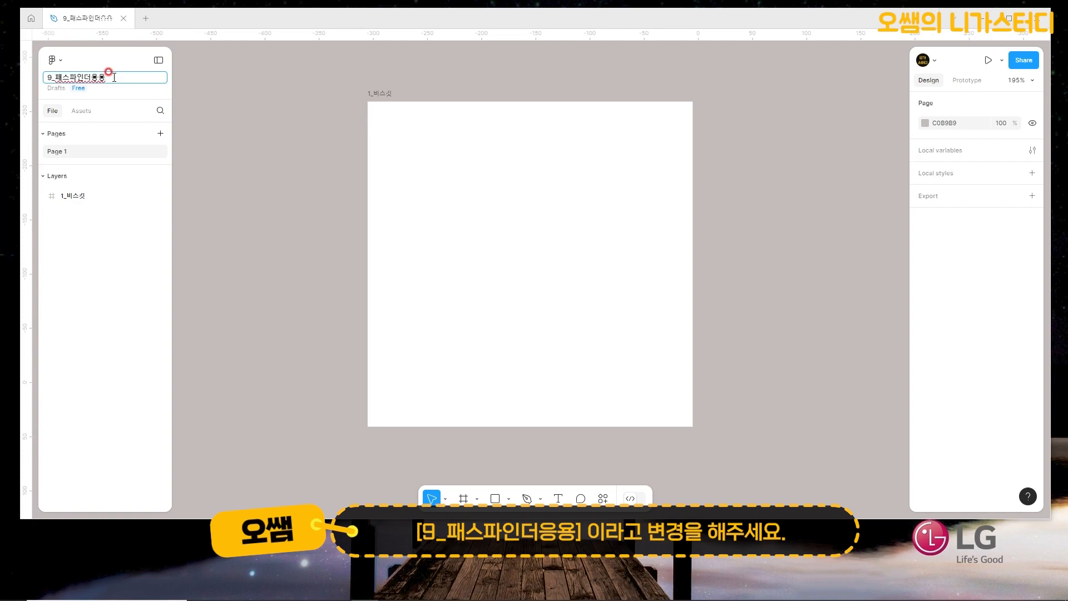
left_click(86, 155)
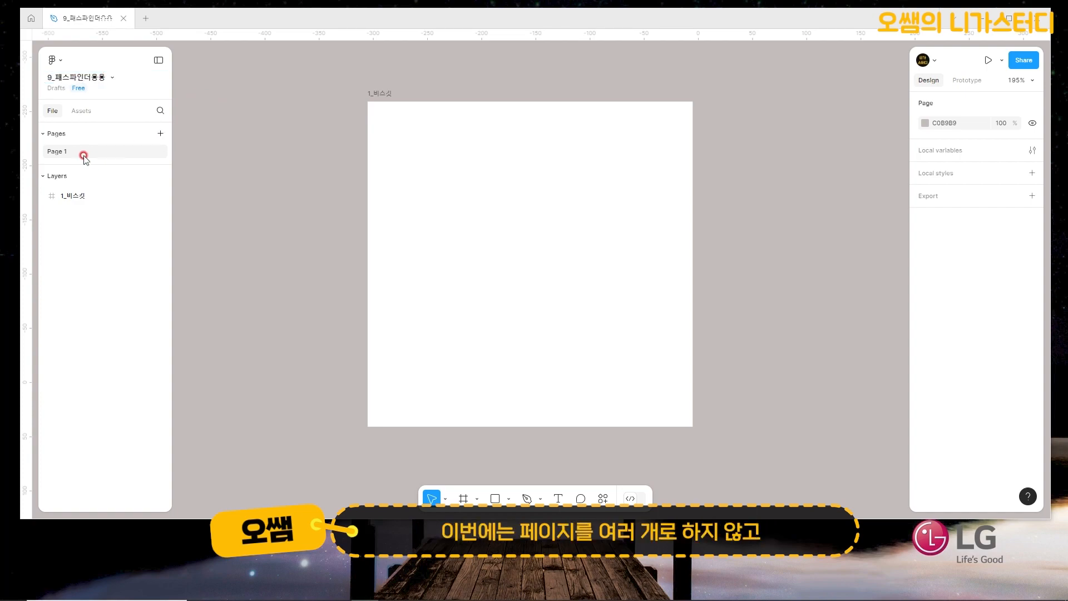
Name the 300 × 300 frame 1_비스킷
left_click(582, 210)
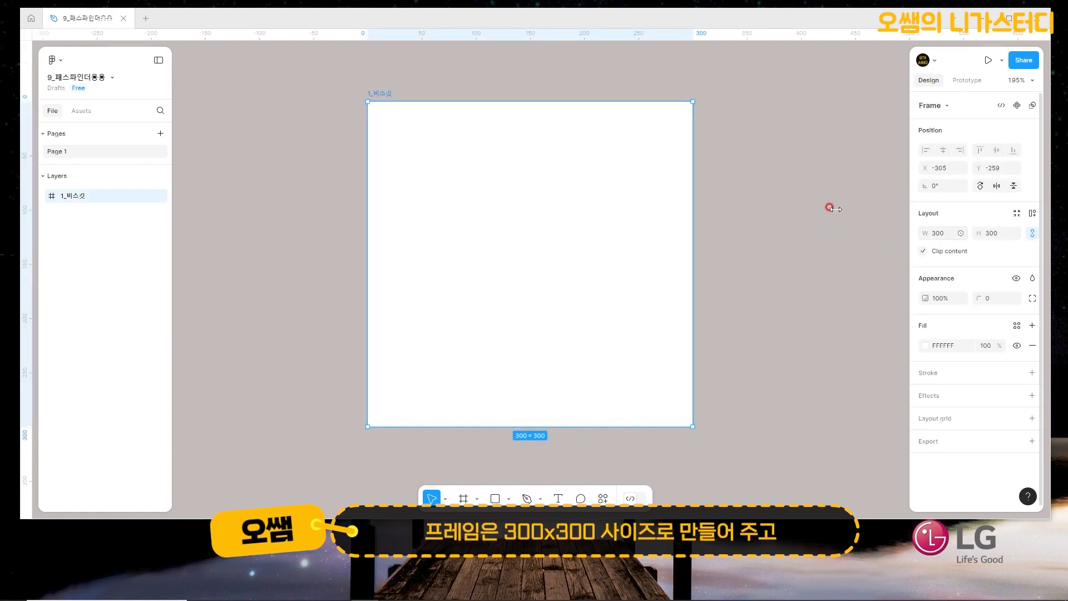
double_click(379, 94)
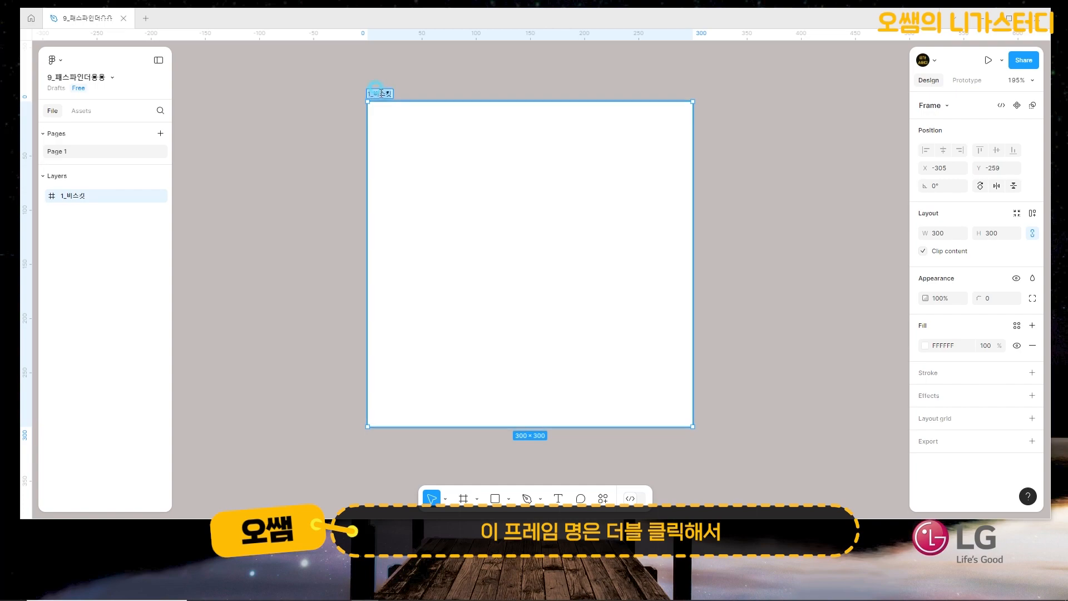
left_click(442, 85)
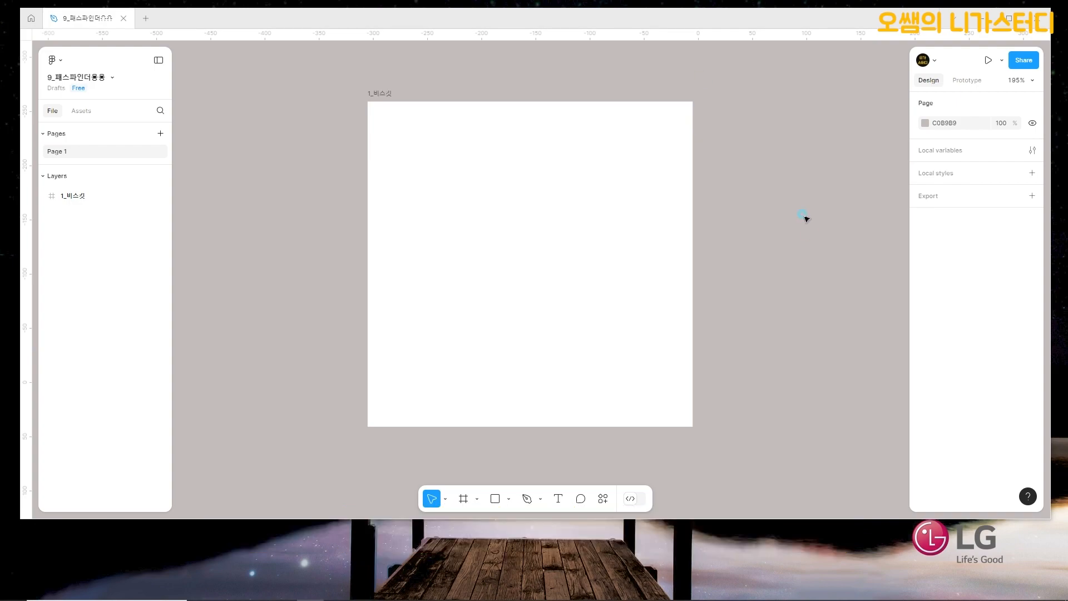
Paste the 5_cracker reference frame onto the canvas and place it to the right of the 1_비스킷 frame
left_click_drag(906, 258, 786, 250)
left_click(777, 253)
key("ctrl+v")
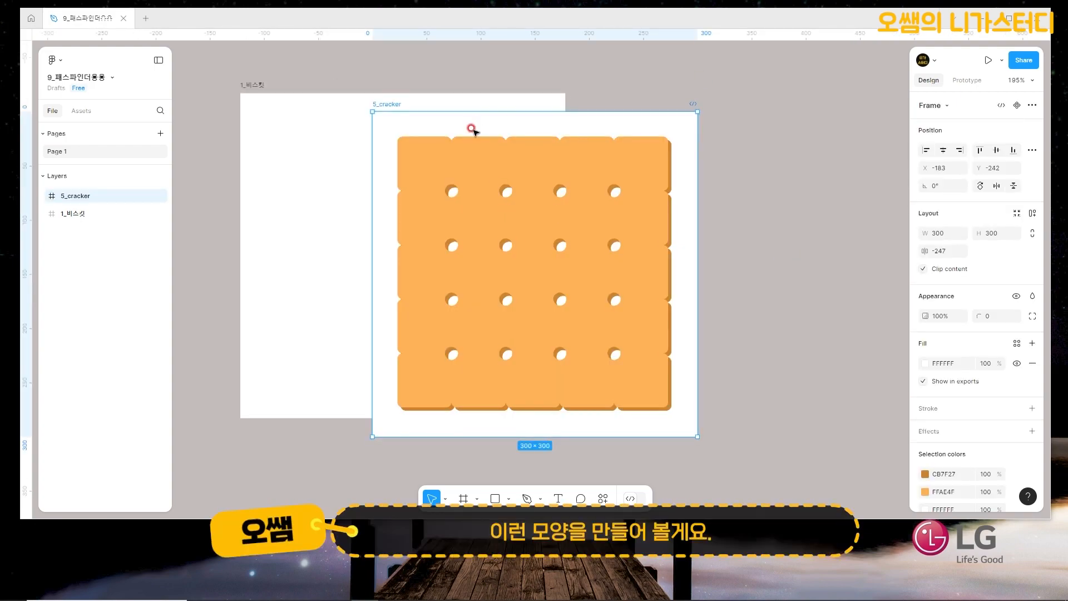
left_click_drag(476, 119, 720, 98)
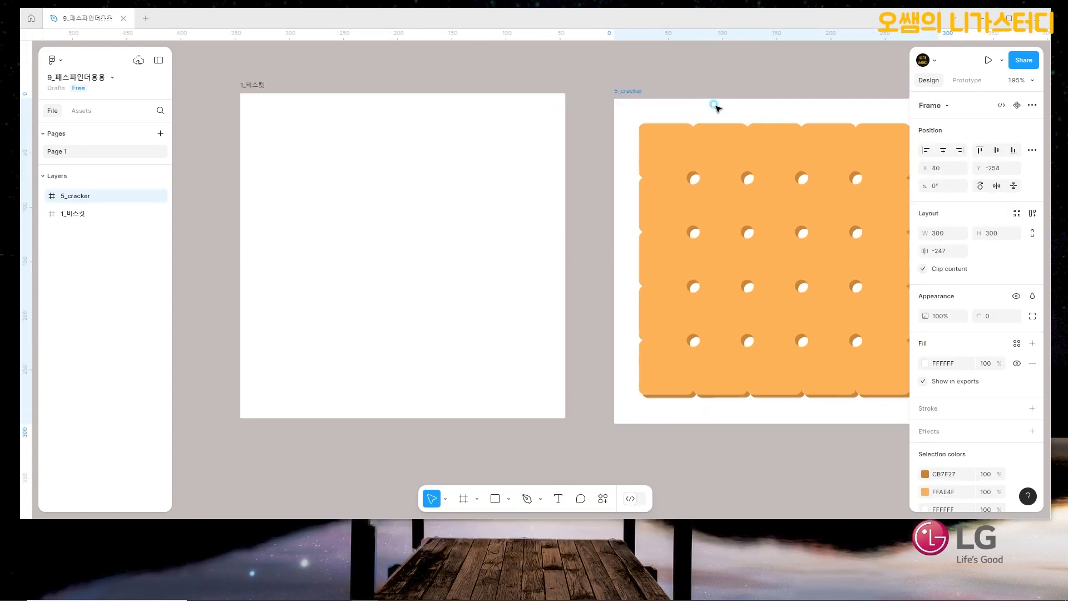
Add a rectangle inside the 1_비스킷 frame, lock its proportions and set its size to 50 × 50
left_click(257, 89)
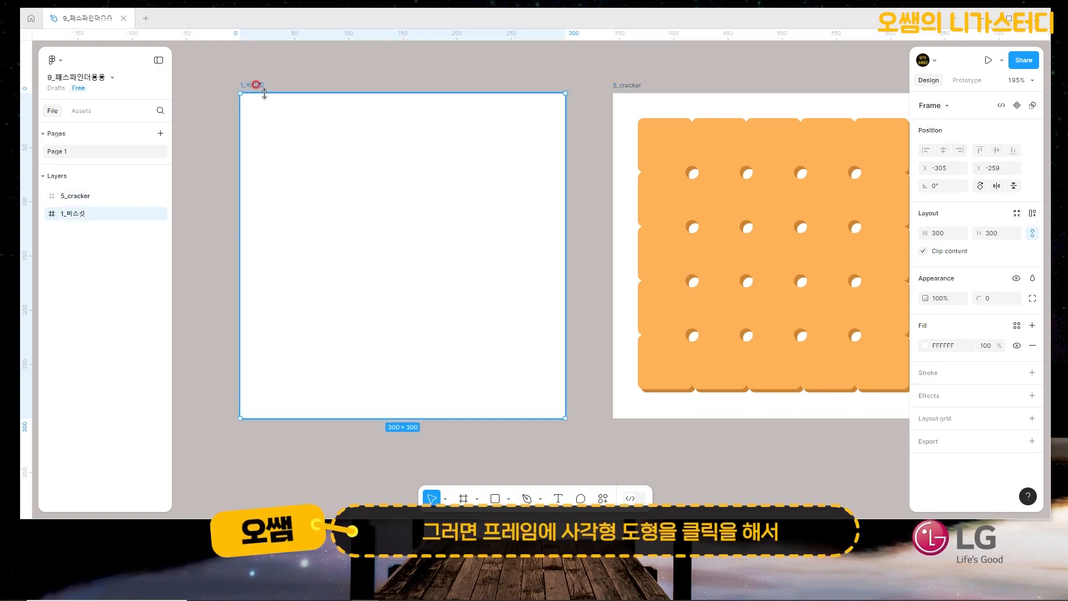
left_click(496, 501)
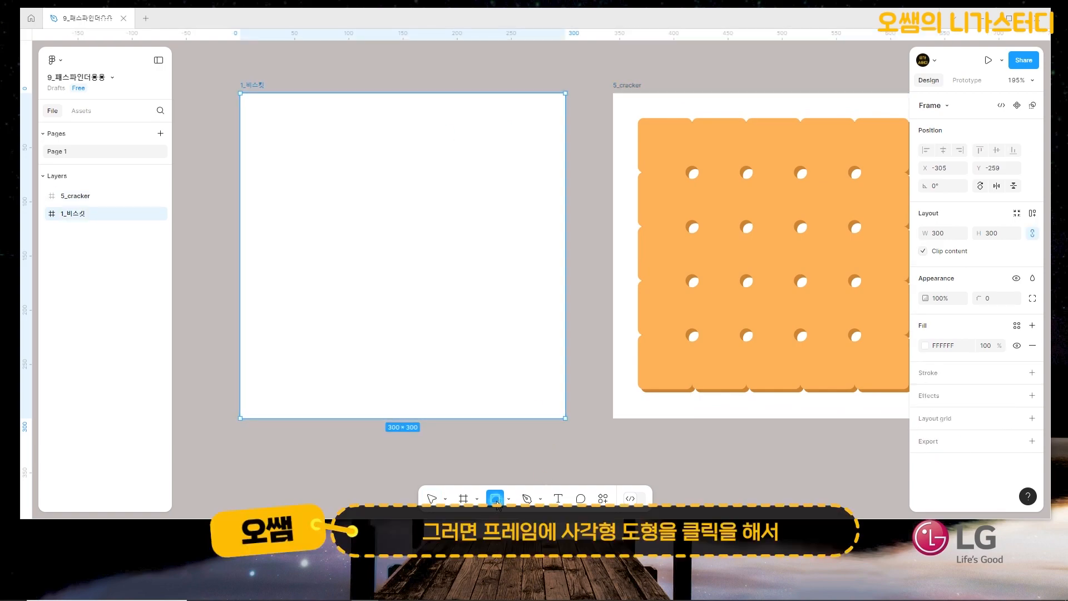
left_click(300, 168)
left_click(940, 233)
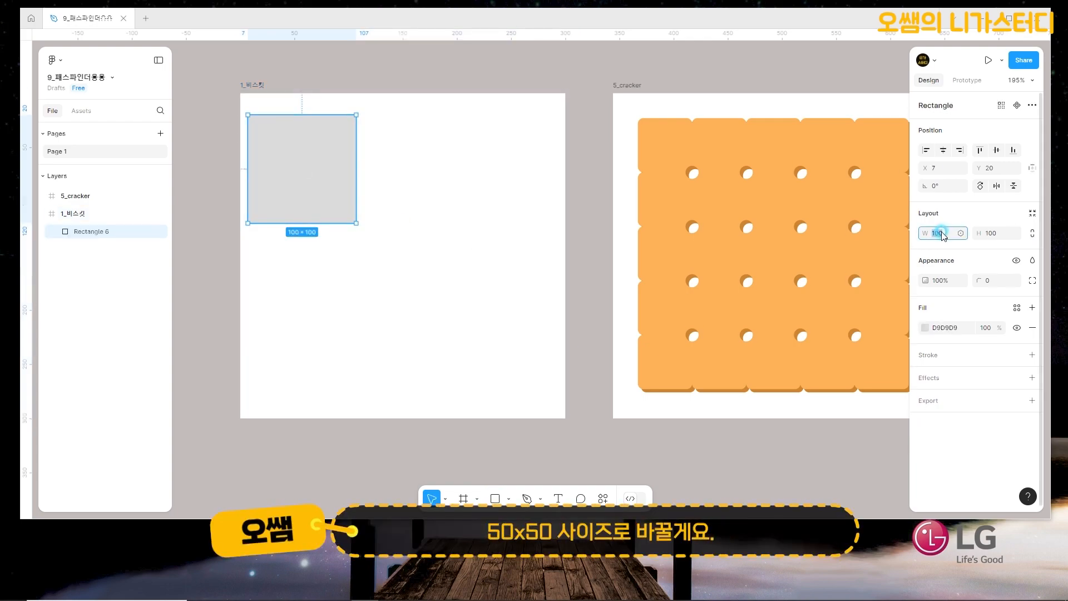
left_click(1032, 233)
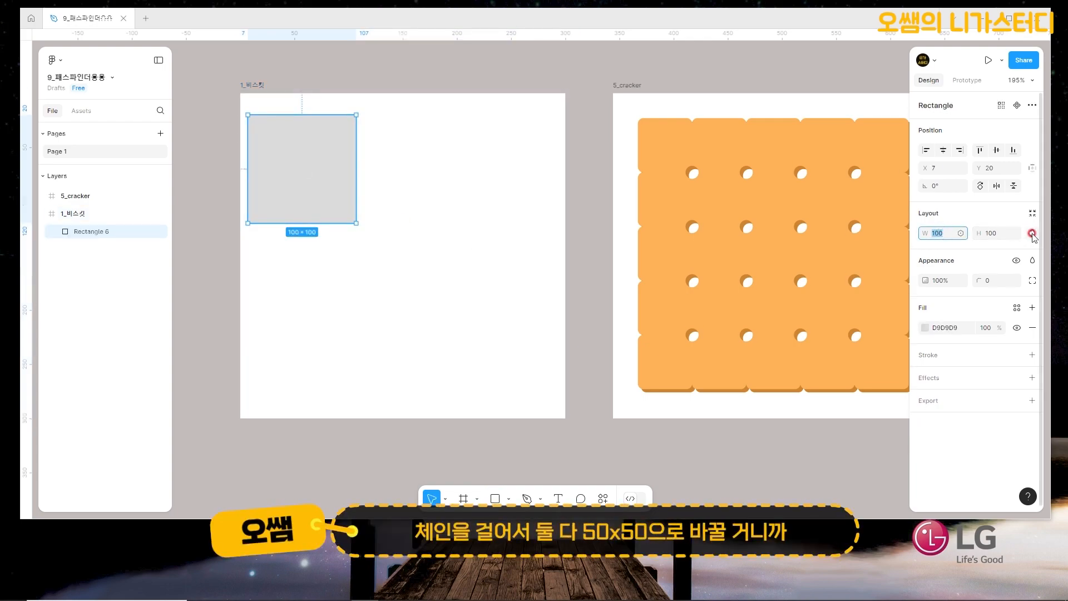
left_click(951, 234)
key("Return")
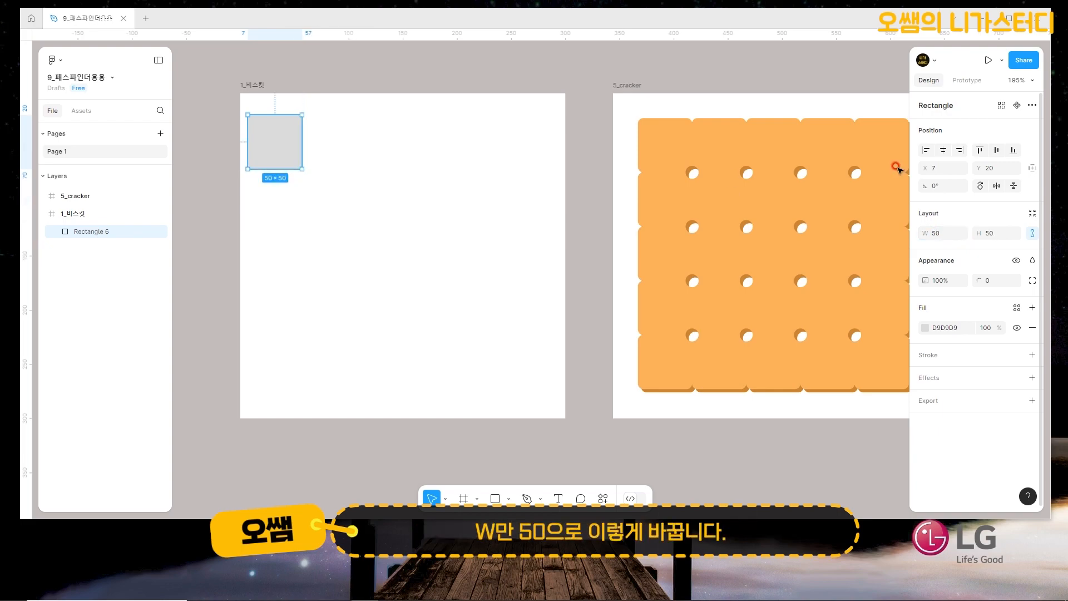
Give the square a corner radius of 5 and move it to about X 29, Y 28 in the frame
left_click(994, 282)
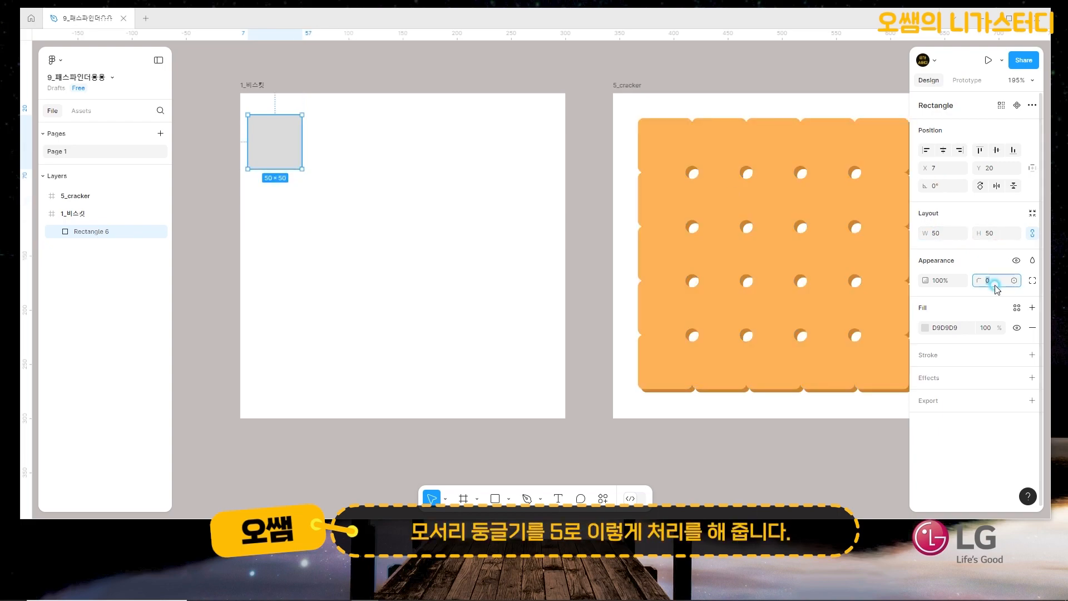
type("5")
key("Return")
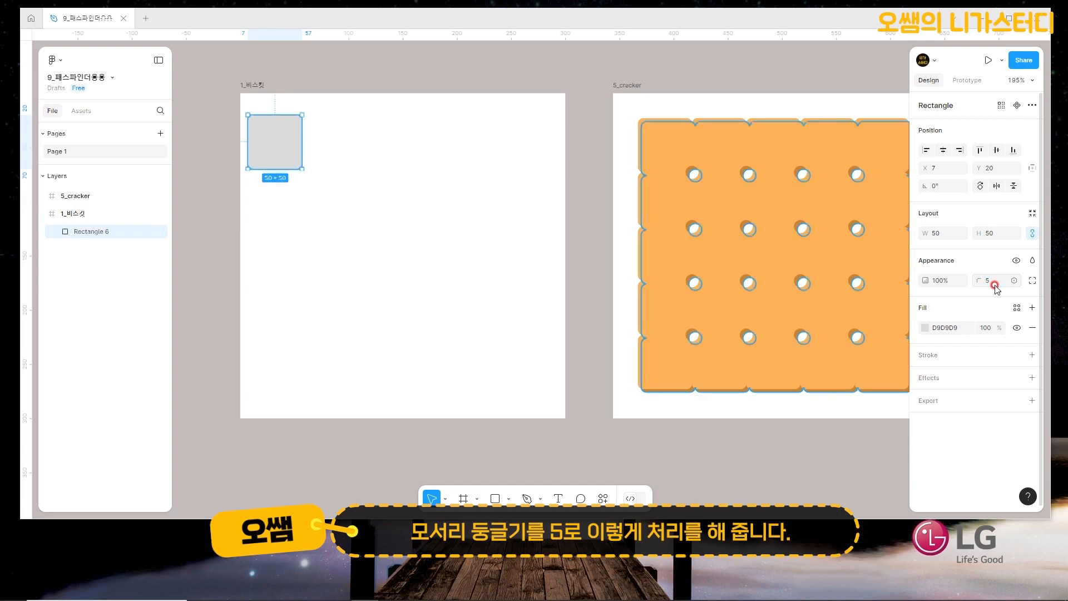
left_click(358, 197)
left_click_drag(282, 148, 306, 158)
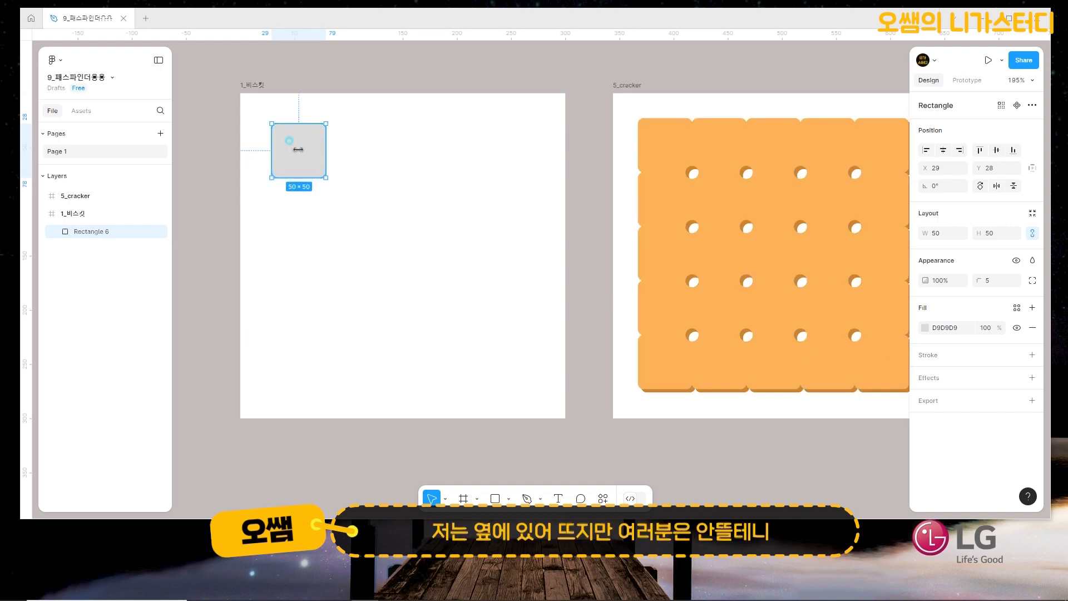
Fill the rounded square with the orange page color FFAE4F
left_click(937, 329)
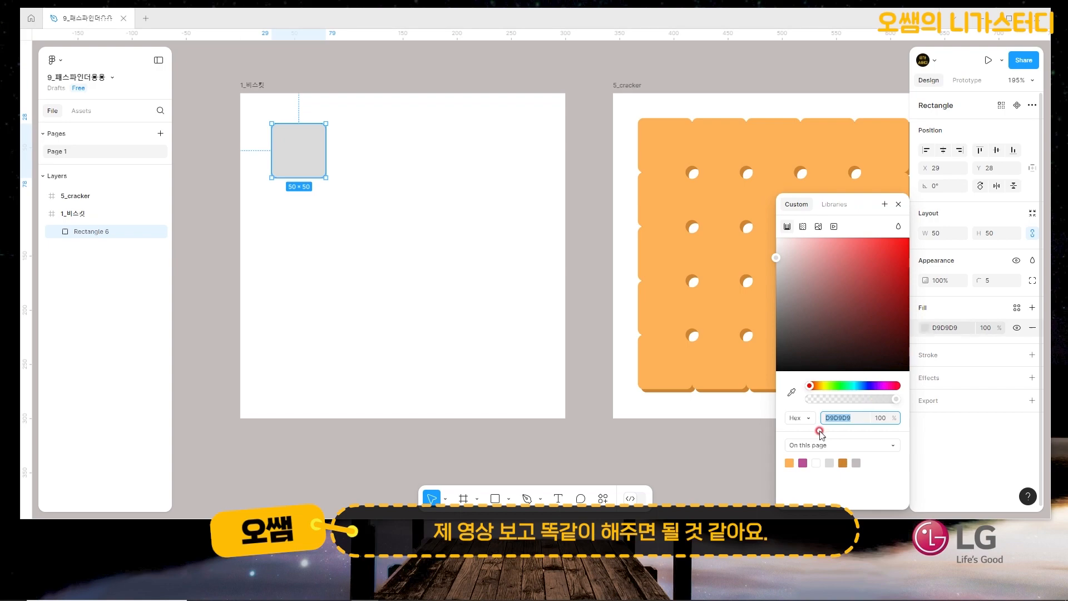
left_click(789, 463)
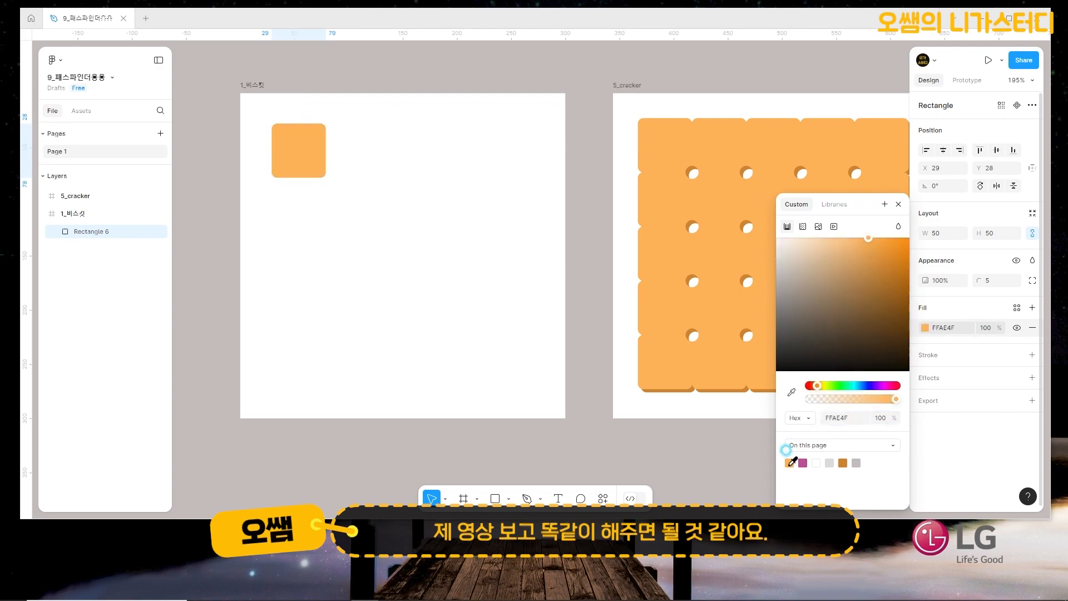
left_click(962, 327)
left_click(963, 327)
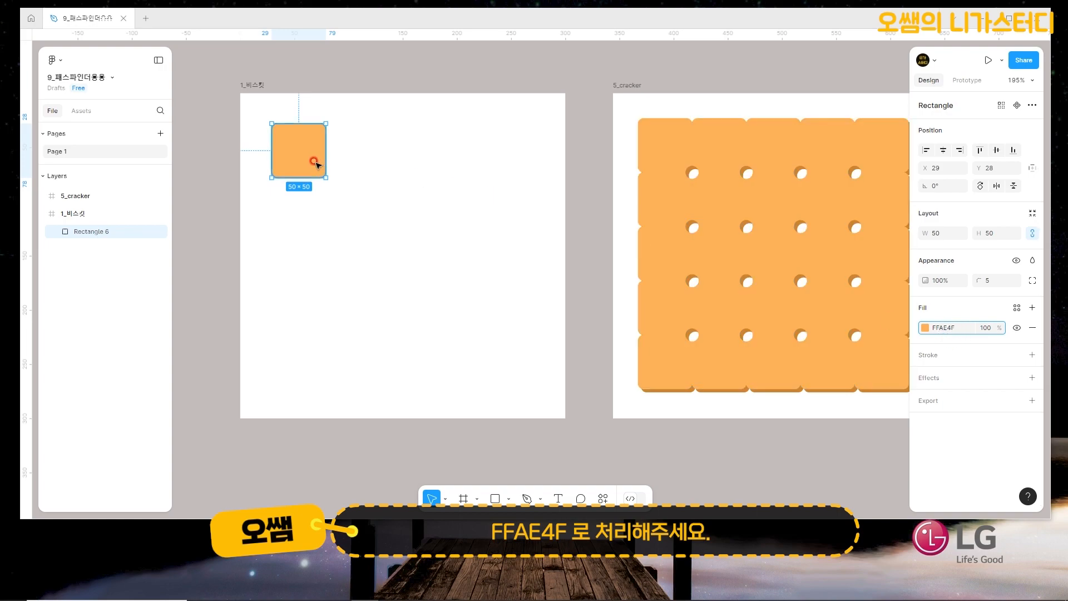
Duplicate the orange square flush to its right and repeat the copy three times to form a row of five
left_click_drag(312, 163, 362, 161)
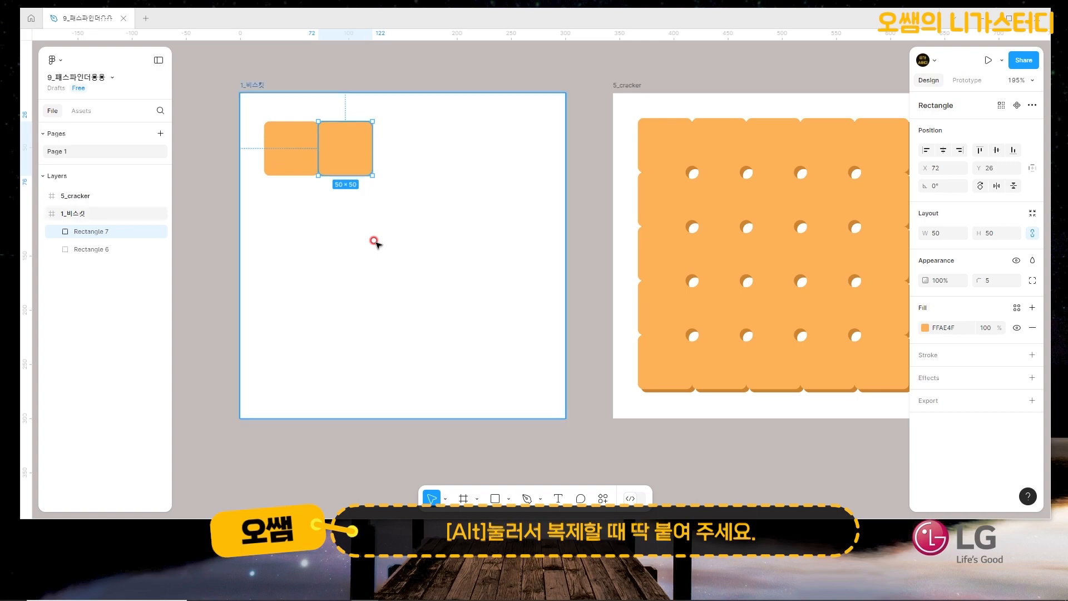
key("ctrl+d")
key("ctrl+d")
key("ctrl+d")
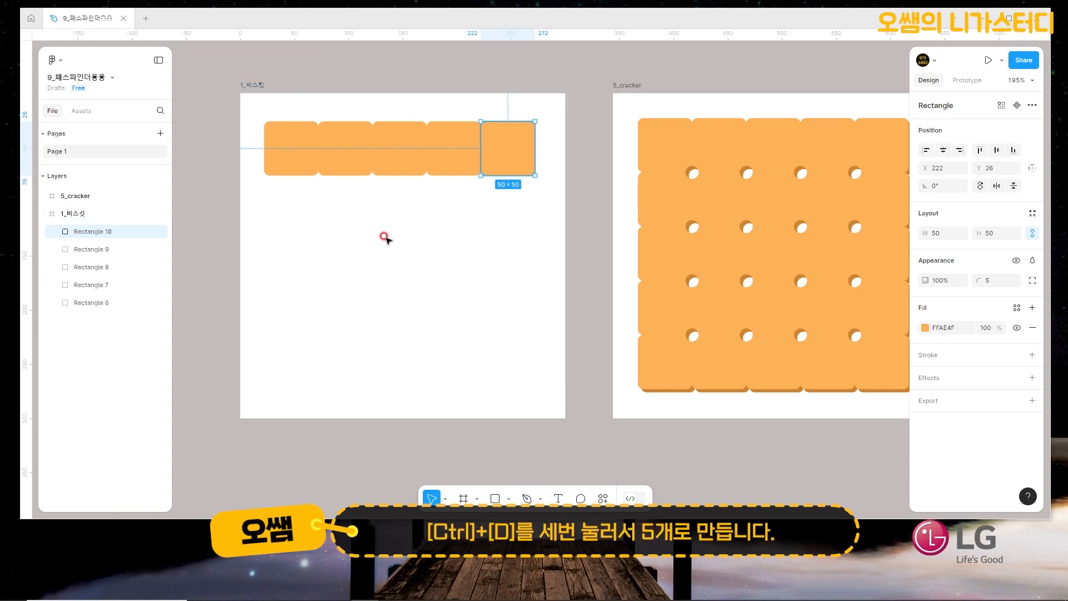
left_click(384, 236)
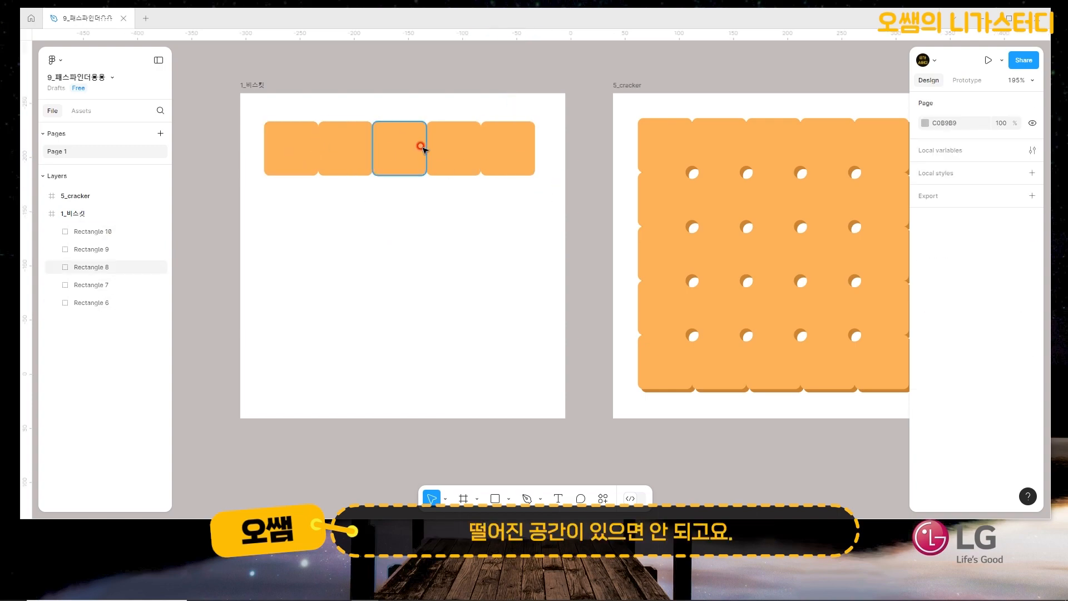
Merge the five squares of the row into one shape with Union selection
left_click_drag(539, 199, 302, 147)
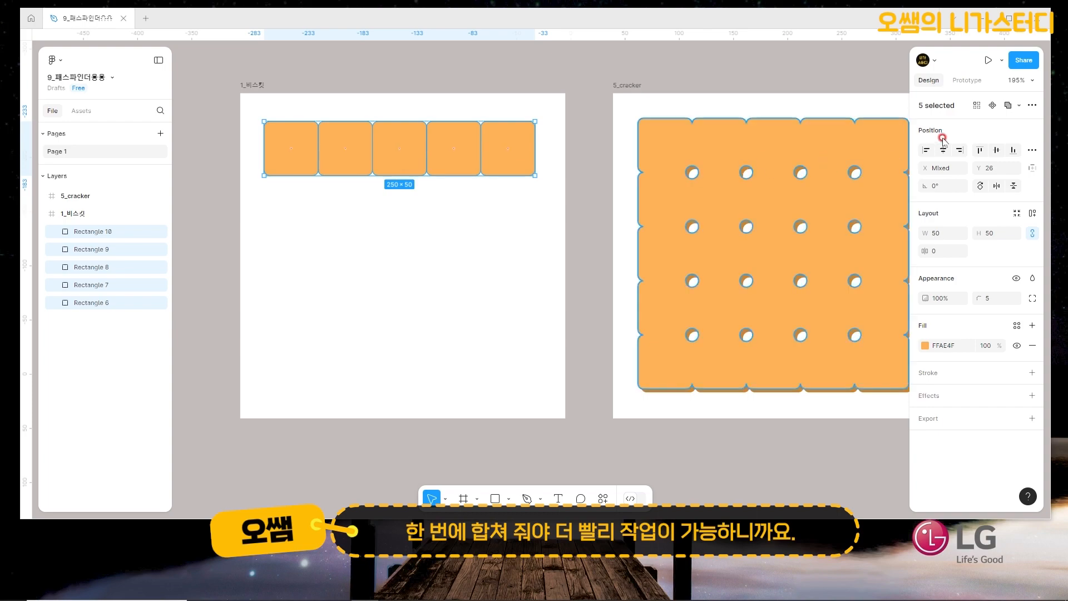
left_click(1020, 106)
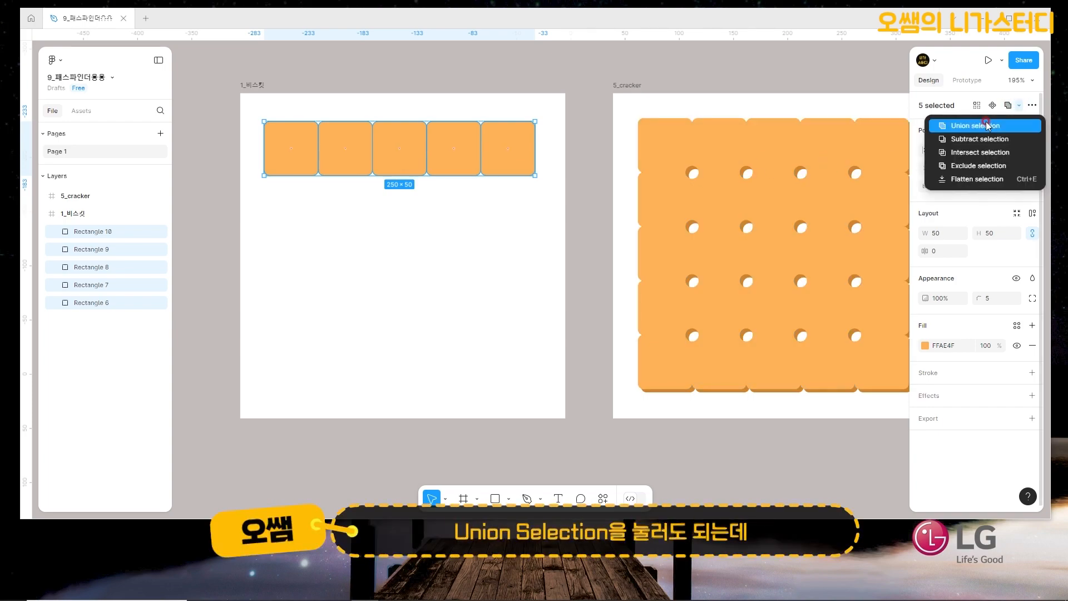
left_click(1011, 93)
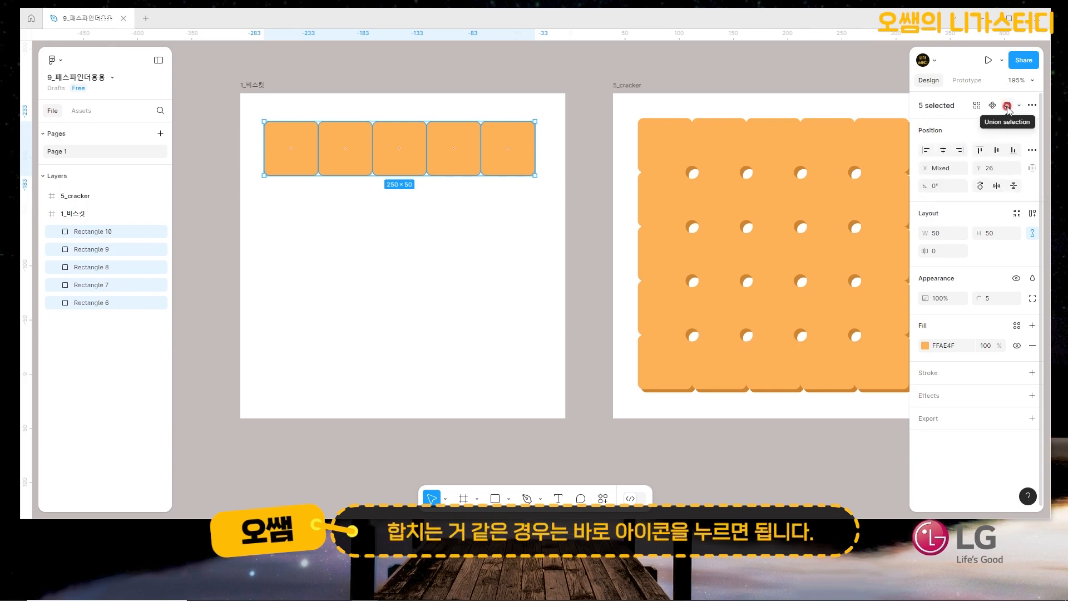
left_click(1008, 106)
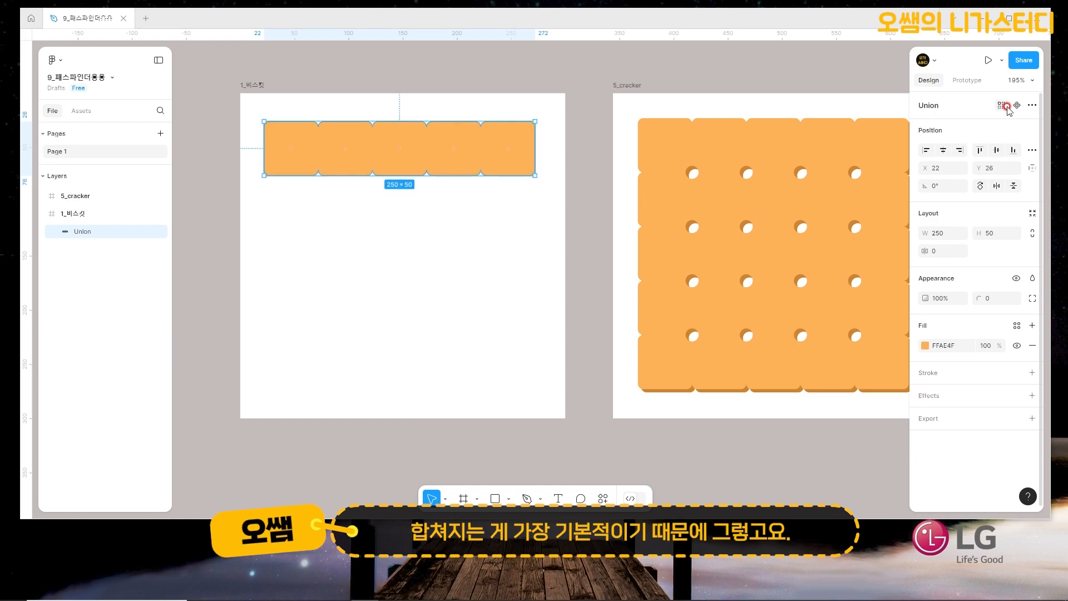
Flatten the merged row of squares into a single vector path
left_click(52, 231)
left_click(451, 139)
left_click(57, 229)
left_click(53, 230)
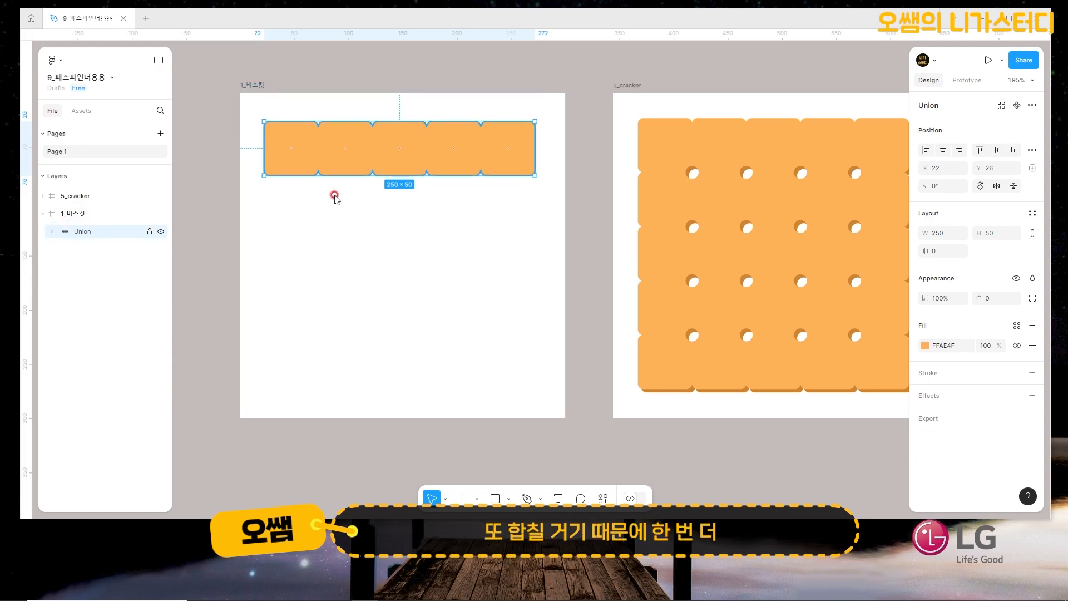
left_click(1031, 106)
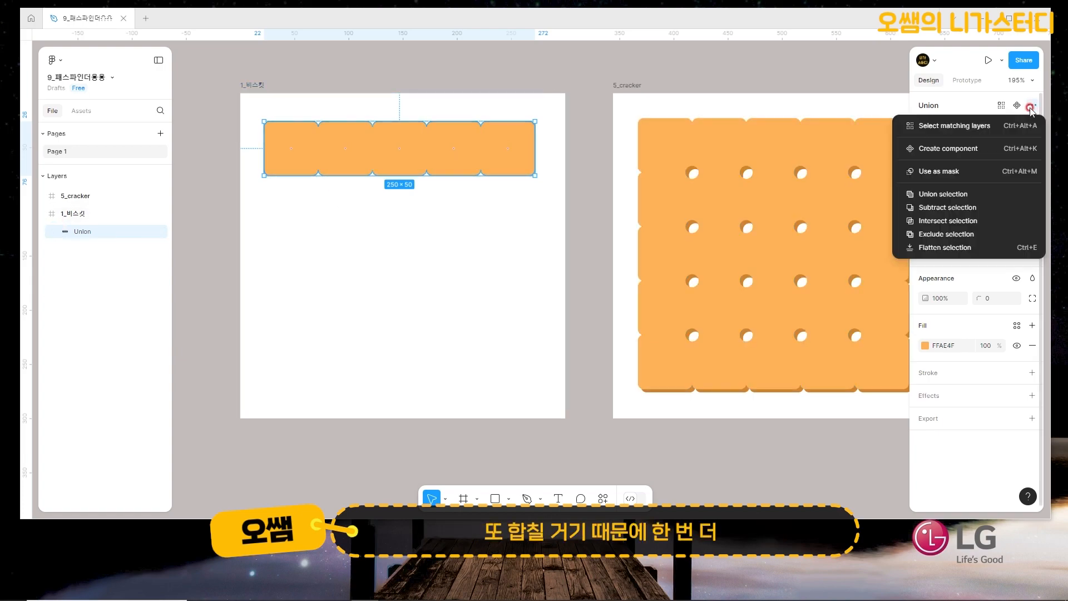
left_click(961, 249)
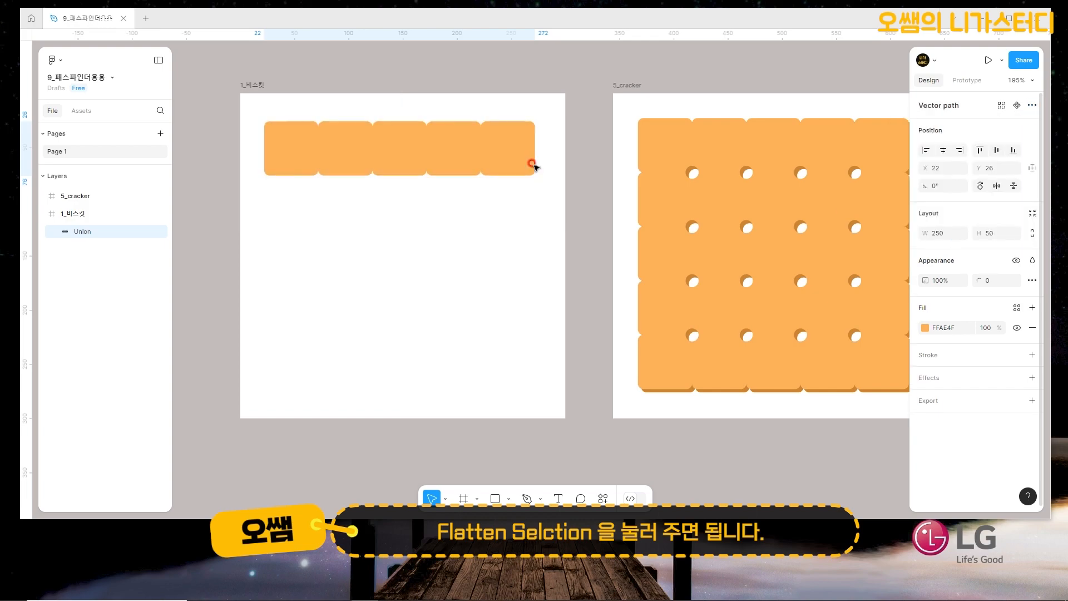
Duplicate the flattened row directly below itself and repeat the copy three times to stack five touching rows
left_click_drag(466, 146, 470, 196)
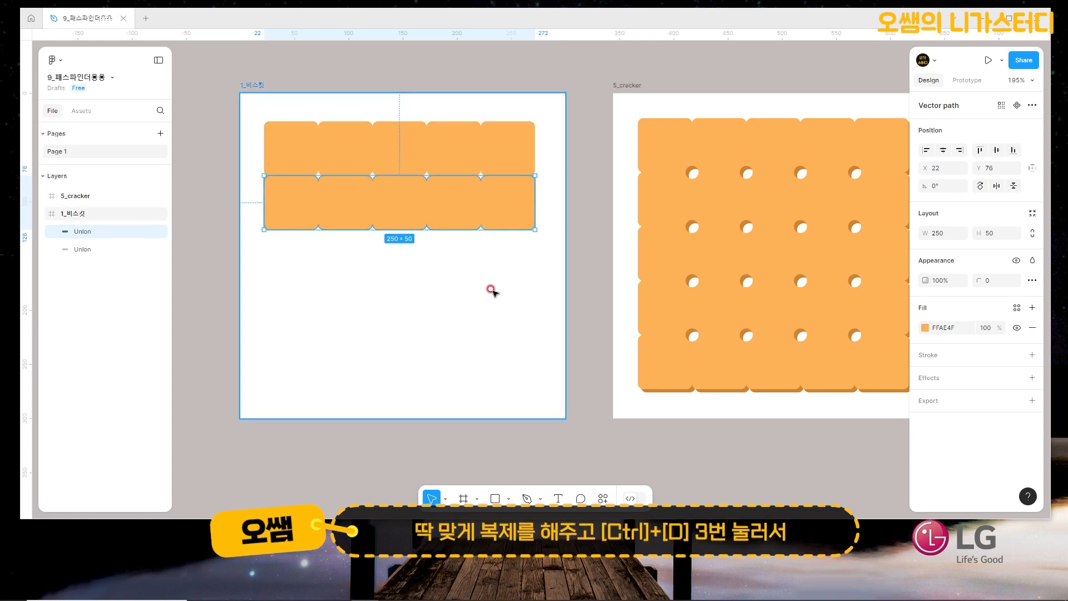
key("ctrl+d")
key("ctrl+d")
key("ctrl+d")
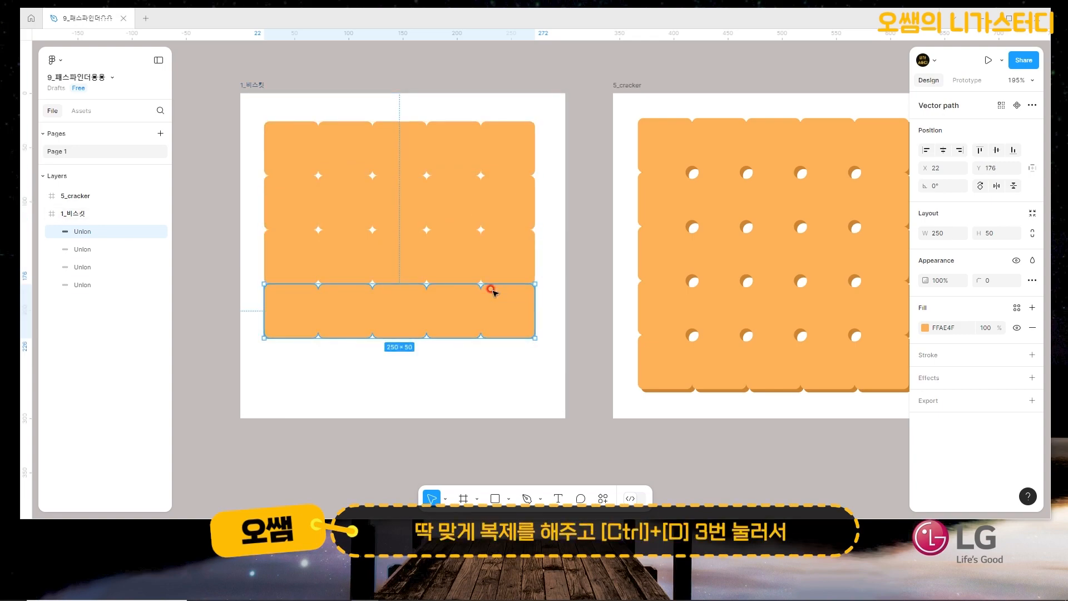
left_click(575, 334)
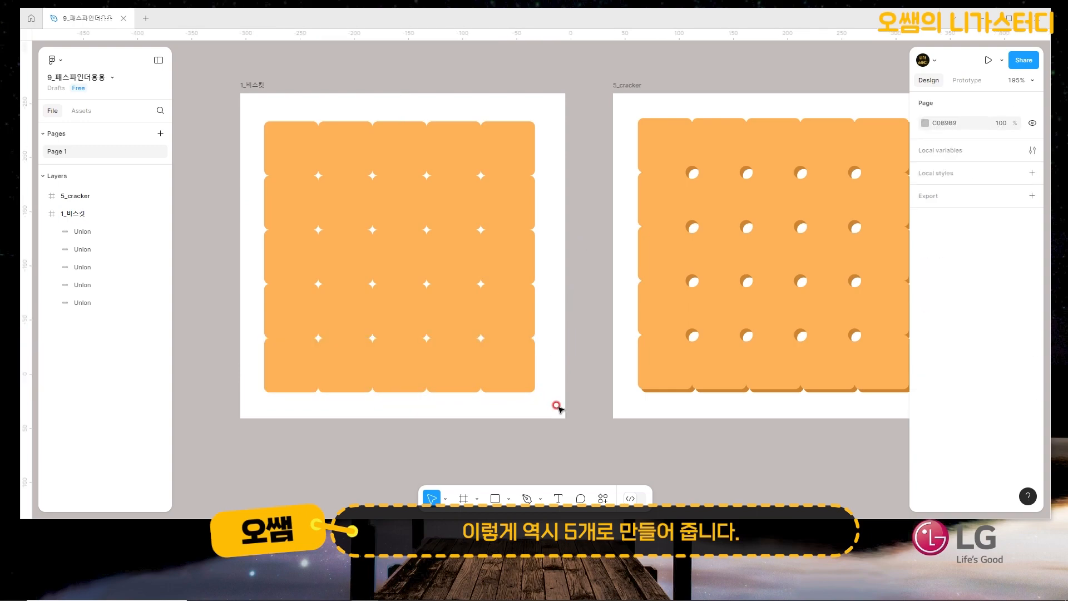
Merge all five stacked rows into one shape with Union selection
left_click_drag(556, 406, 268, 148)
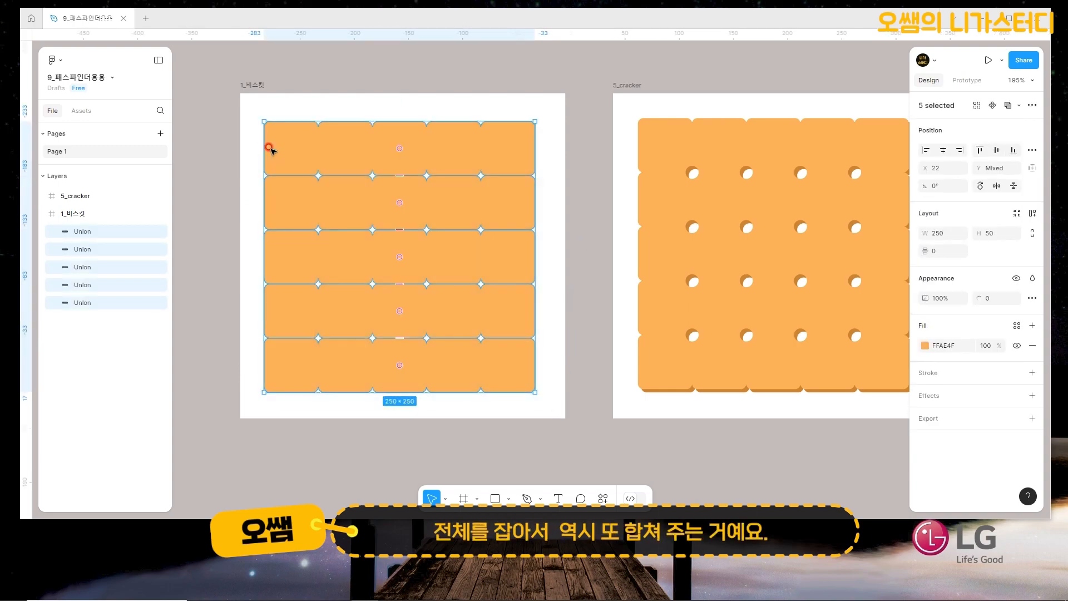
left_click(1006, 105)
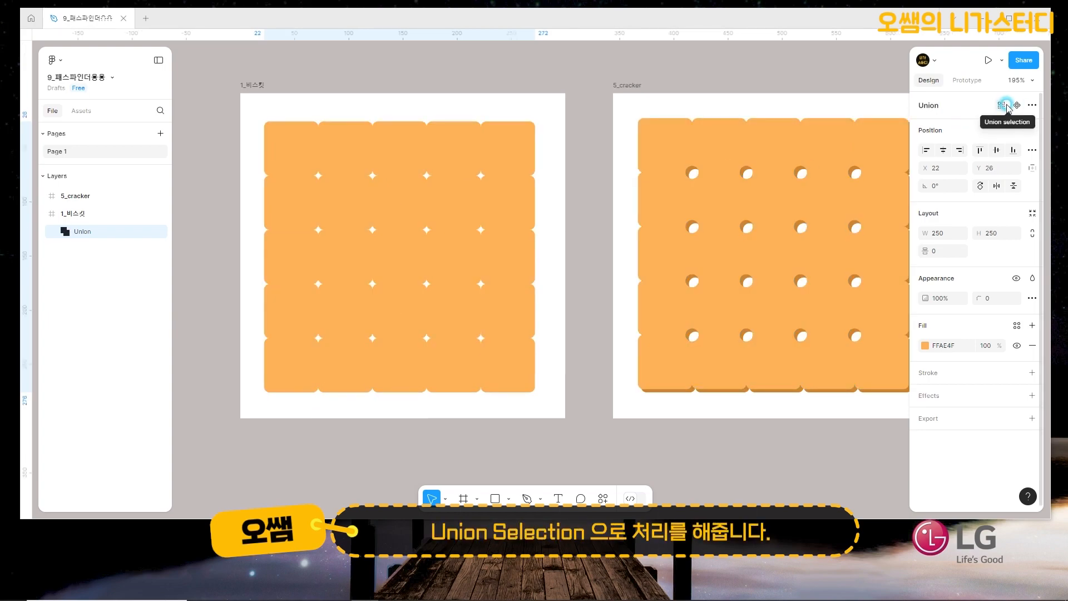
Flatten the union of the five stacked rows into a single vector path
left_click(51, 231)
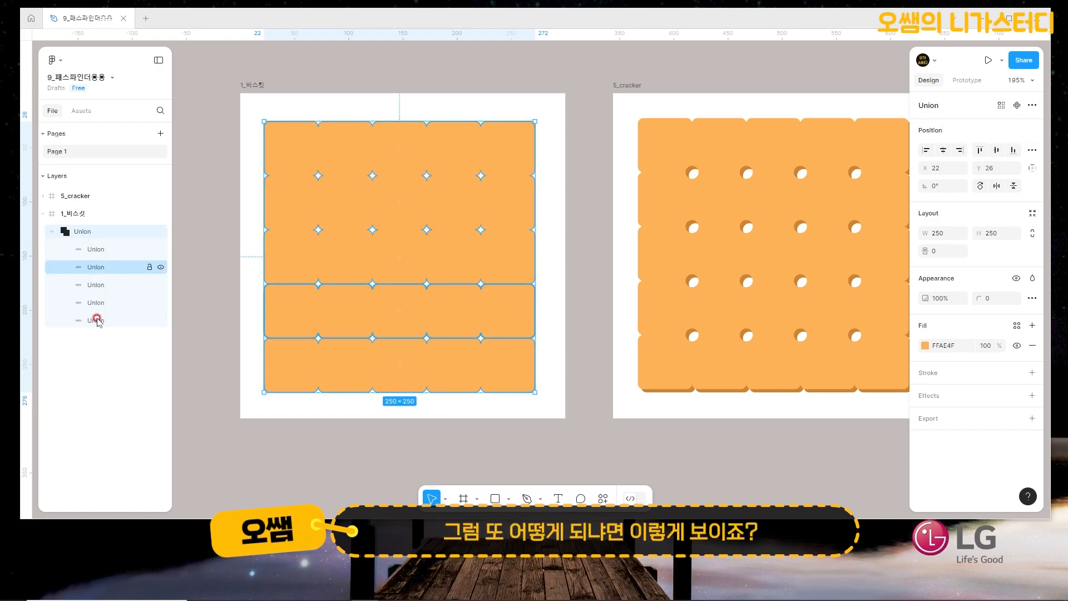
left_click(52, 232)
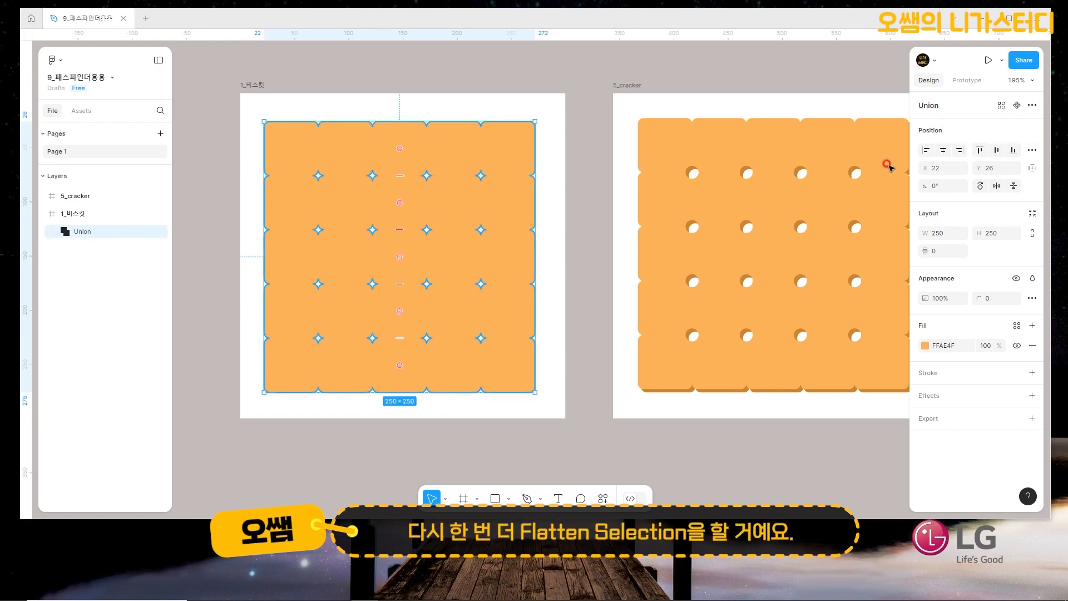
left_click(1031, 105)
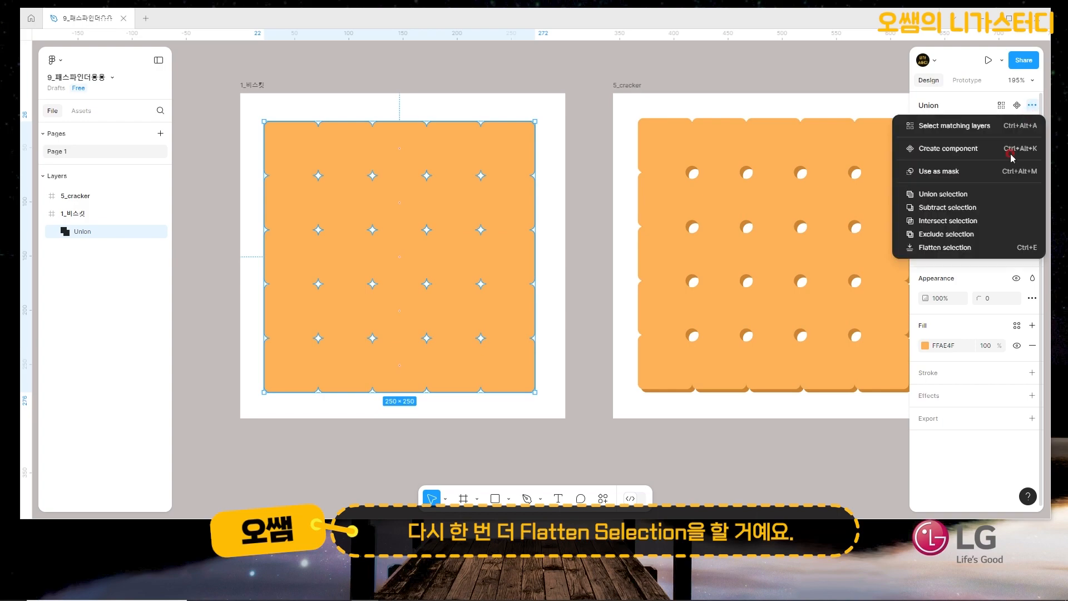
left_click(937, 248)
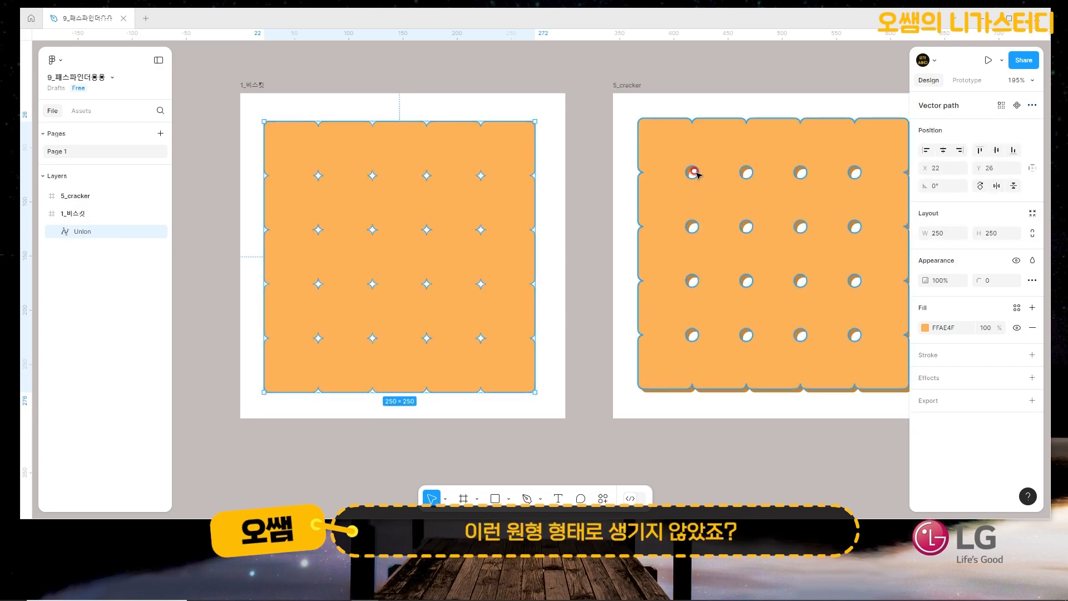
left_click(501, 101)
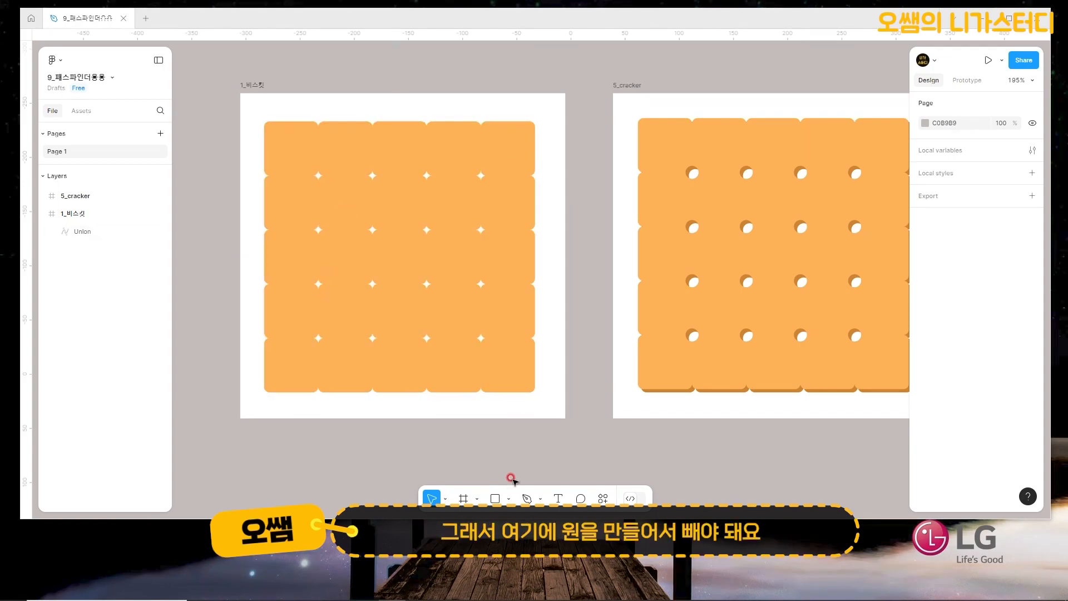
Draw a circle about 11 × 11 with the Ellipse tool and place it over the biscuit's top-left star-shaped gap
left_click(508, 499)
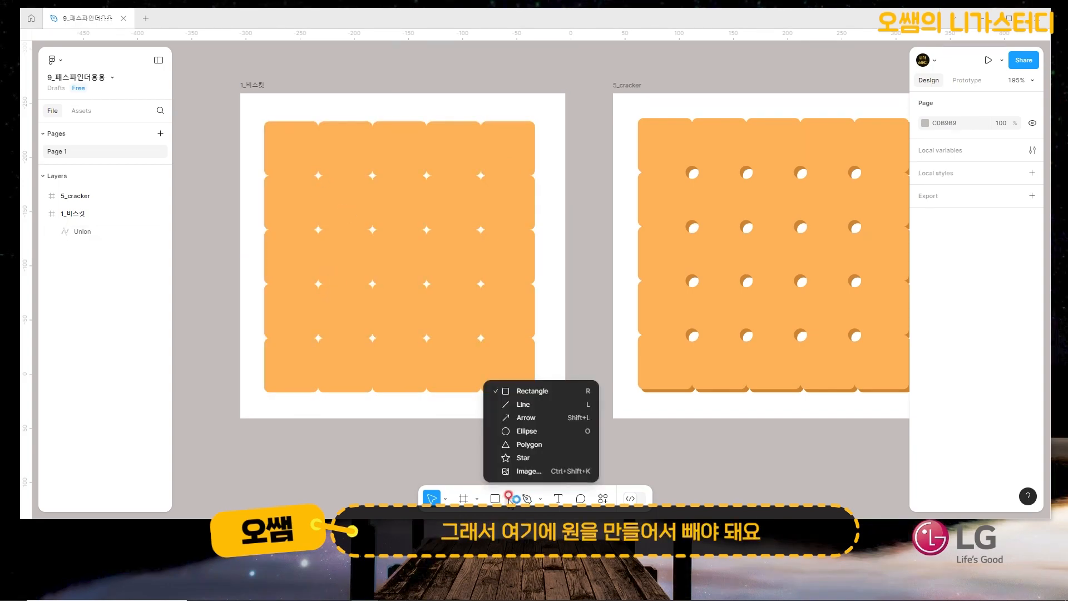
left_click(527, 432)
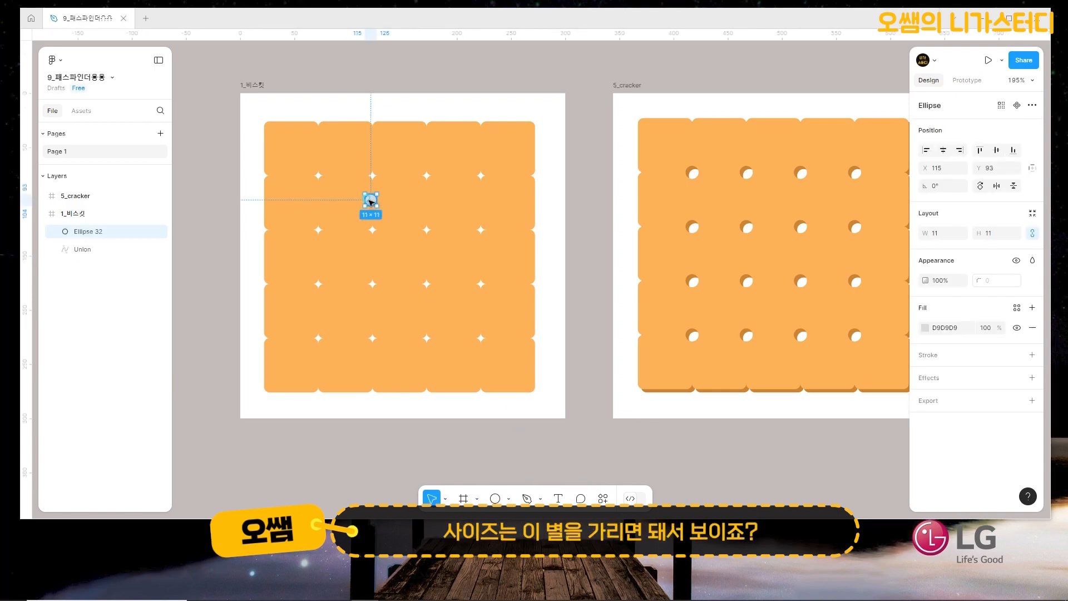
left_click_drag(370, 200, 318, 178)
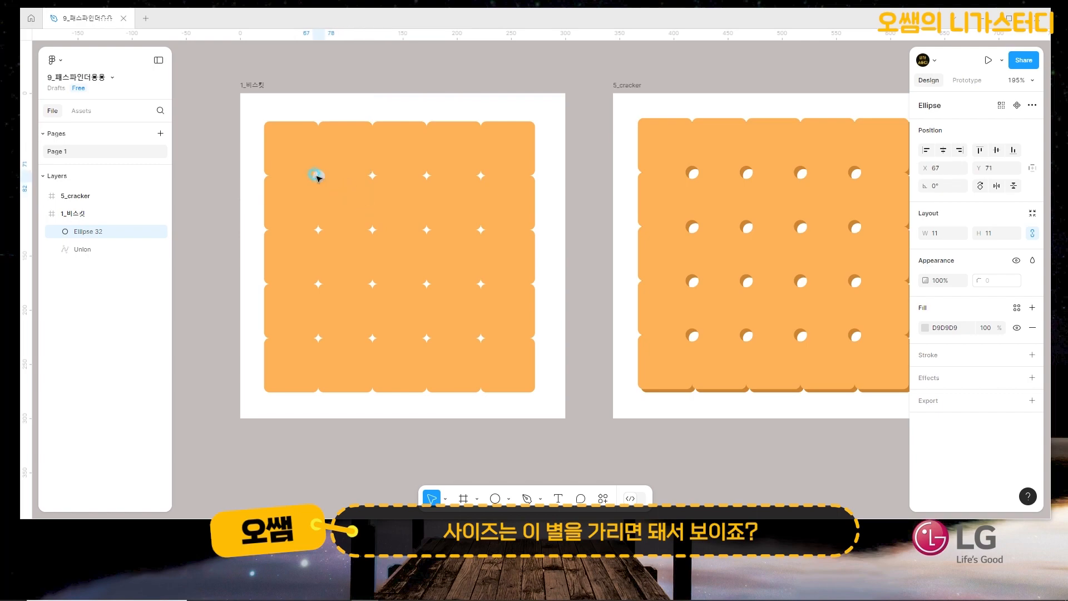
Set the circle's size to 10 × 10 and center it precisely over the top-left star-shaped gap
left_click(938, 233)
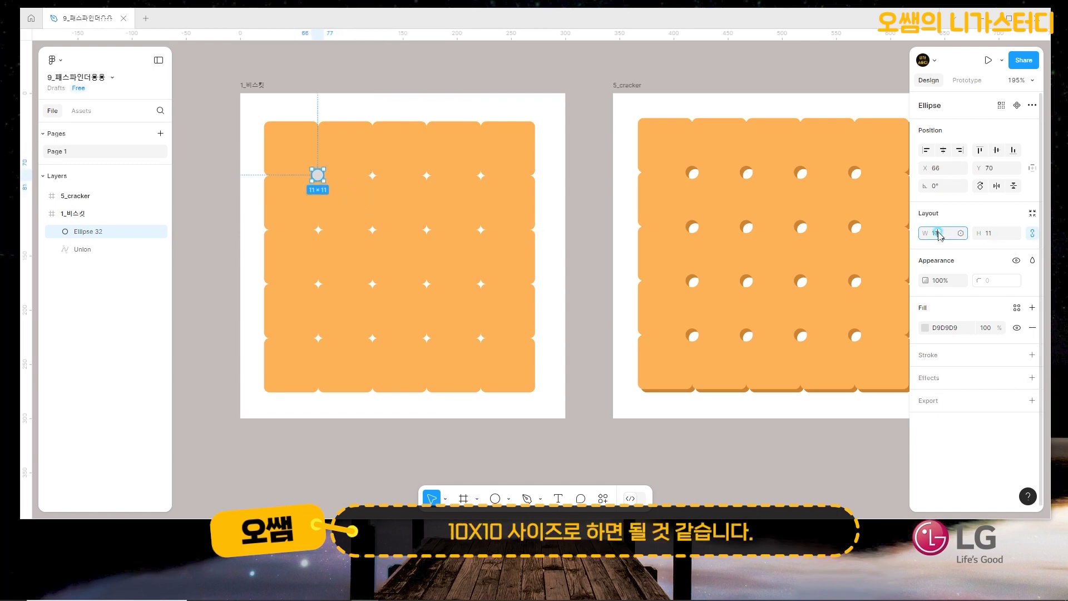
type("10")
key("Return")
left_click(315, 176)
scroll(315, 176, "up", 5)
left_click_drag(314, 166, 317, 172)
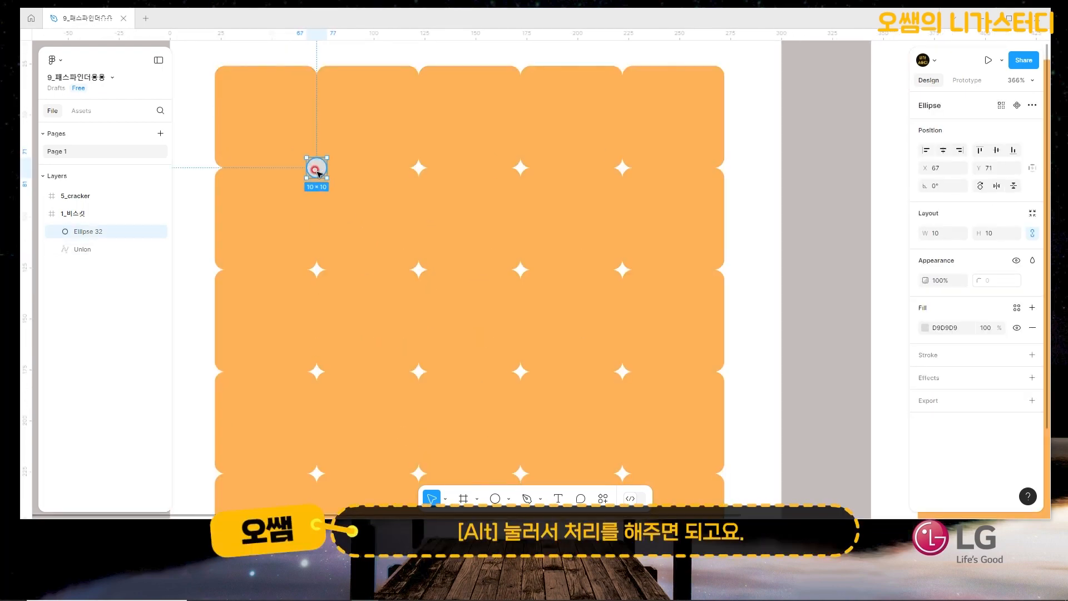
Duplicate the circle onto the next gap in the top row and repeat the copy twice to make four circles
left_click_drag(337, 172, 424, 183)
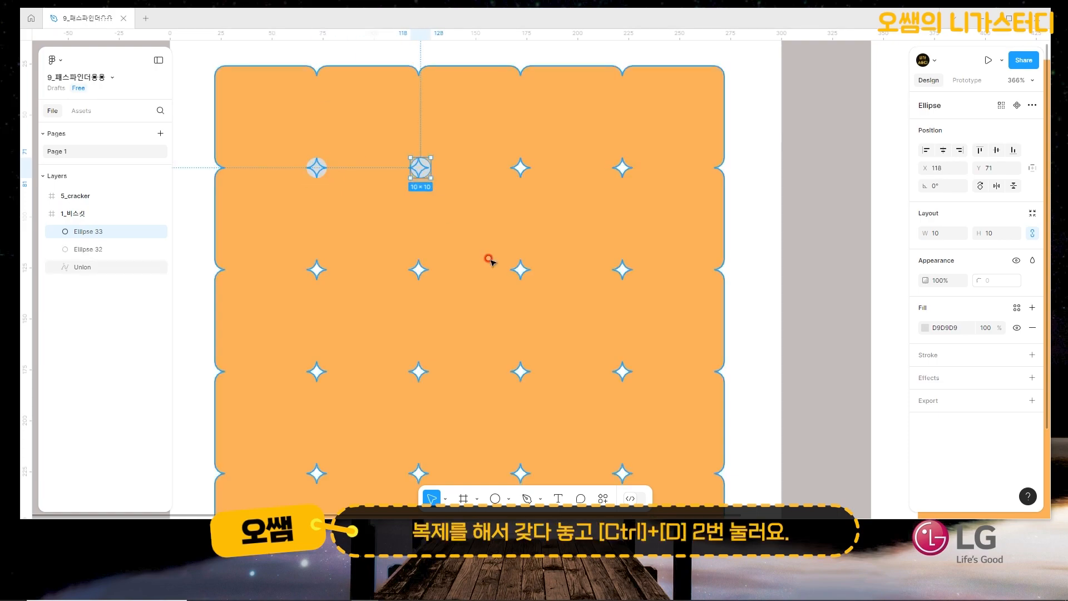
key("ctrl+d")
key("ctrl+d")
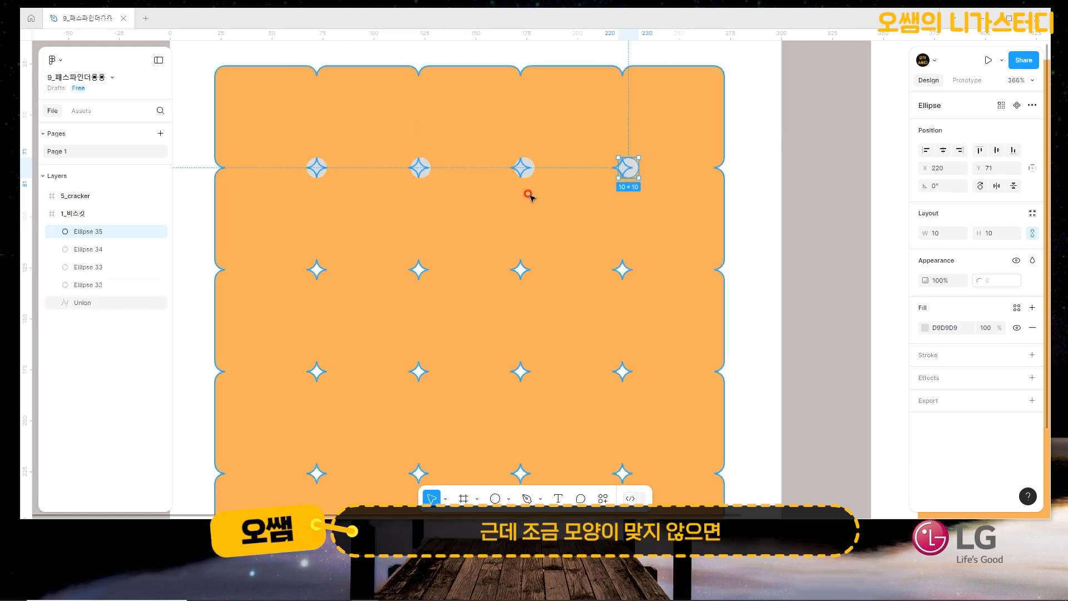
Shift the second, third and fourth circles sideways so each one covers its star-shaped gap
left_click(424, 170)
left_click_drag(426, 171, 424, 172)
left_click(526, 168)
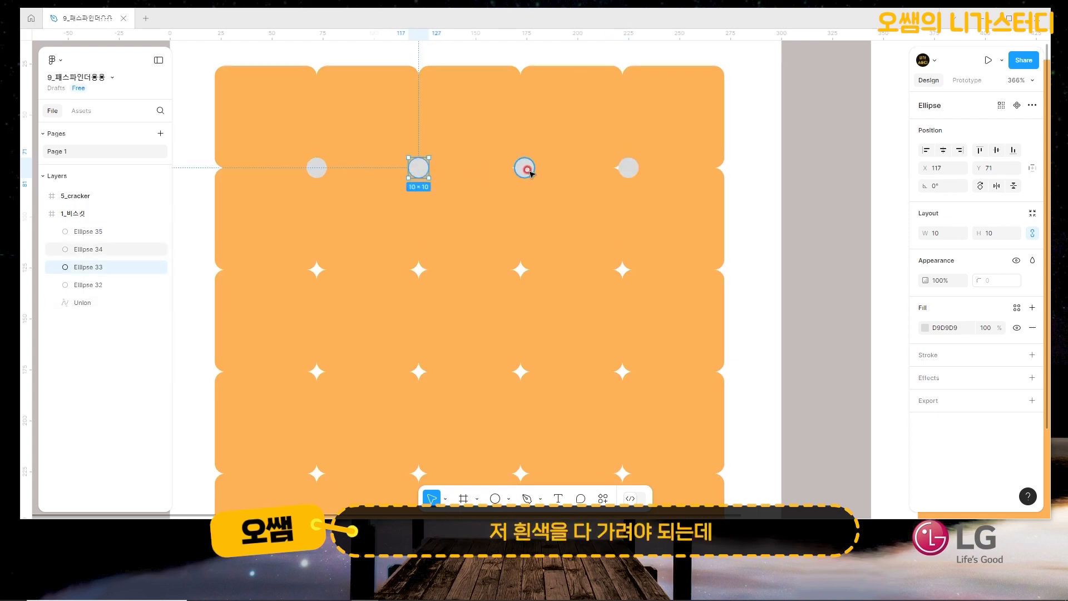
left_click_drag(530, 173, 526, 172)
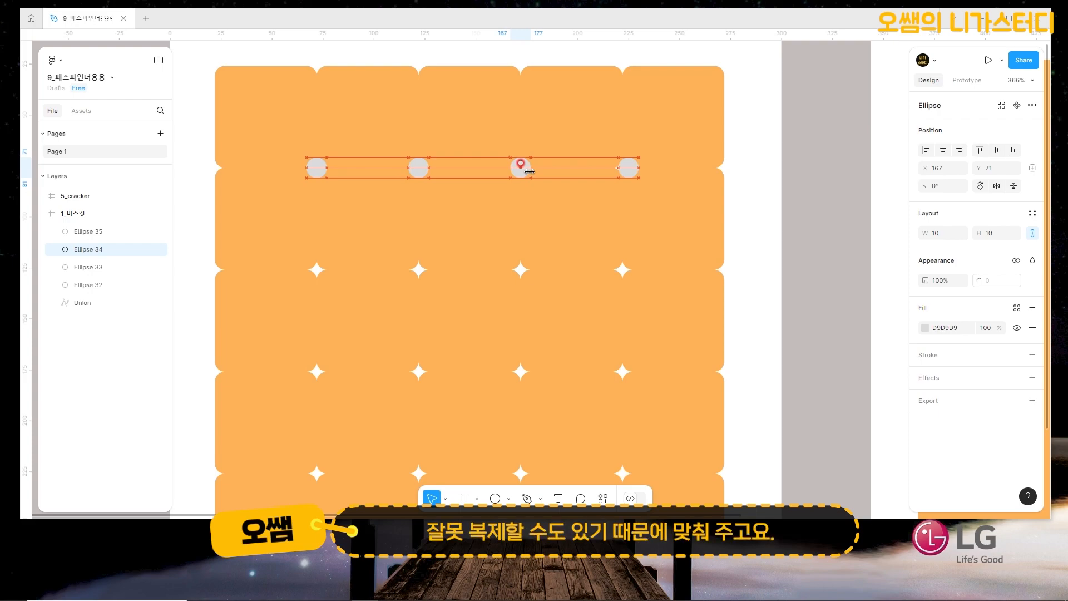
left_click(632, 169)
left_click_drag(632, 168, 631, 168)
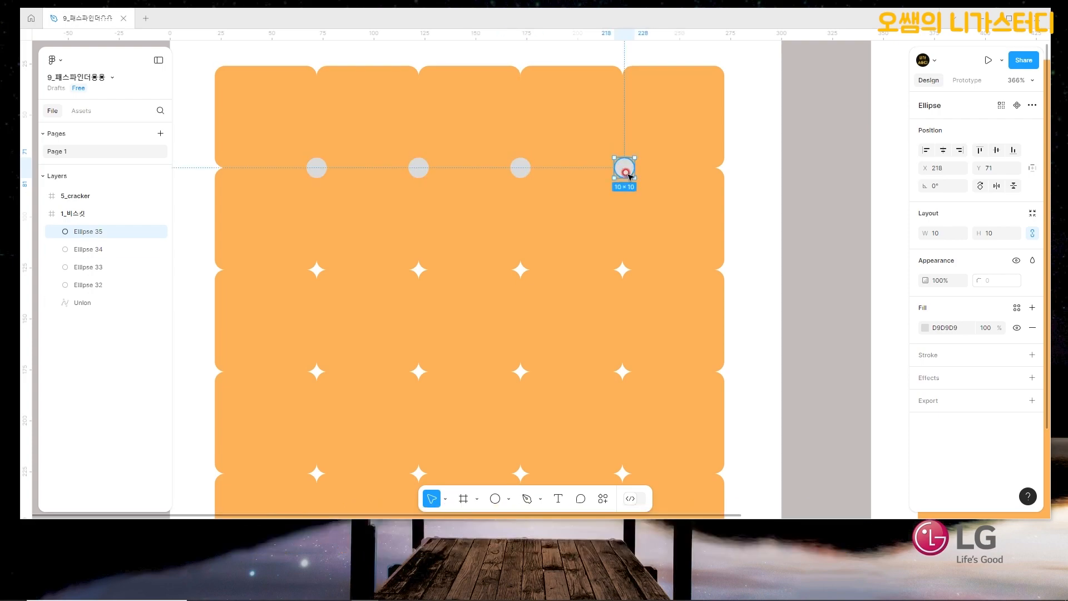
Change the fill of all four circles in the top row to red FF0000
left_click(520, 168, "shift")
left_click(418, 168, "shift")
left_click(318, 170, "shift")
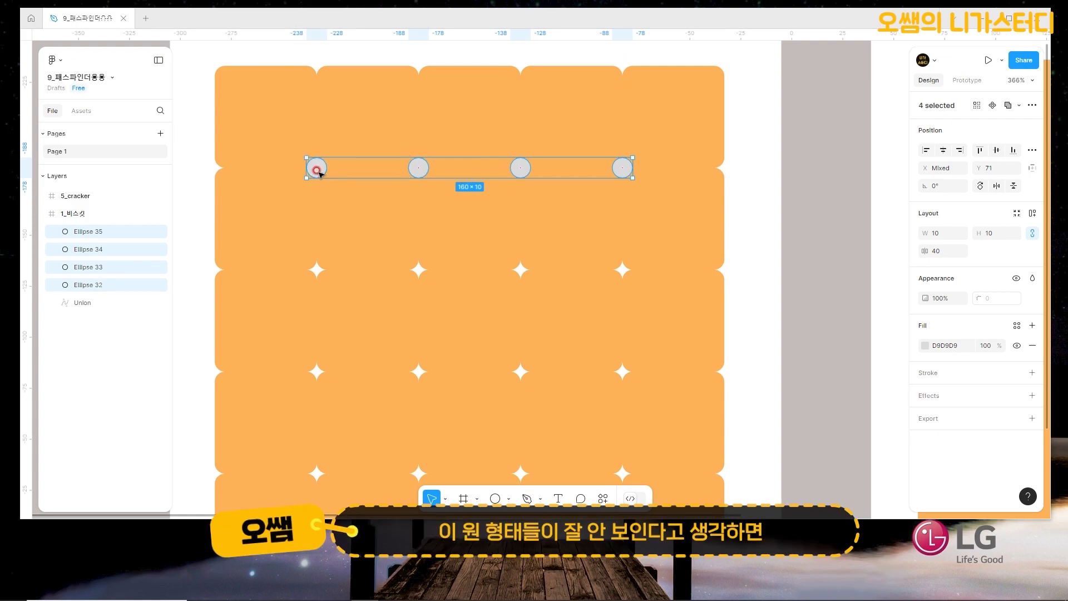
left_click(925, 346)
left_click_drag(874, 266, 910, 238)
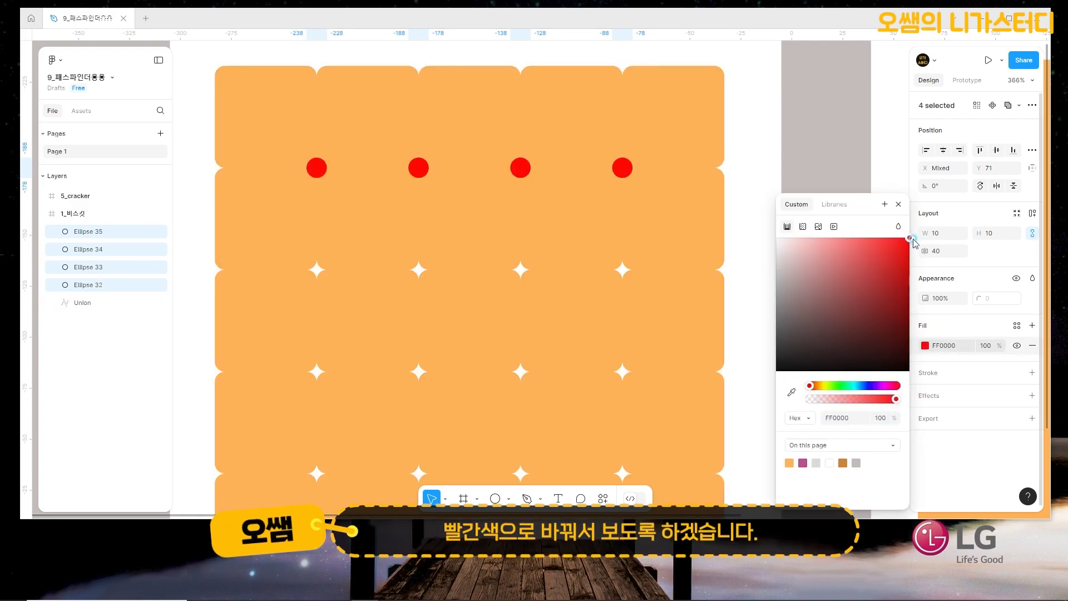
left_click(899, 204)
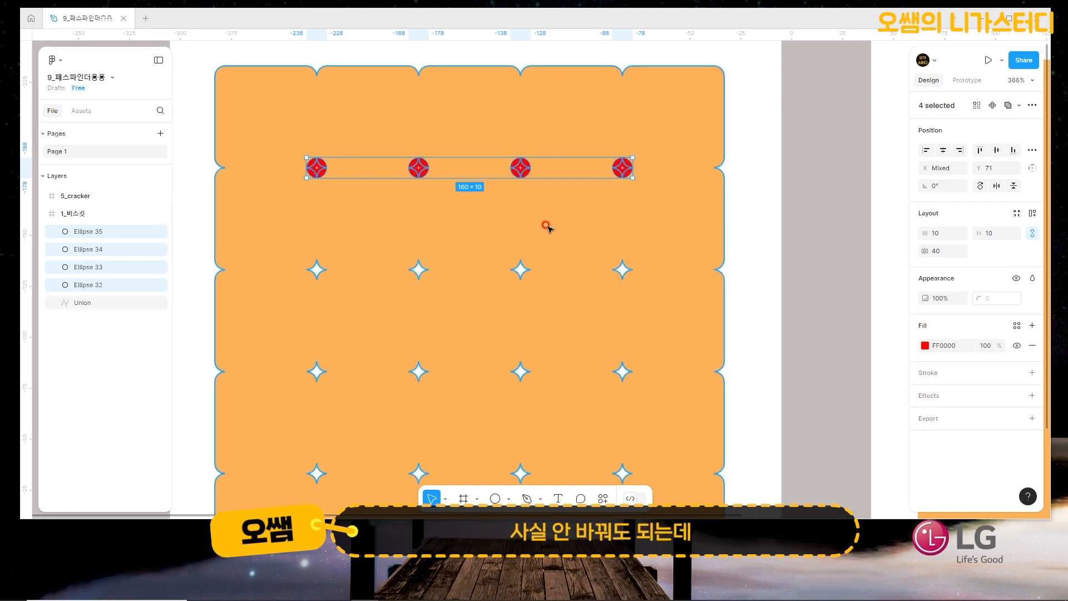
Duplicate the row of four red circles onto the second row of gaps and repeat the copy twice to cover all rows
scroll(547, 227, "down", 4)
scroll(619, 238, "down", 2)
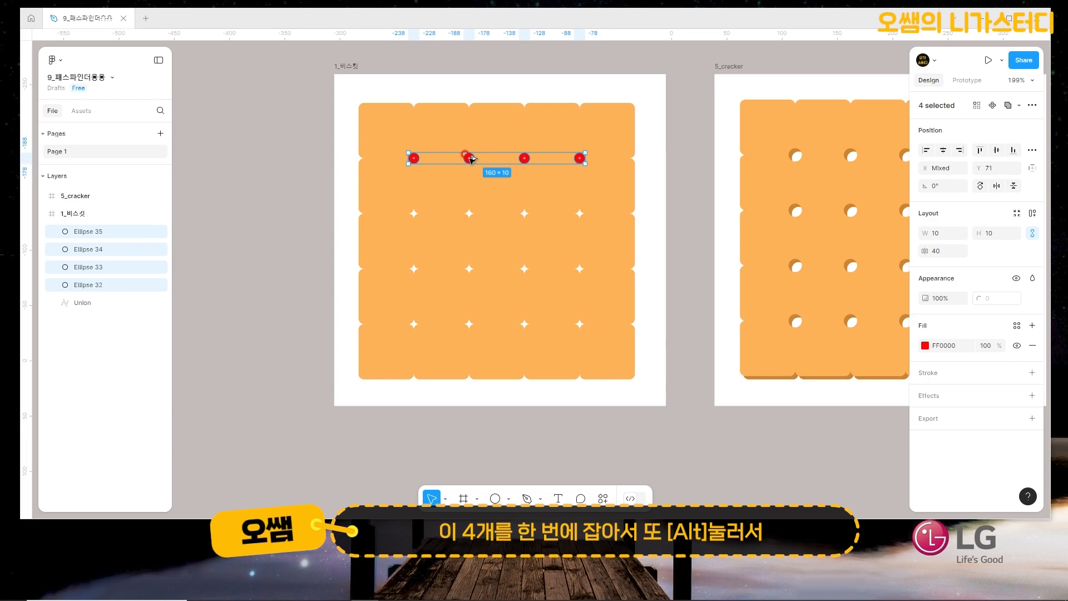
left_click_drag(470, 171, 471, 215)
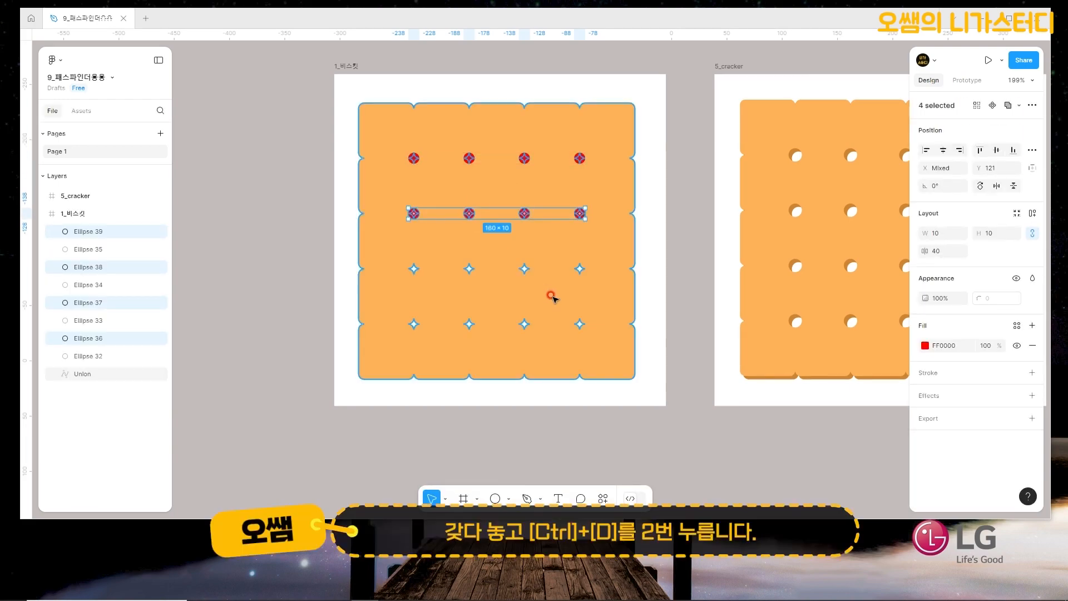
key("ctrl+d")
key("ctrl+d")
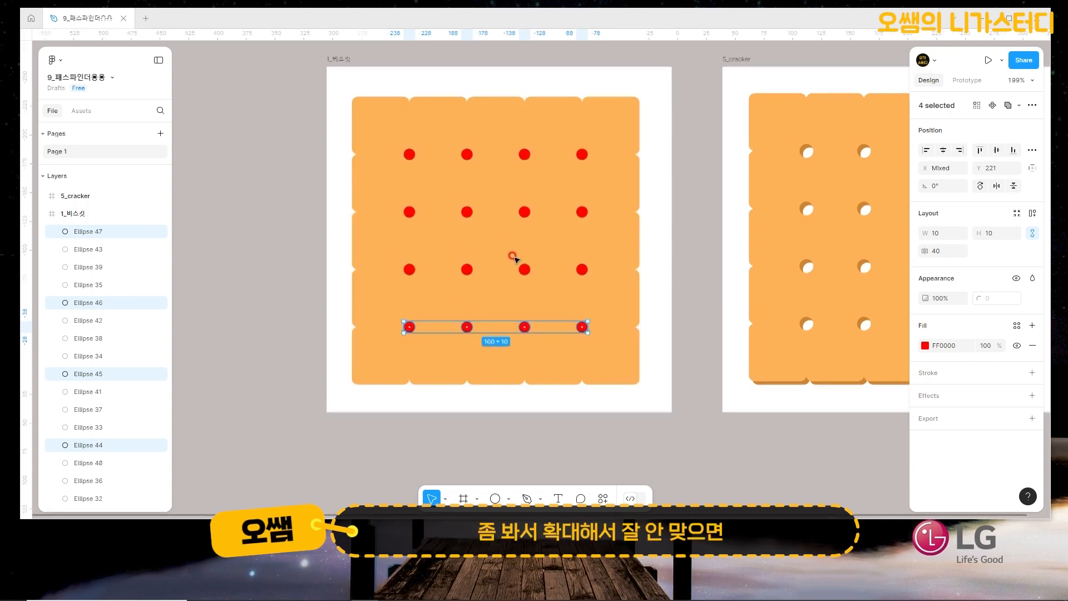
scroll(513, 257, "up", 5)
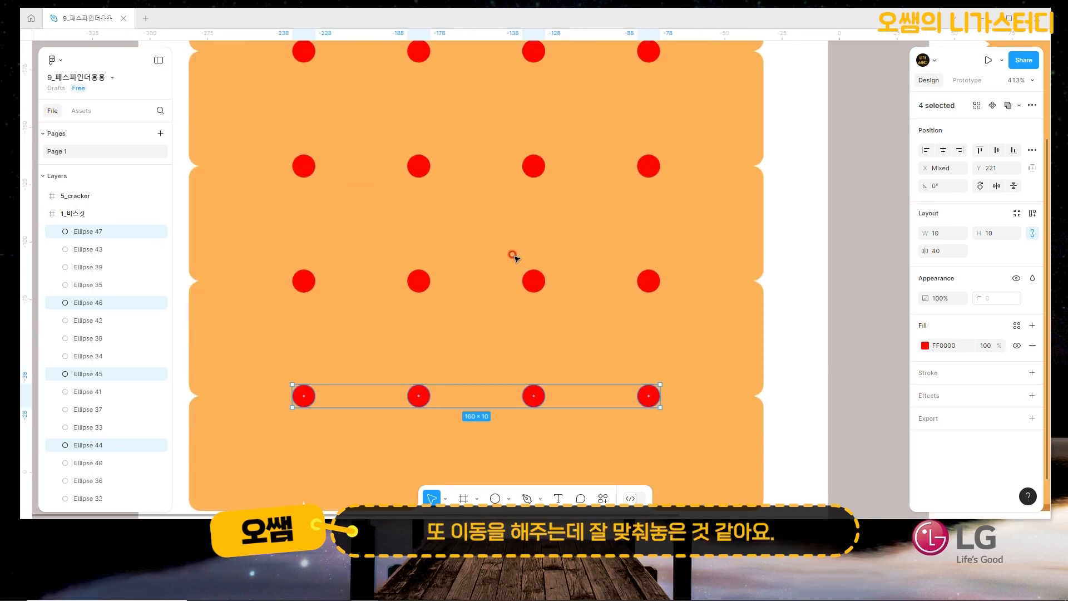
scroll(513, 257, "down", 5)
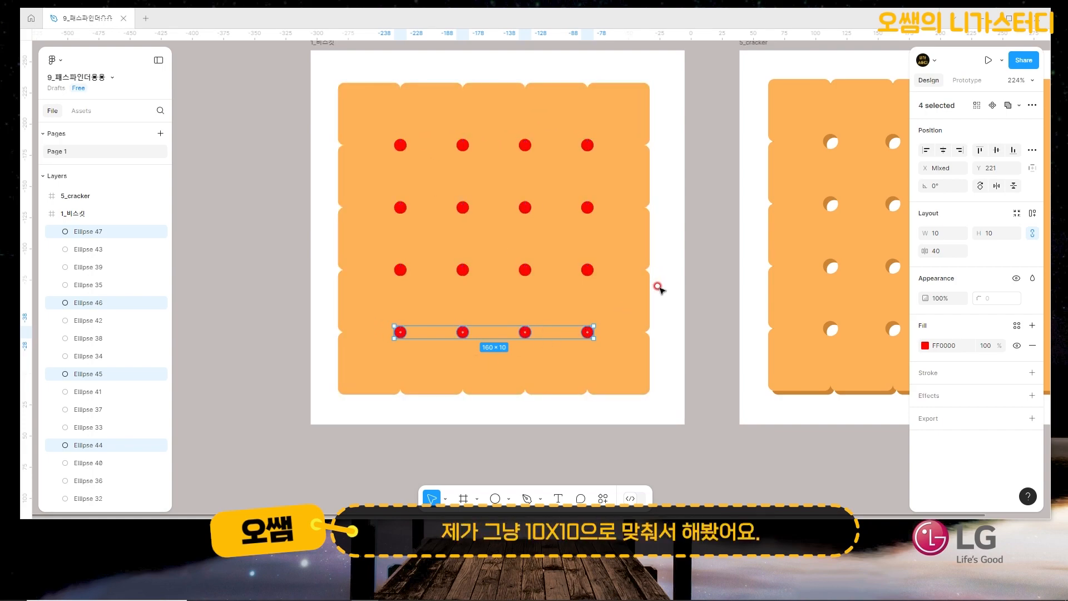
left_click(663, 312)
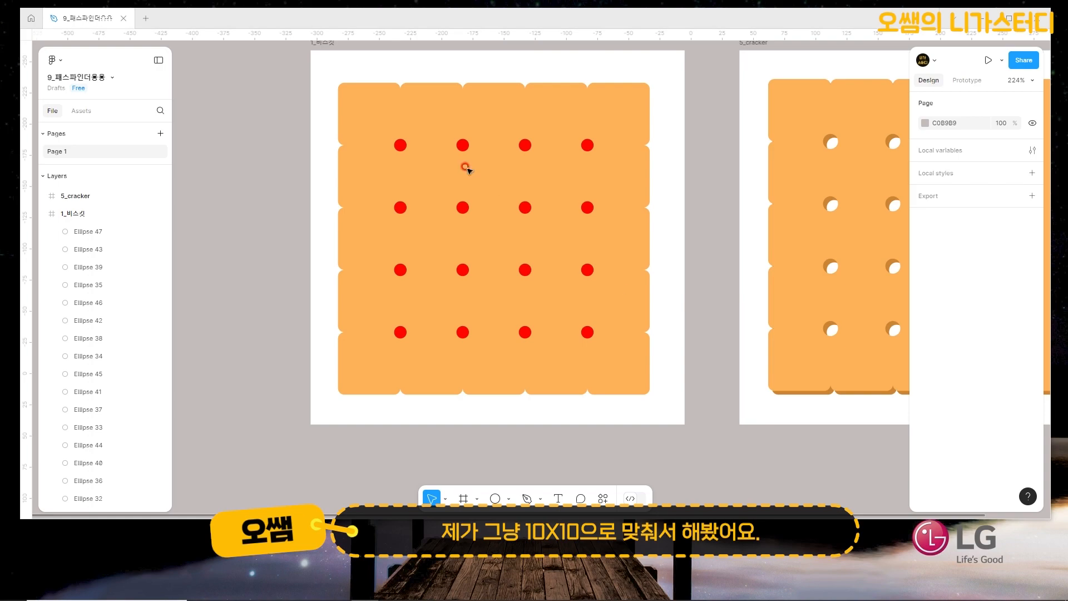
Cut all sixteen red circles out of the biscuit shape with Subtract selection
left_click(355, 137)
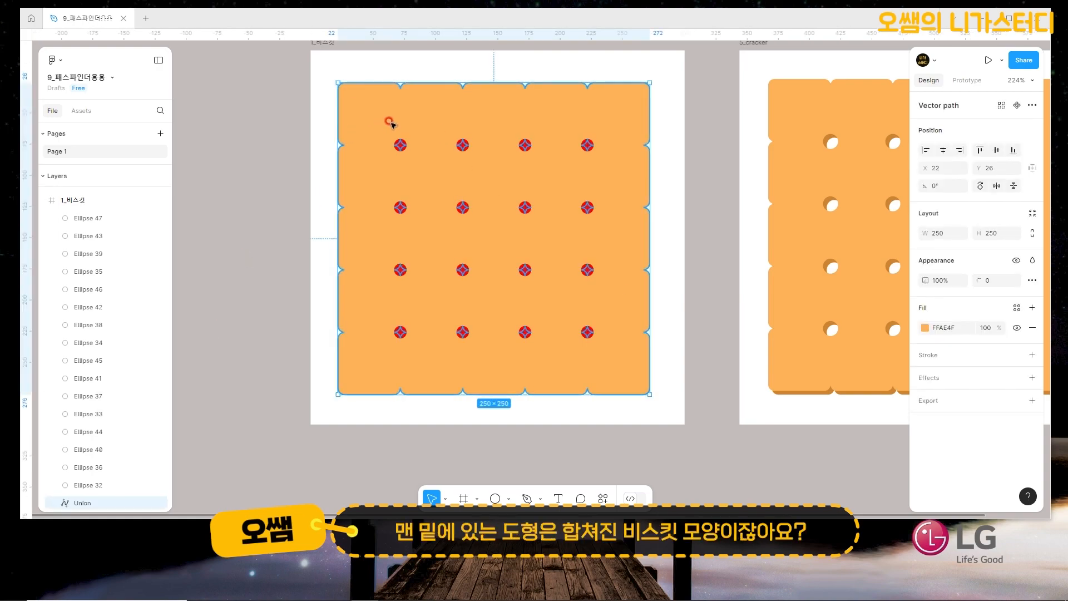
left_click(332, 72)
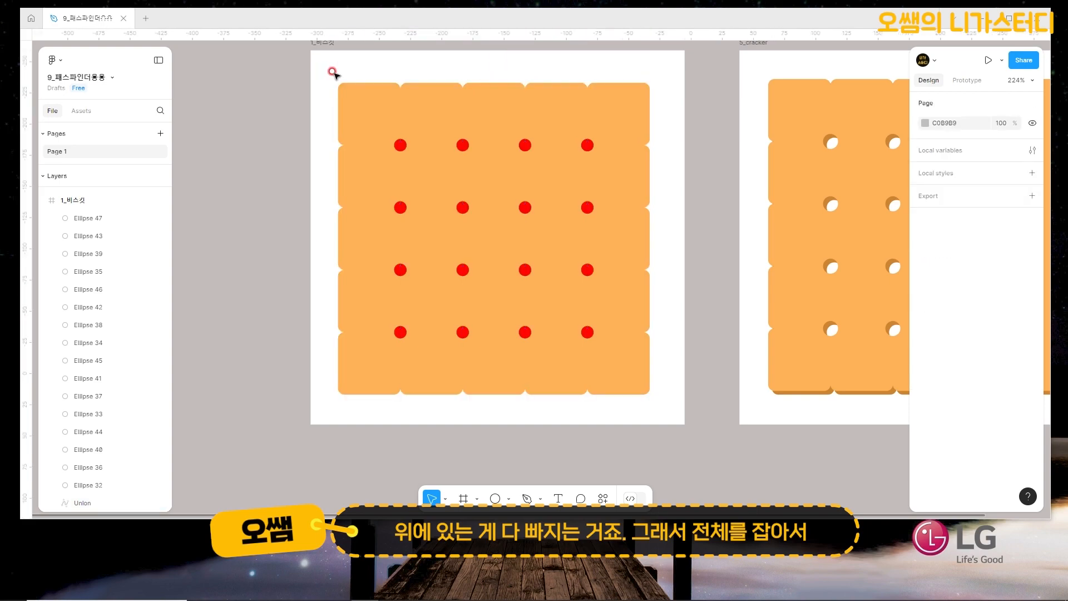
left_click_drag(332, 72, 662, 397)
left_click(1019, 106)
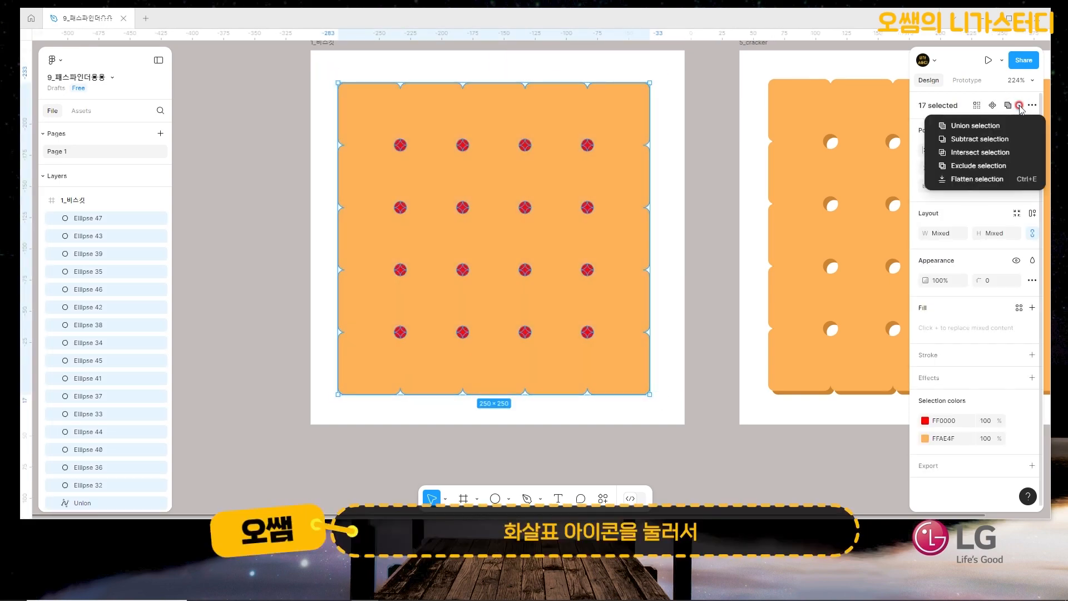
left_click(974, 140)
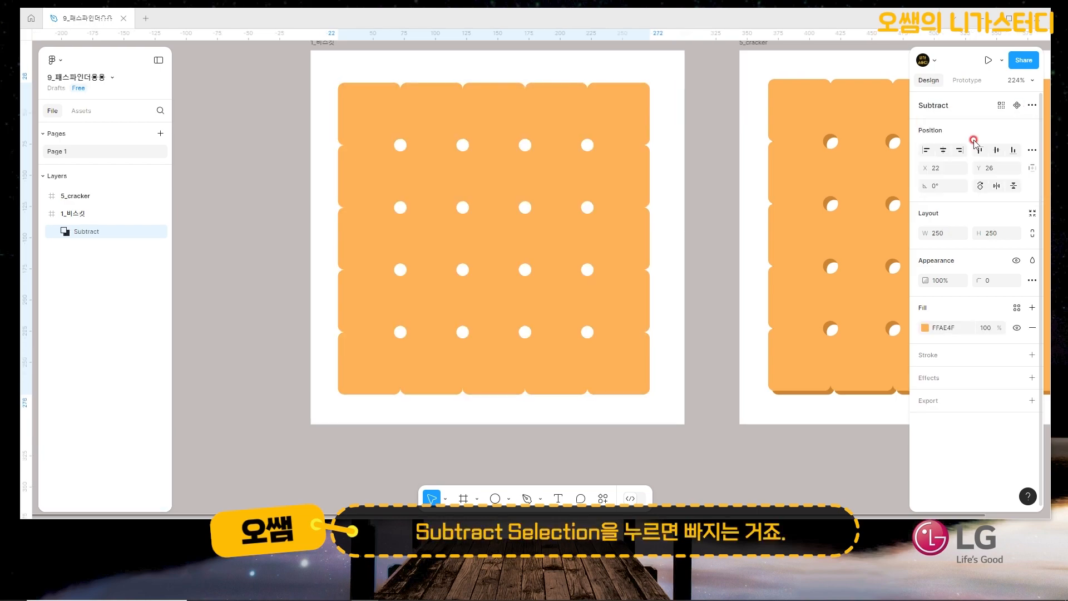
Flatten the subtracted biscuit shape with its round holes into a single vector path
left_click(51, 233)
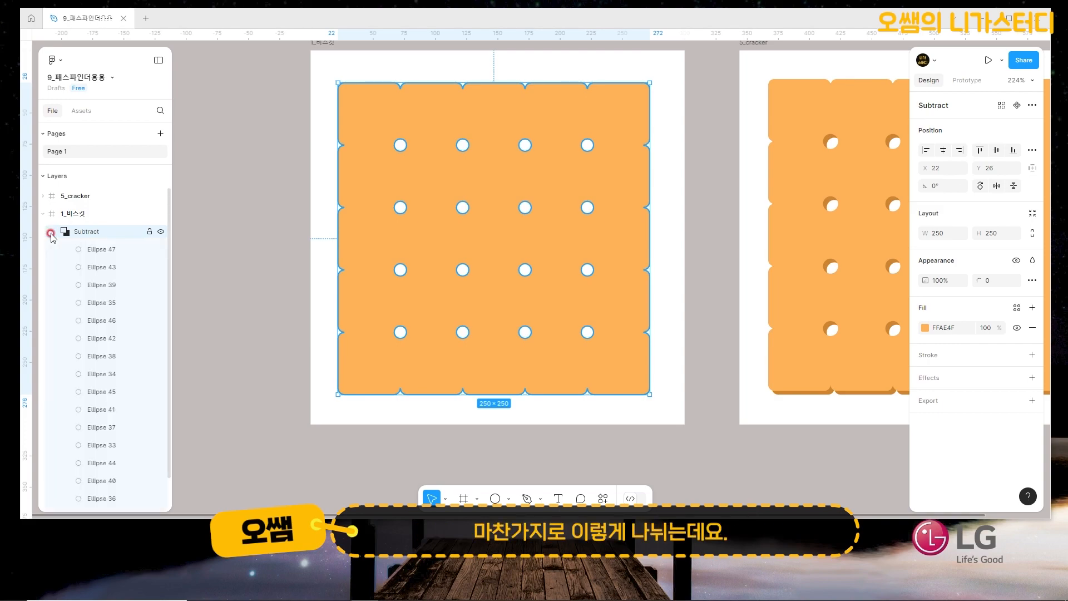
left_click(102, 249)
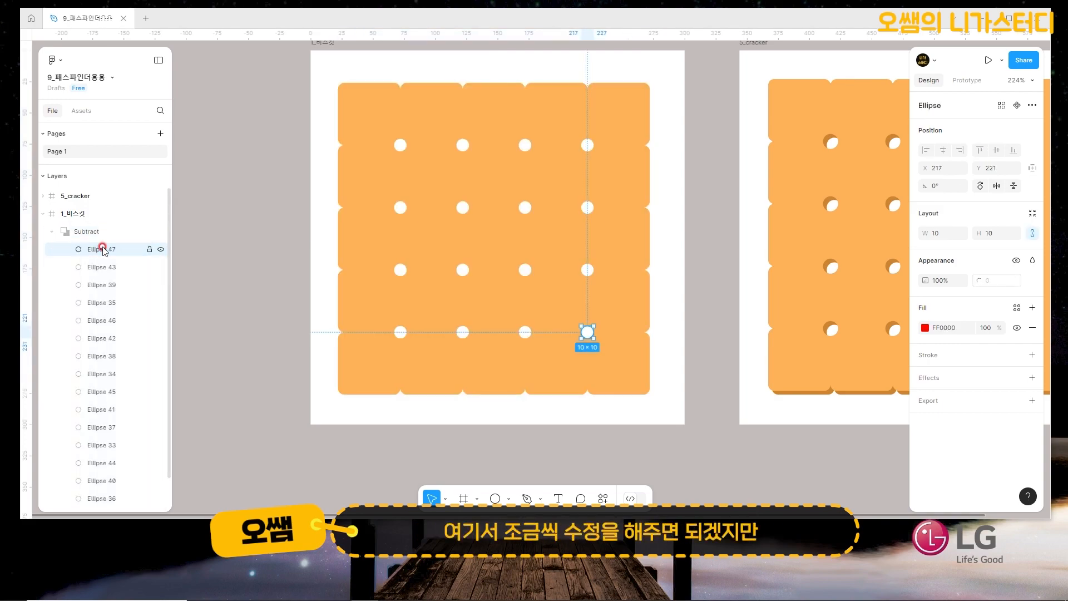
left_click(52, 233)
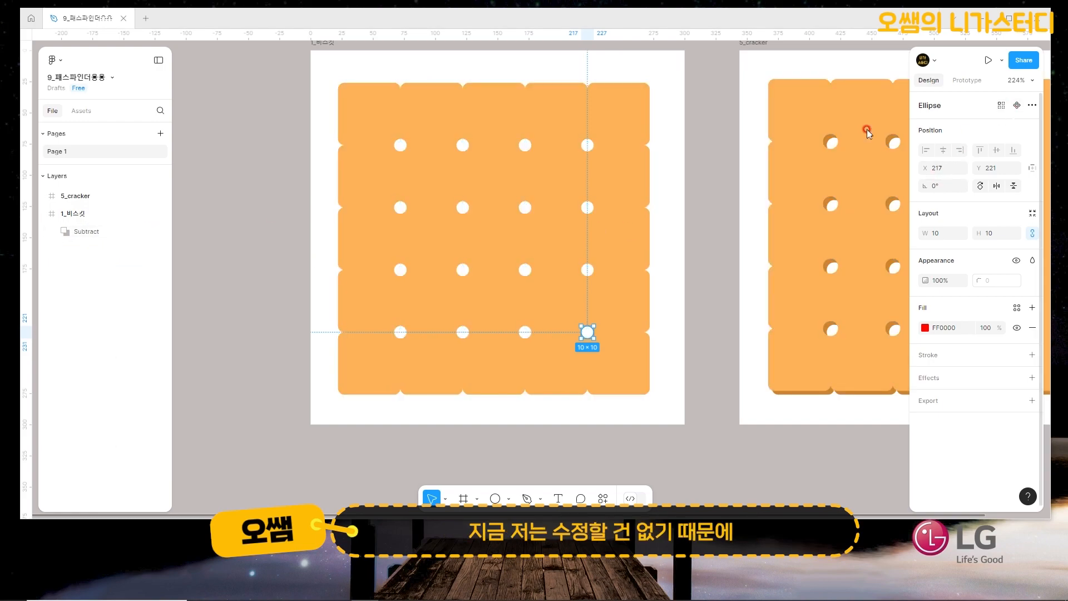
left_click(83, 230)
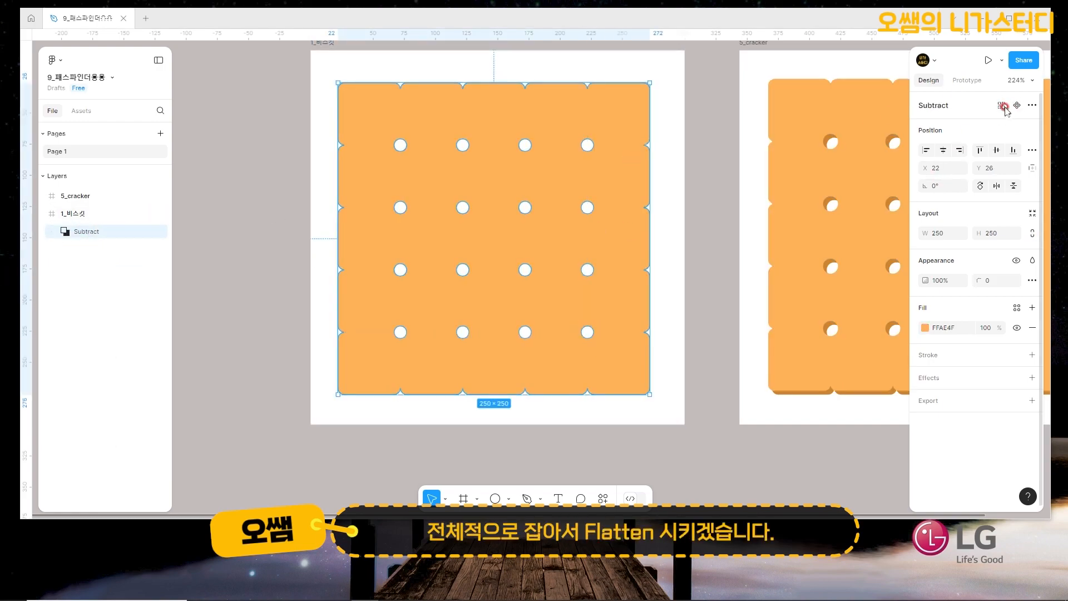
left_click(1033, 105)
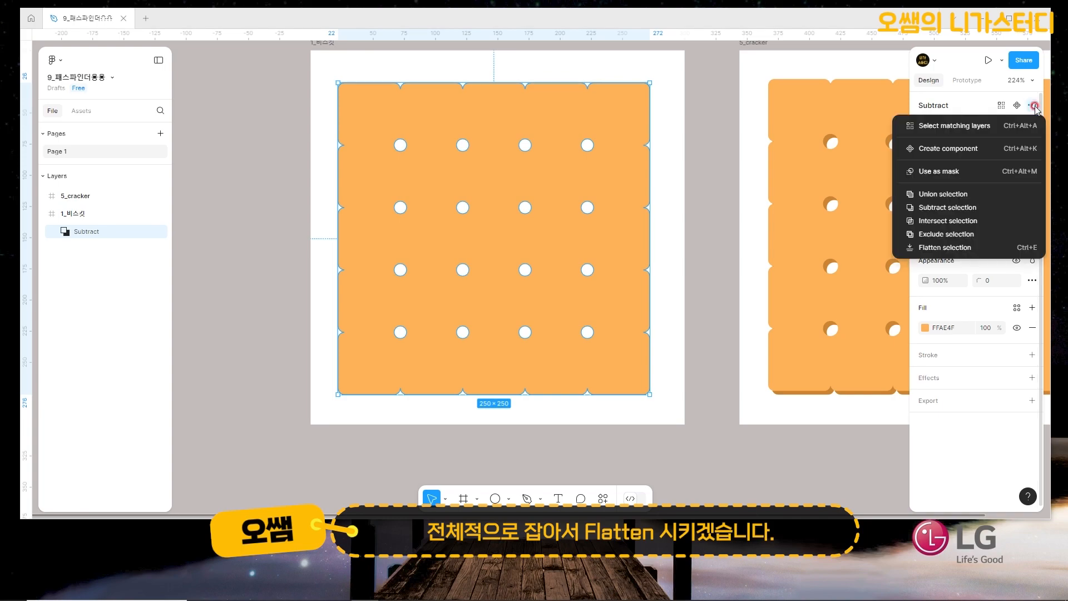
left_click(932, 248)
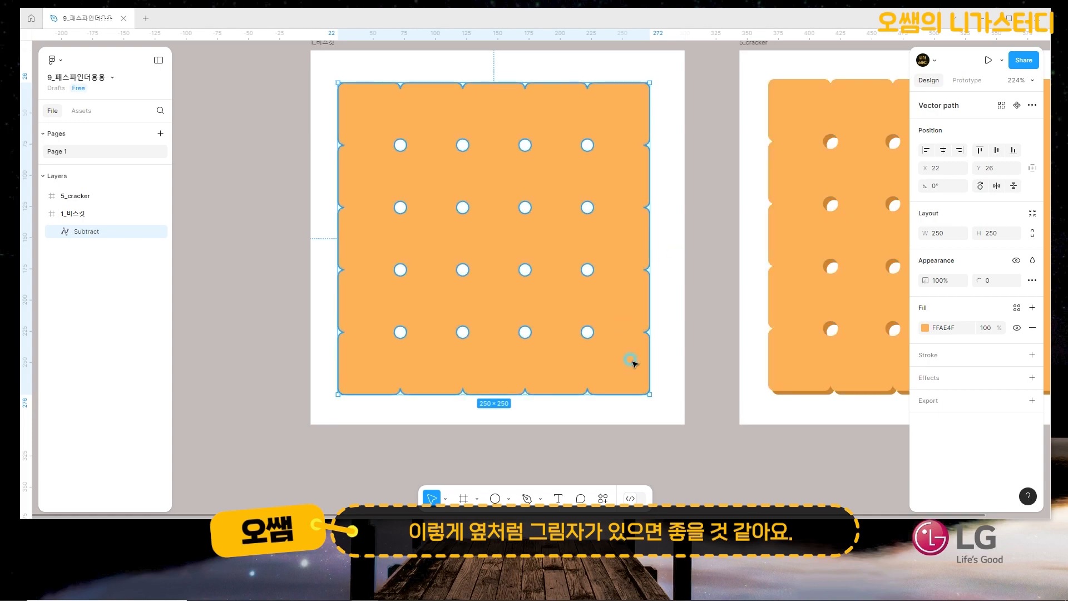
Move the biscuit shape to X 25, Y 25 and place a duplicate slightly up and left of it at about X 21, Y 20
left_click_drag(630, 360, 631, 360)
key("alt")
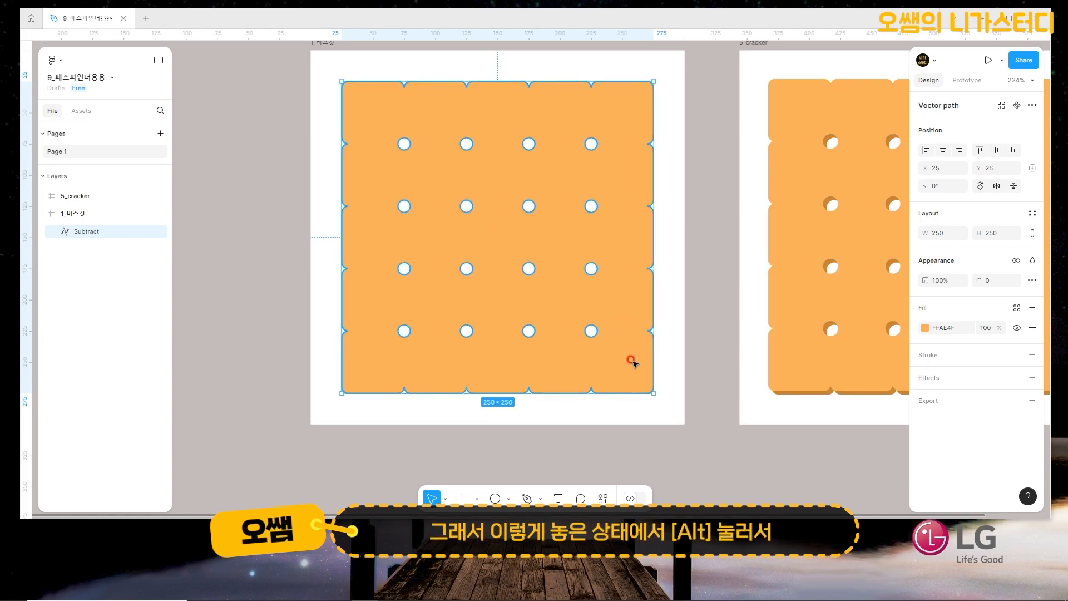
left_click_drag(635, 367, 630, 363)
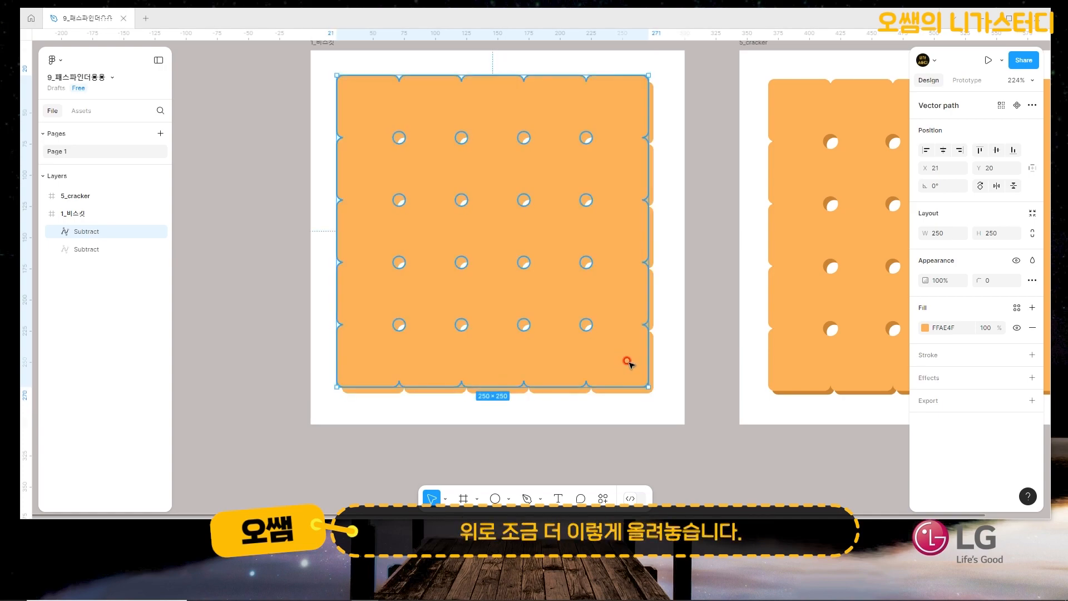
Change the fill of the lower biscuit copy, the one behind, to the darker brown CB7F27
left_click(81, 250)
left_click(72, 248)
left_click(84, 250)
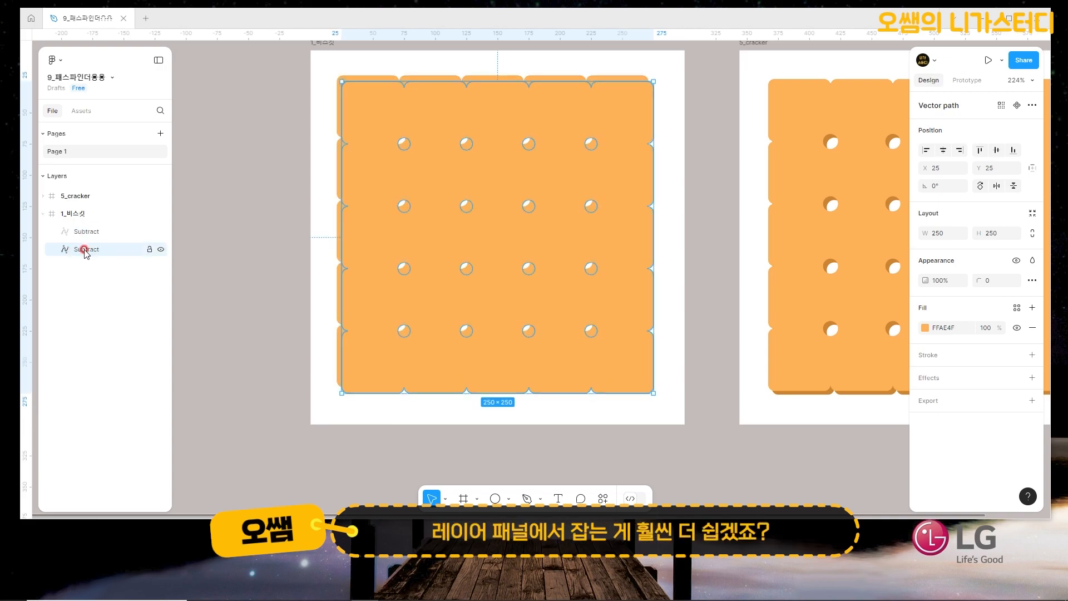
left_click(925, 328)
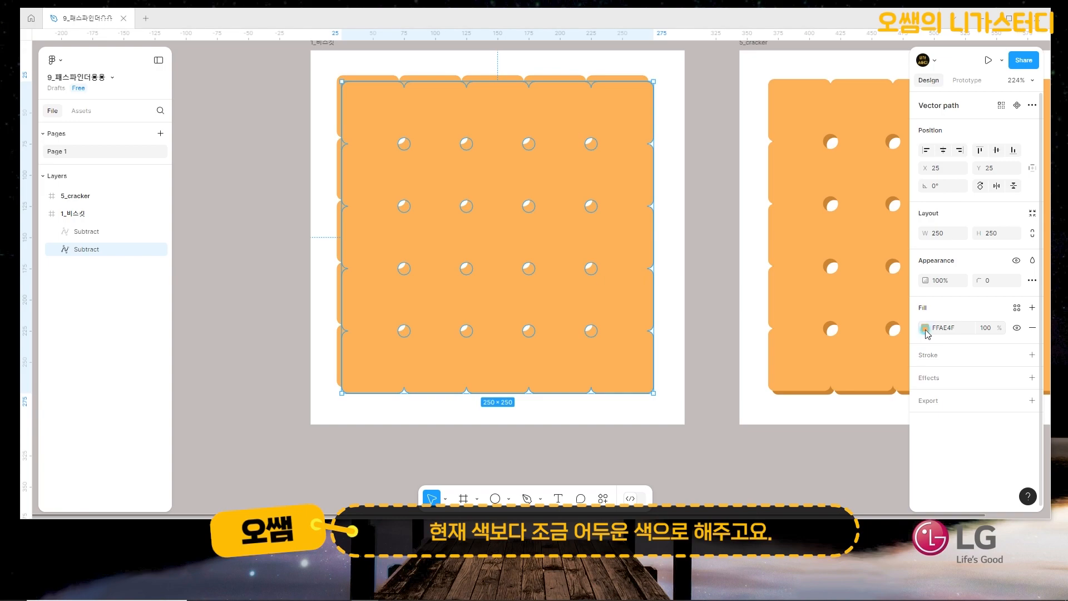
left_click(925, 329)
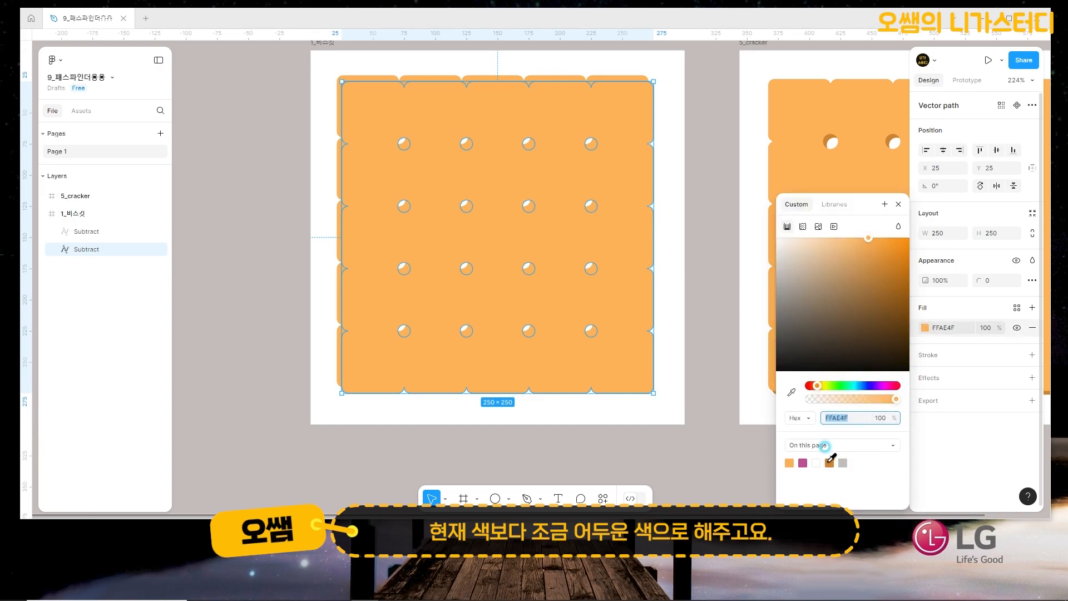
left_click(829, 462)
left_click(963, 329)
left_click(963, 330)
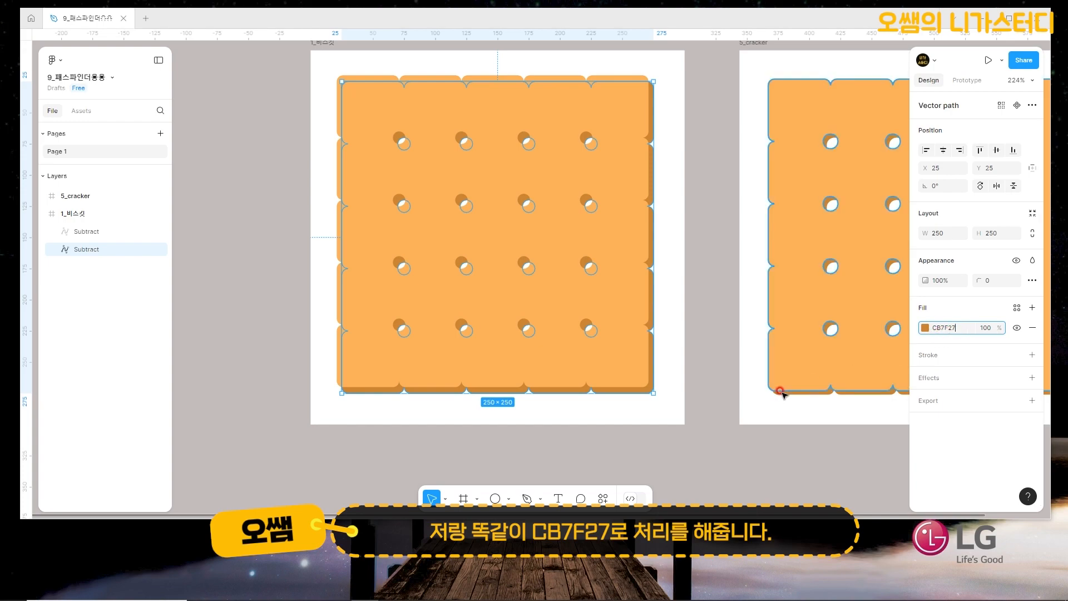
Nudge the dark brown biscuit copy to X 23, Y 22 so it forms a thin shadow behind the front shape
left_click(676, 299)
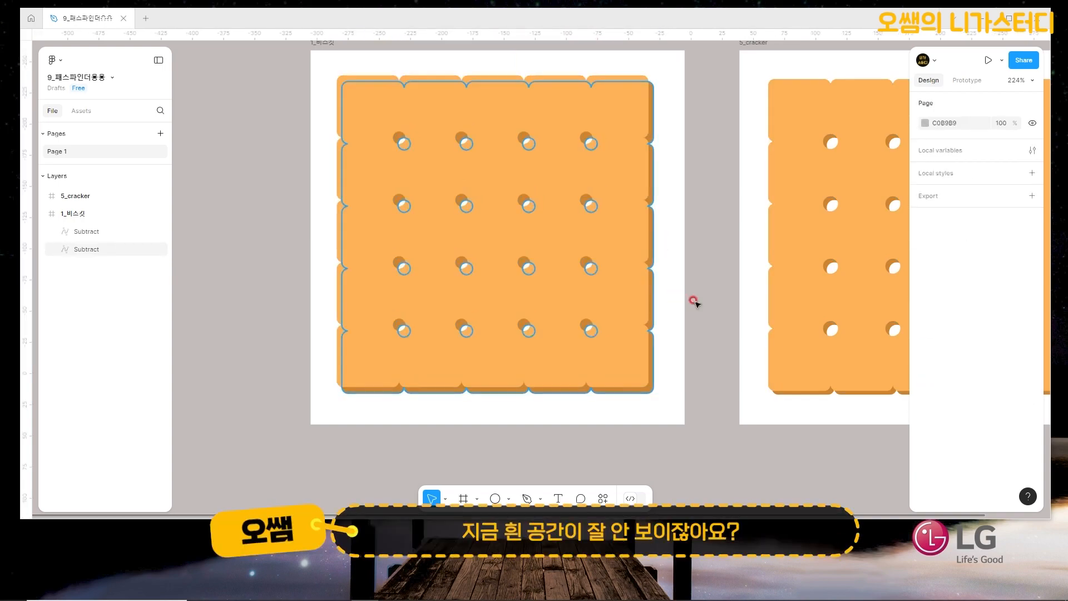
left_click(645, 342)
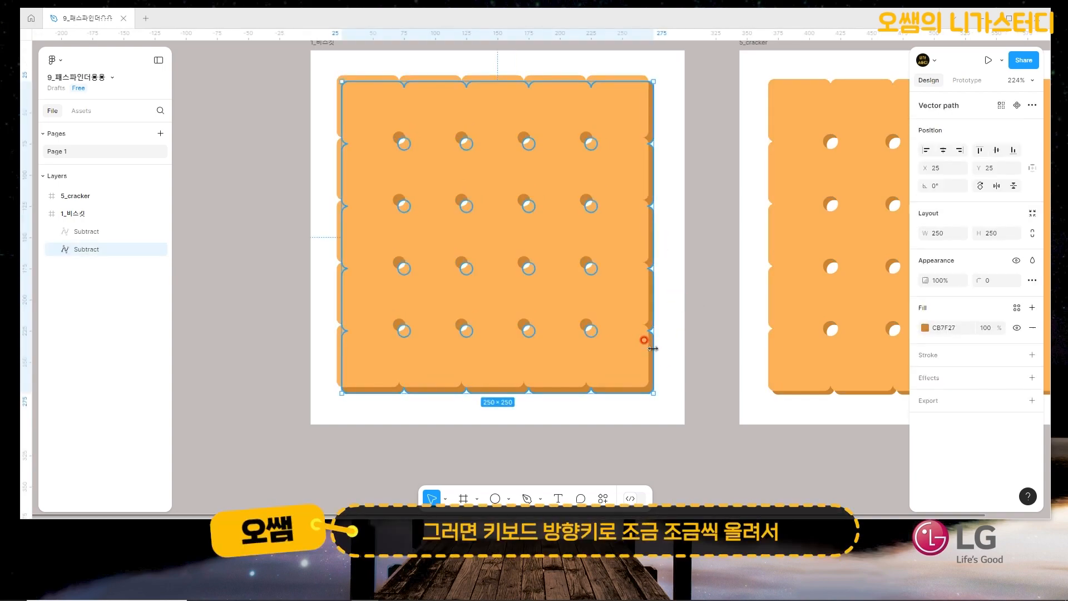
key("Left")
key("Left")
key("Left")
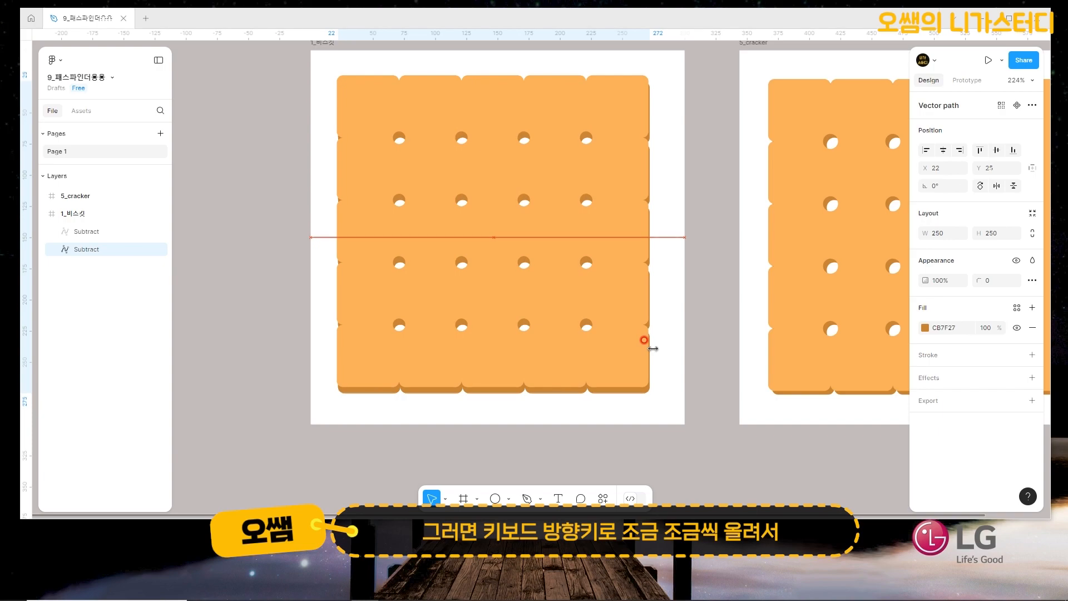
key("Up")
key("Up")
key("Up")
key("Right")
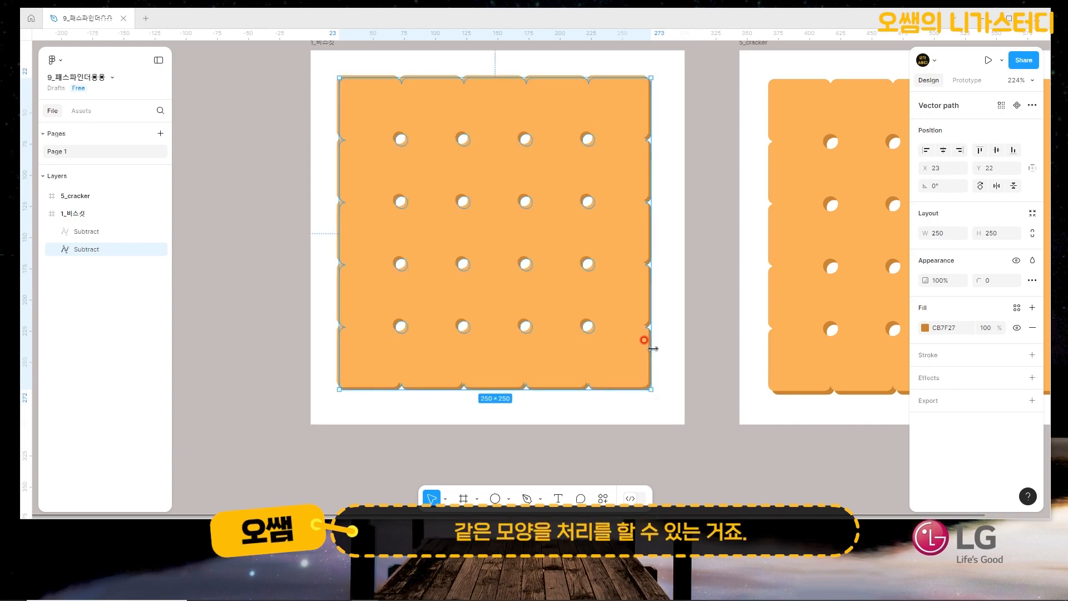
Select both biscuit shapes and move them together to about the centre of the 1_비스킷 frame
left_click(671, 400)
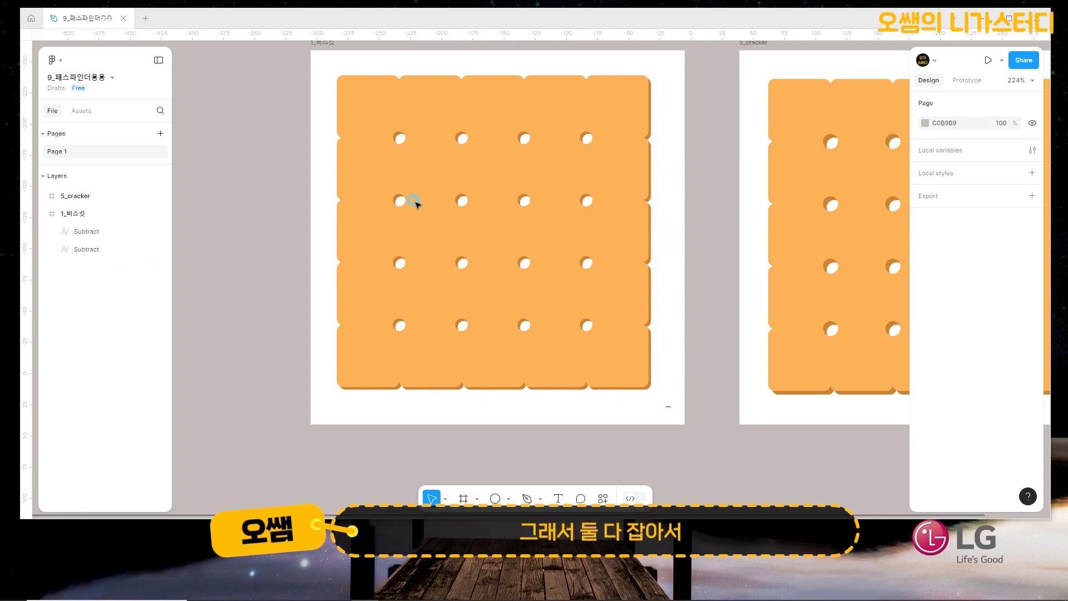
left_click_drag(671, 407, 369, 132)
left_click_drag(503, 103, 514, 113)
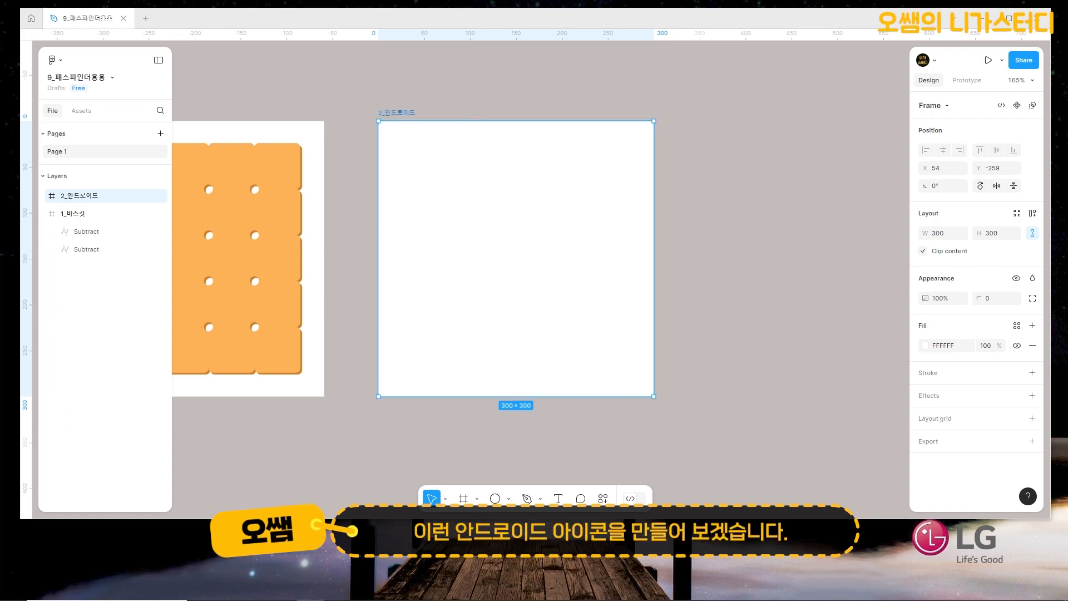
Paste the 6_android reference frame and position it beside the empty 2_안드로이드 frame
left_click(816, 180)
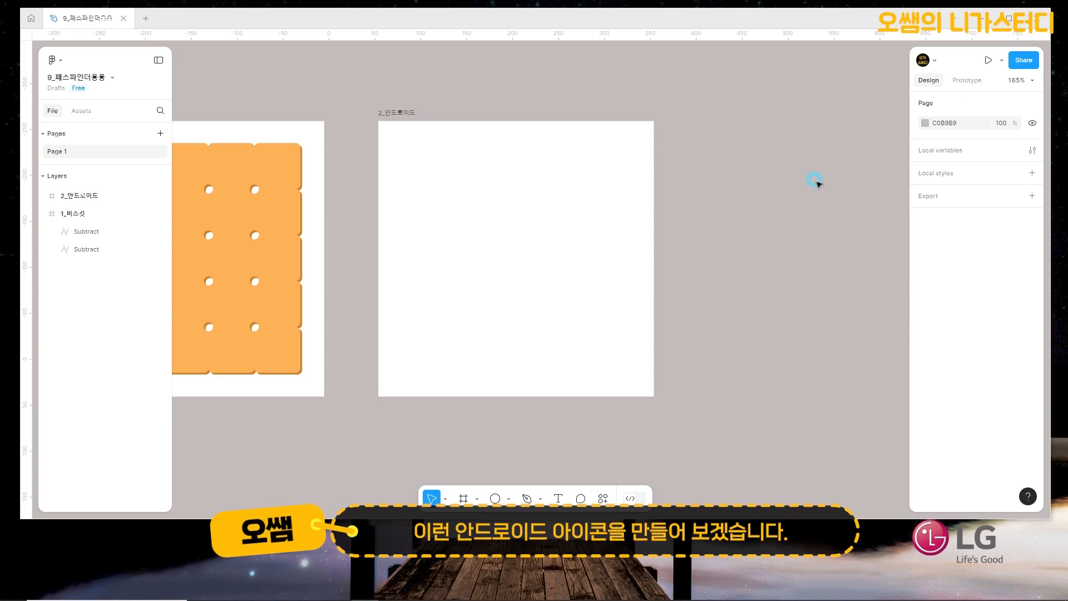
key("ctrl+v")
left_click_drag(808, 228, 643, 243)
left_click_drag(558, 198, 865, 186)
left_click(501, 99)
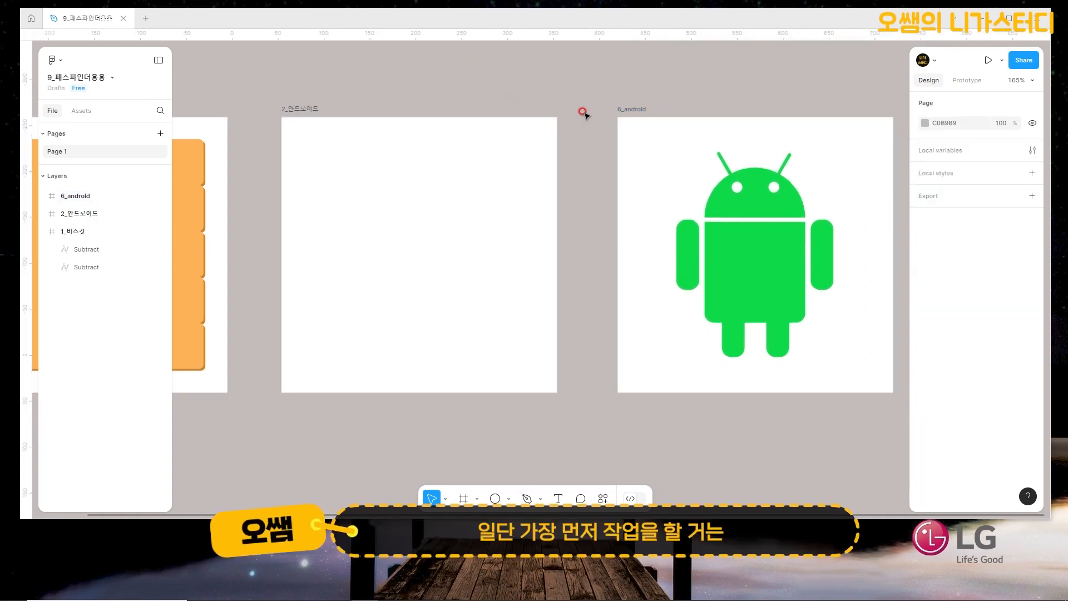
Draw a 110 × 110 circle in the 2_안드로이드 frame as the base for the robot's head
left_click(755, 199)
left_click(751, 200)
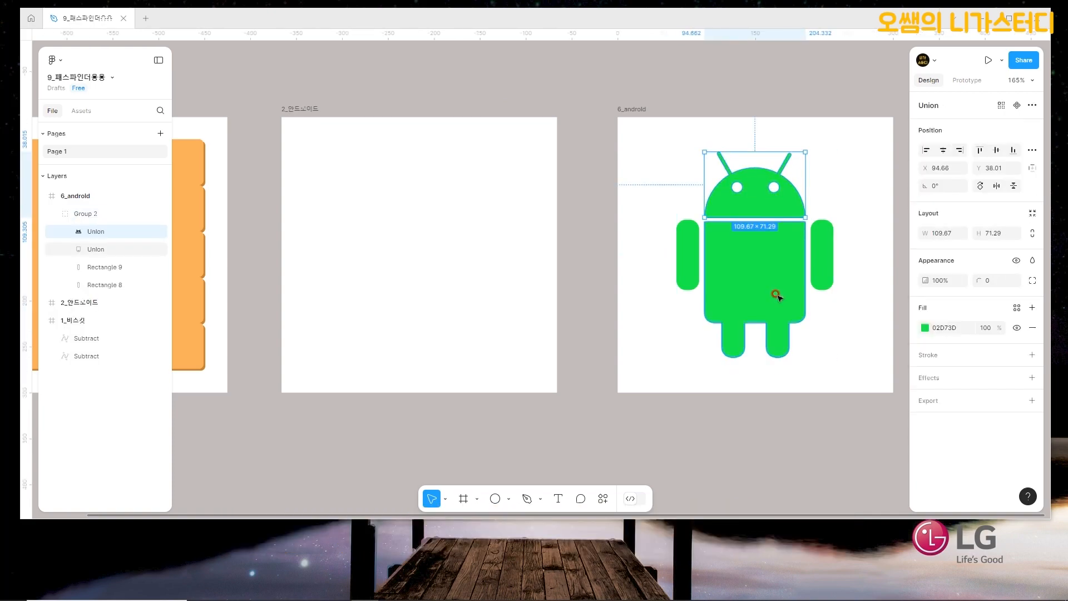
left_click(820, 251)
left_click(774, 209)
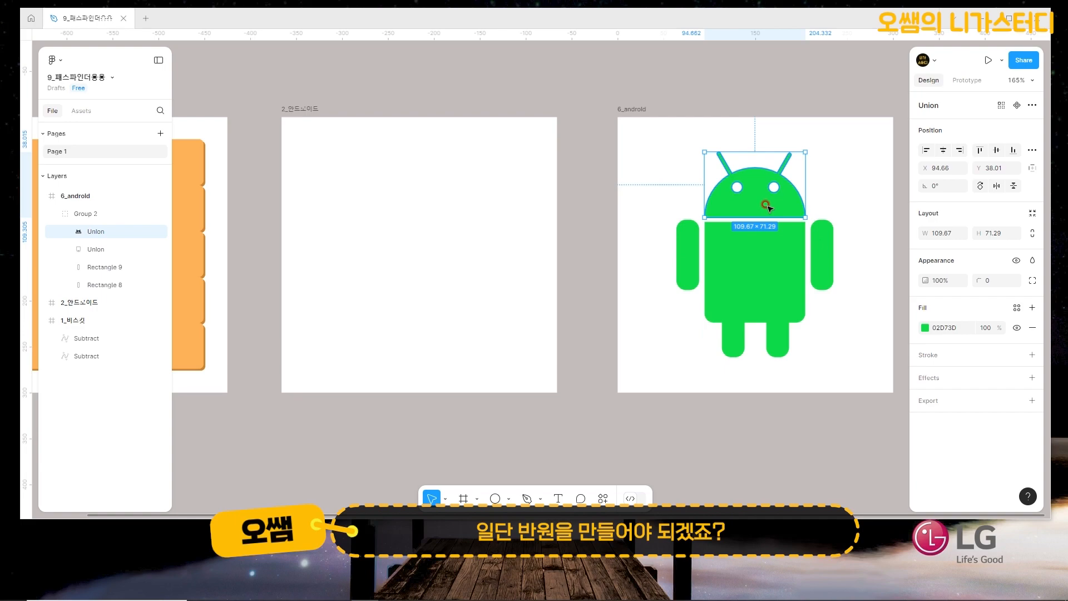
left_click(391, 174)
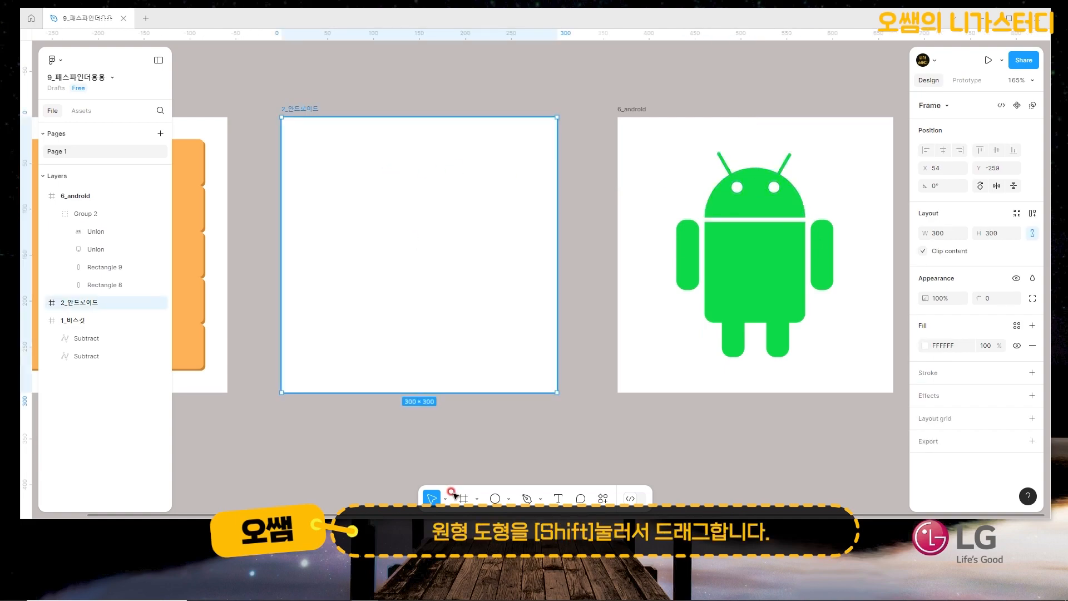
left_click(493, 498)
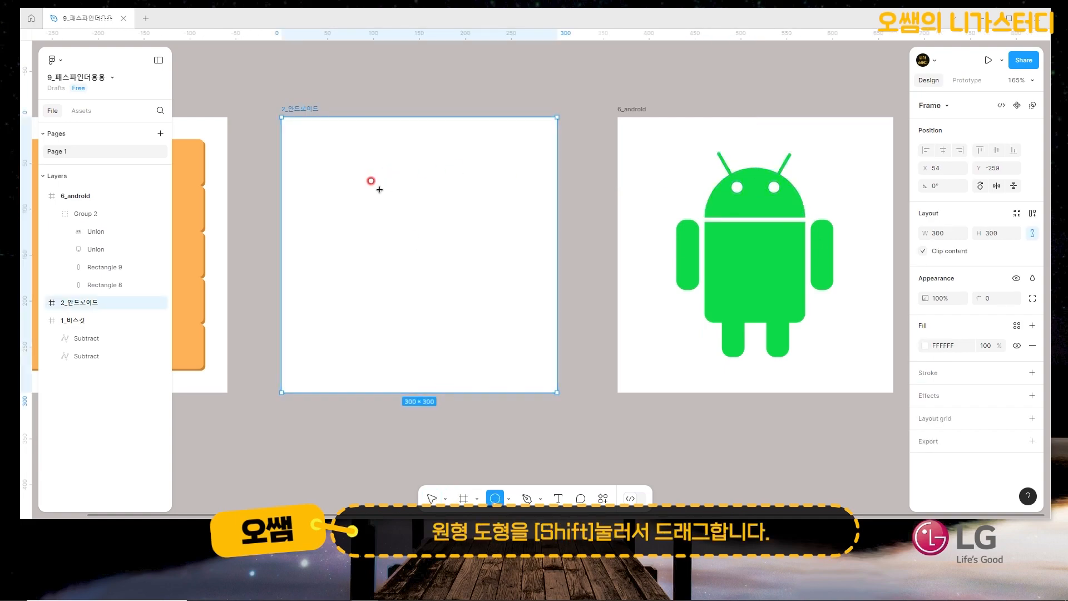
left_click_drag(434, 239, 481, 283)
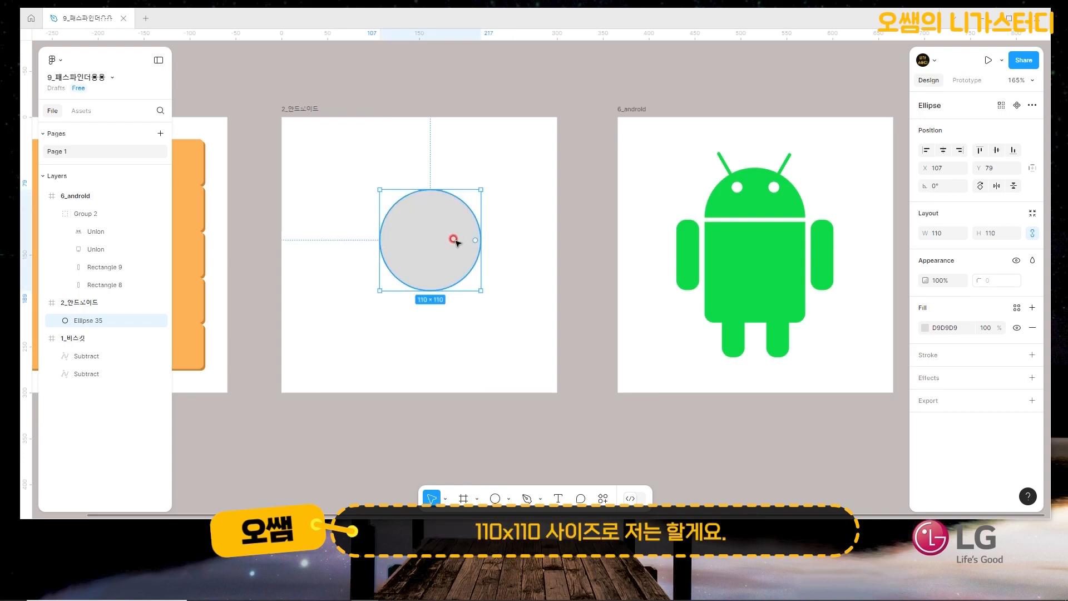
Fill the circle with green 02D73D and move it to about X 100, Y 69
left_click(925, 328)
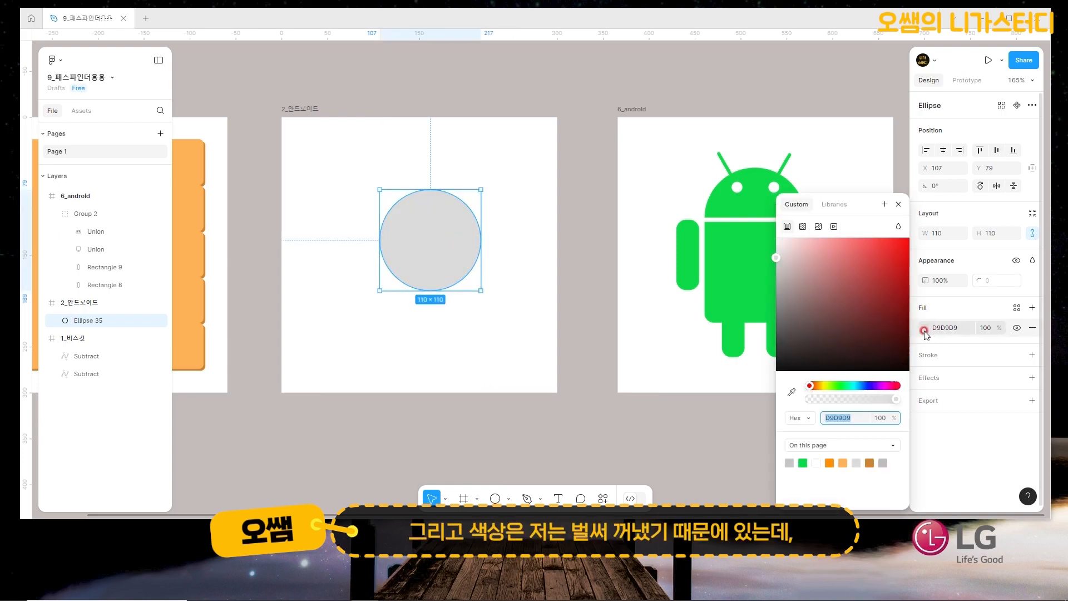
left_click(803, 462)
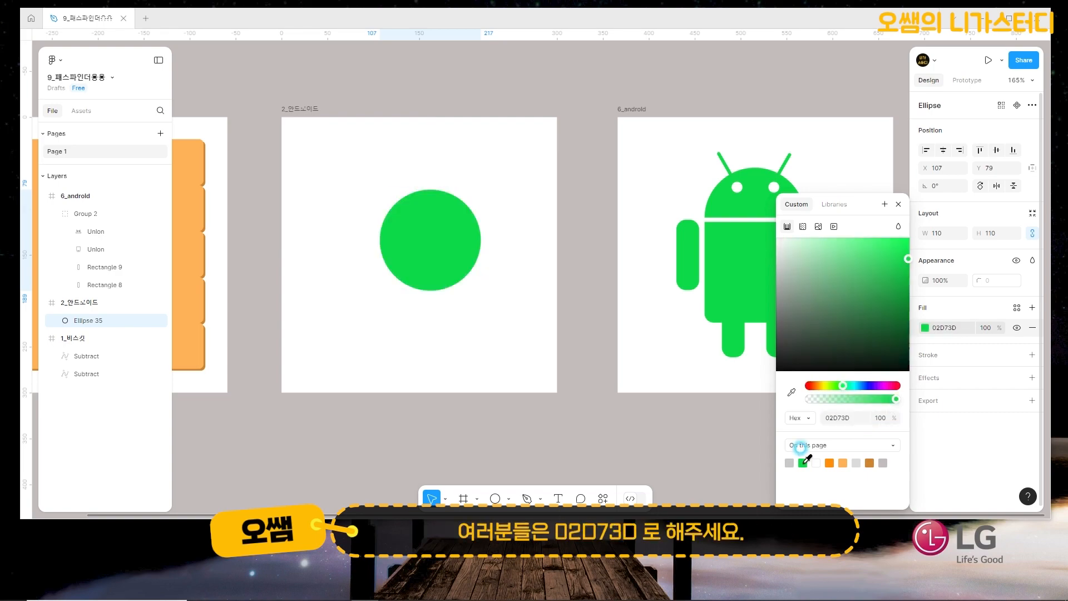
left_click(965, 328)
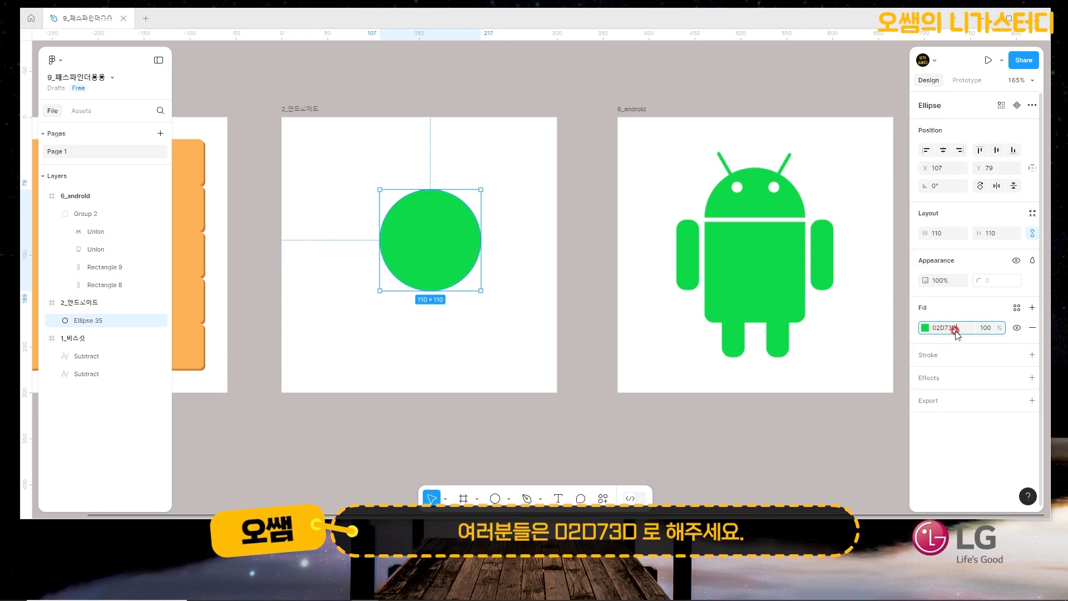
key("Escape")
left_click_drag(444, 241, 440, 236)
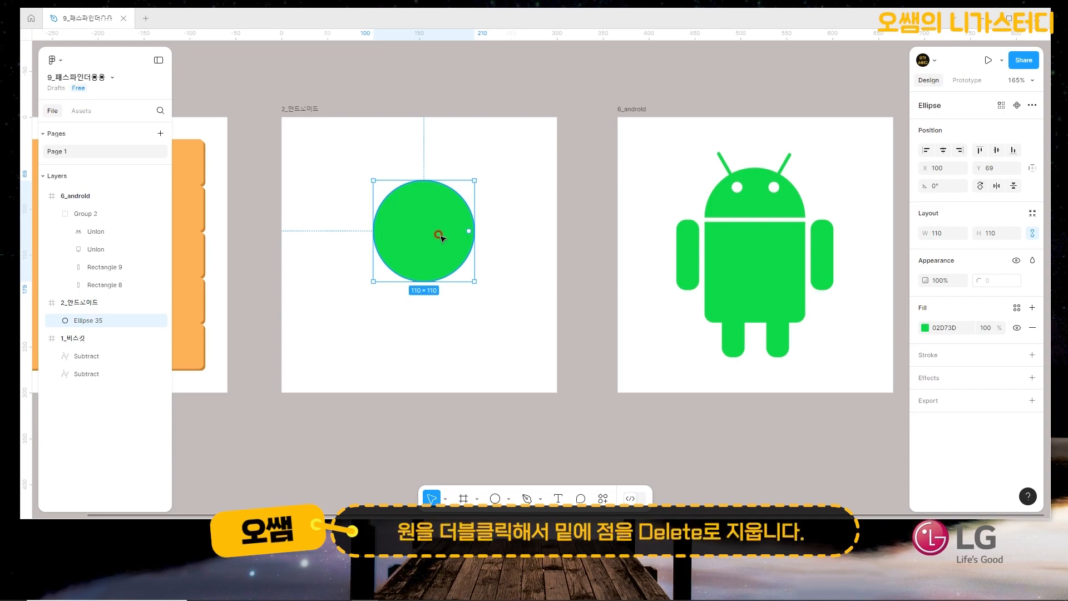
Try to delete the green circle's bottom anchor point, undo the deletion and leave vector editing
double_click(439, 238)
left_click(423, 281)
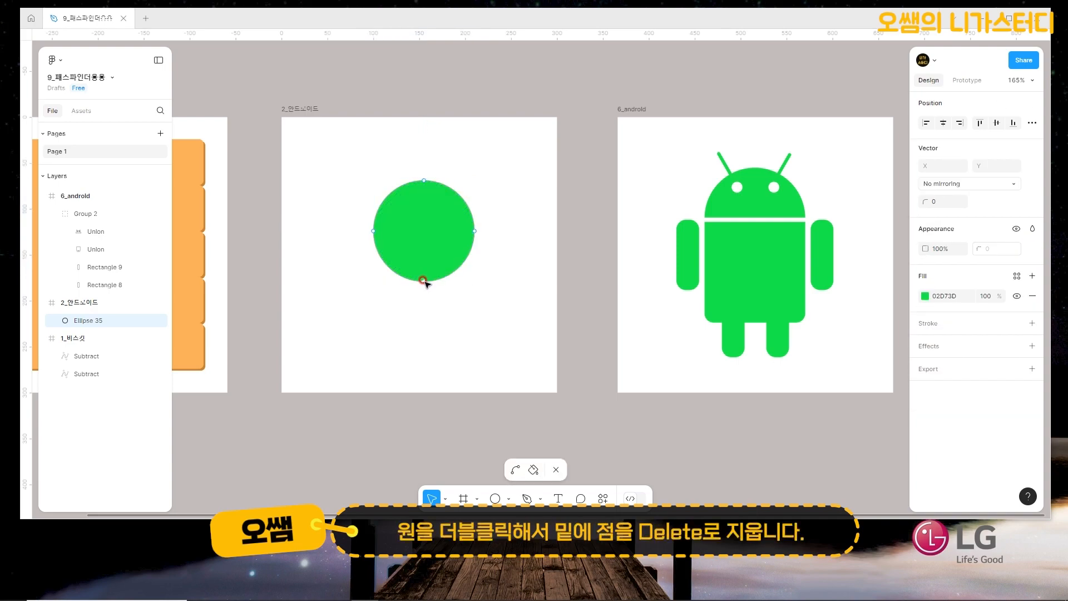
left_click(423, 281)
key("Delete")
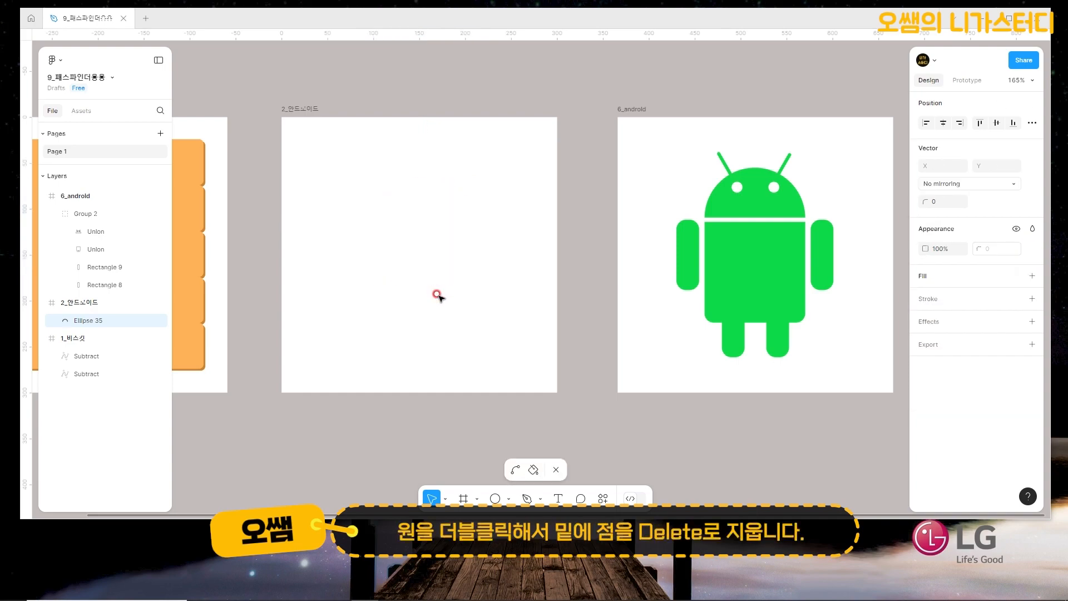
key("ctrl+z")
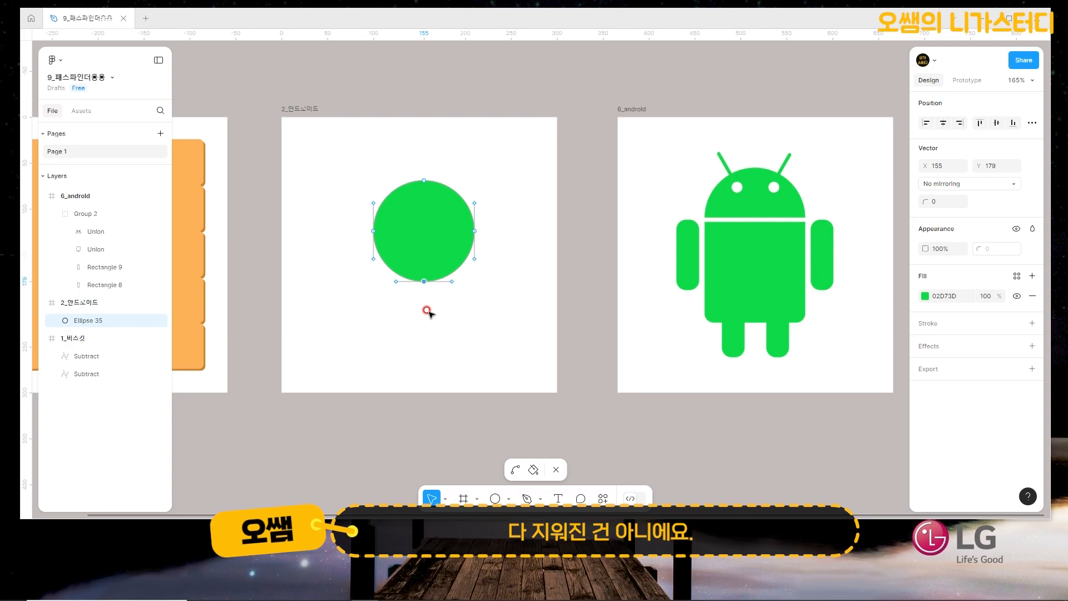
left_click(521, 220)
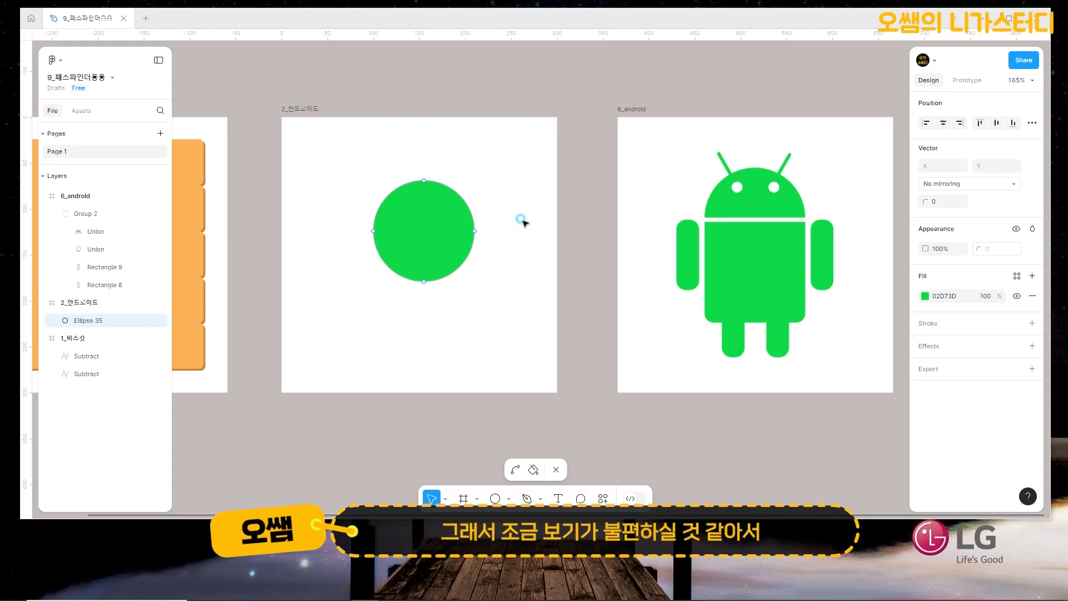
left_click(521, 220)
key("Escape")
Remove the circle's fill and give it a black 000000 inside stroke of weight 1
left_click(411, 212)
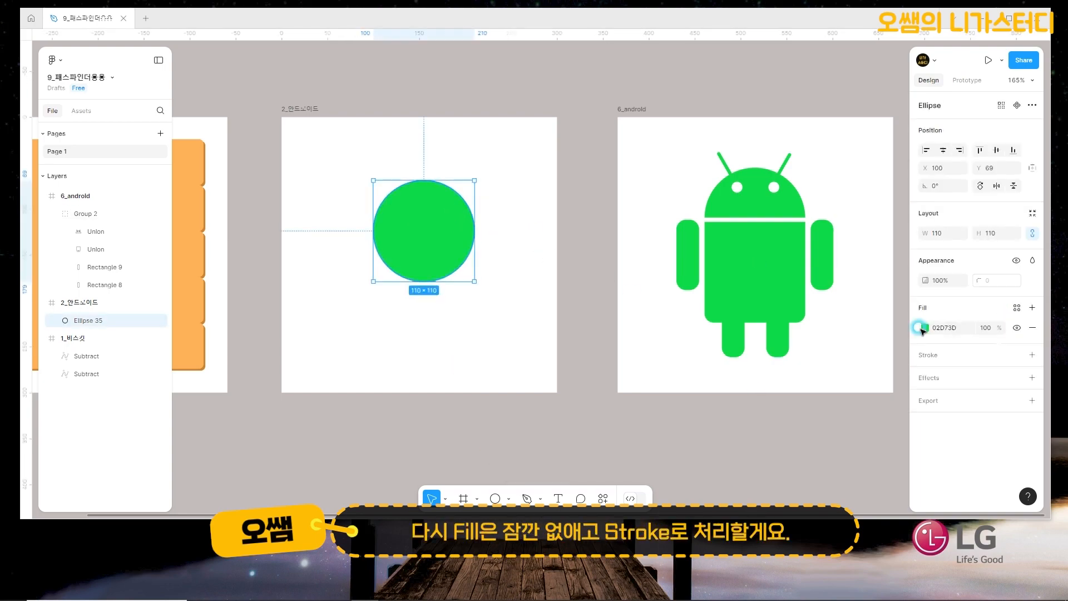
left_click(1031, 327)
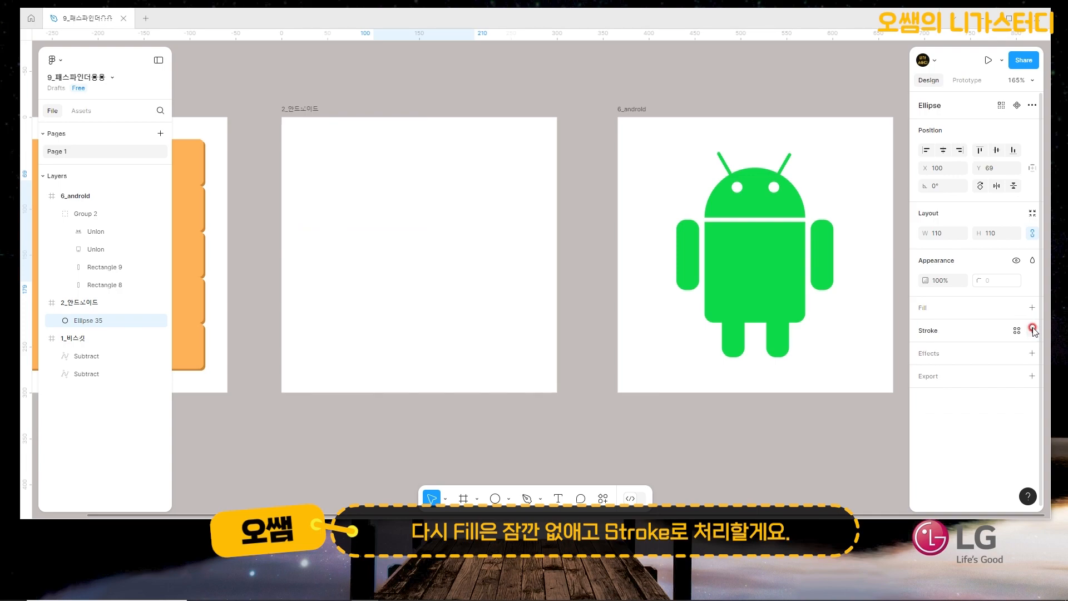
left_click(1032, 330)
Delete the bottom anchor point of the outlined circle to leave its upper half as an arc
left_click(429, 282)
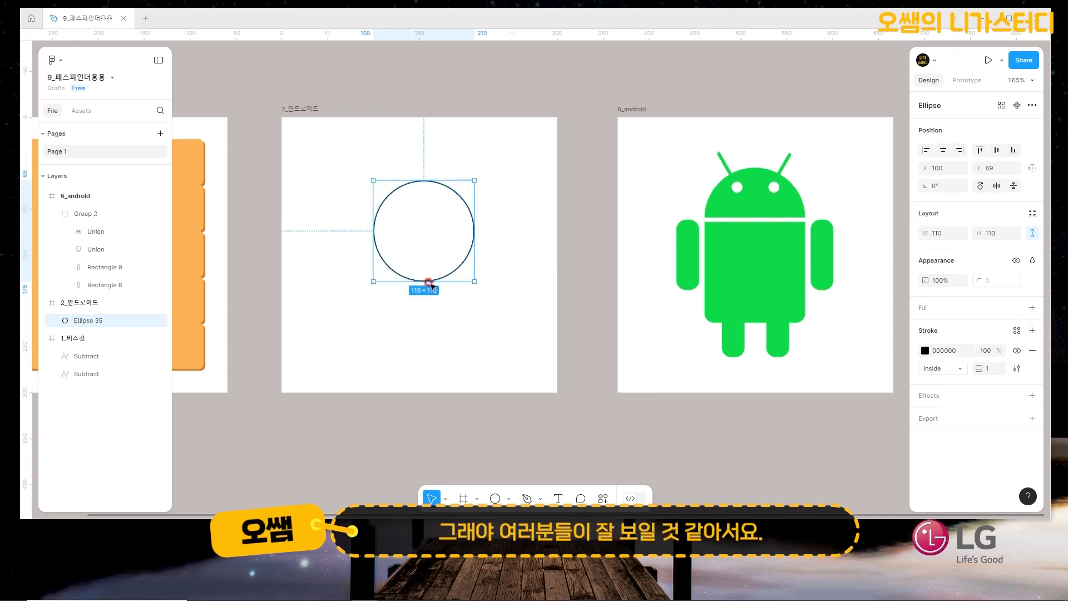
left_click(428, 274)
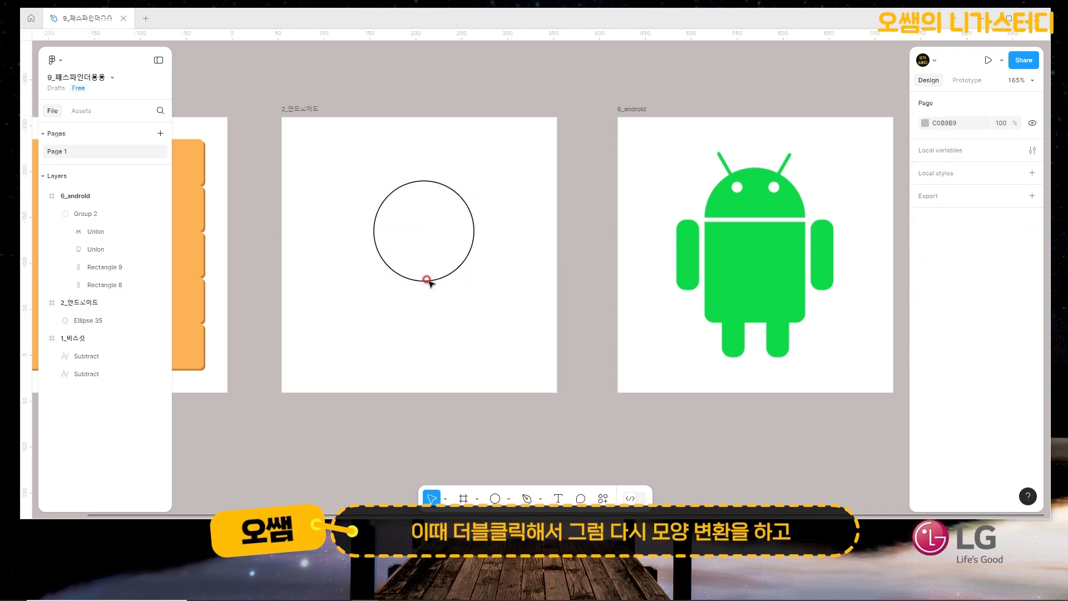
left_click(424, 280)
double_click(424, 280)
left_click(424, 280)
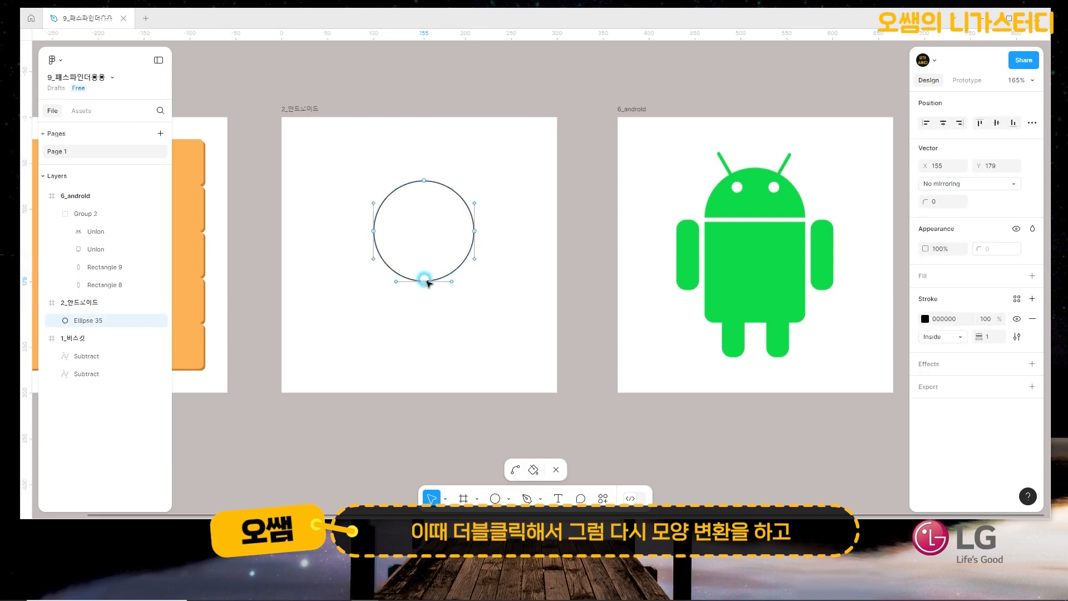
key("Delete")
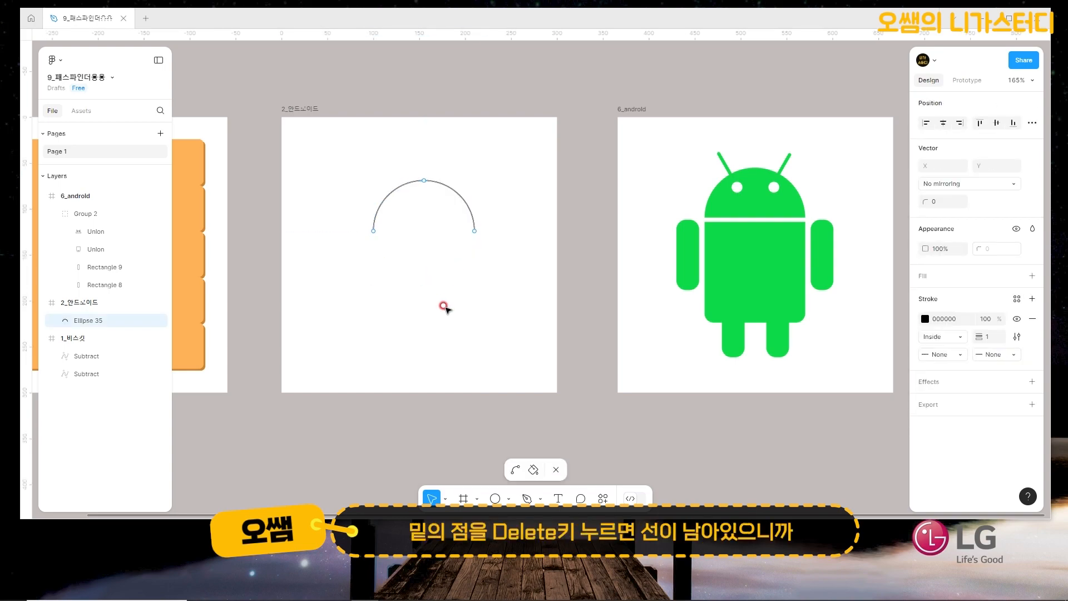
Close the open arc with a straight Pen tool segment between its two end points and finish vector editing
left_click(527, 499)
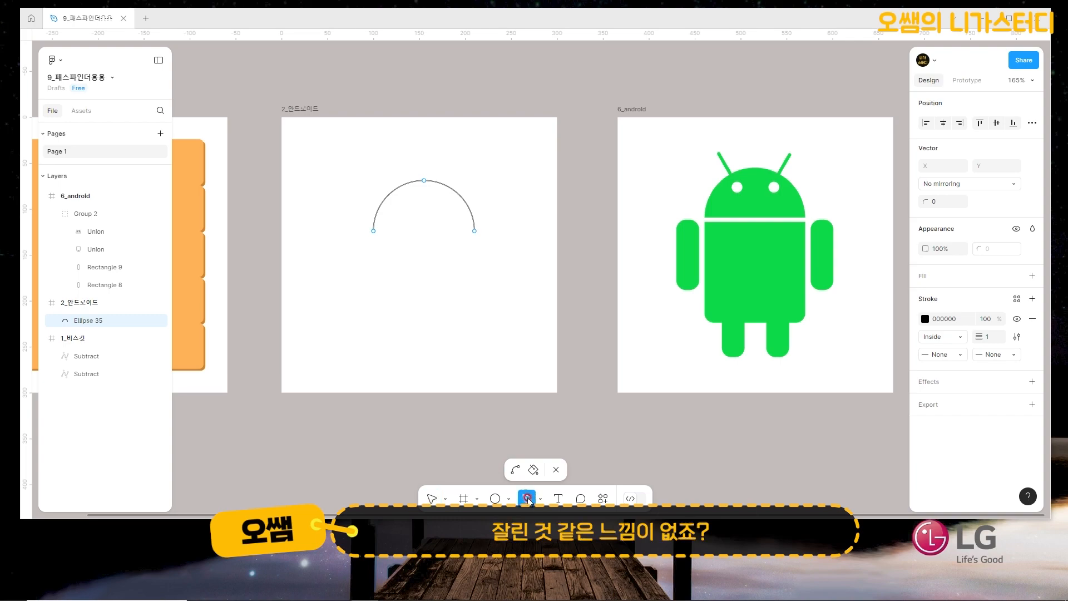
left_click(373, 230)
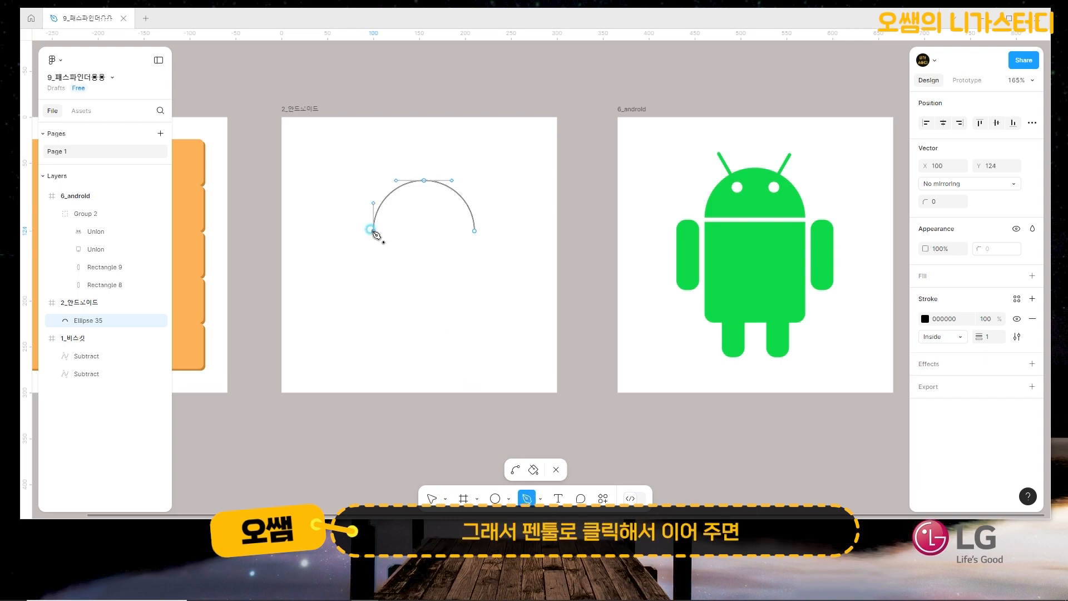
left_click(473, 230)
left_click(473, 229)
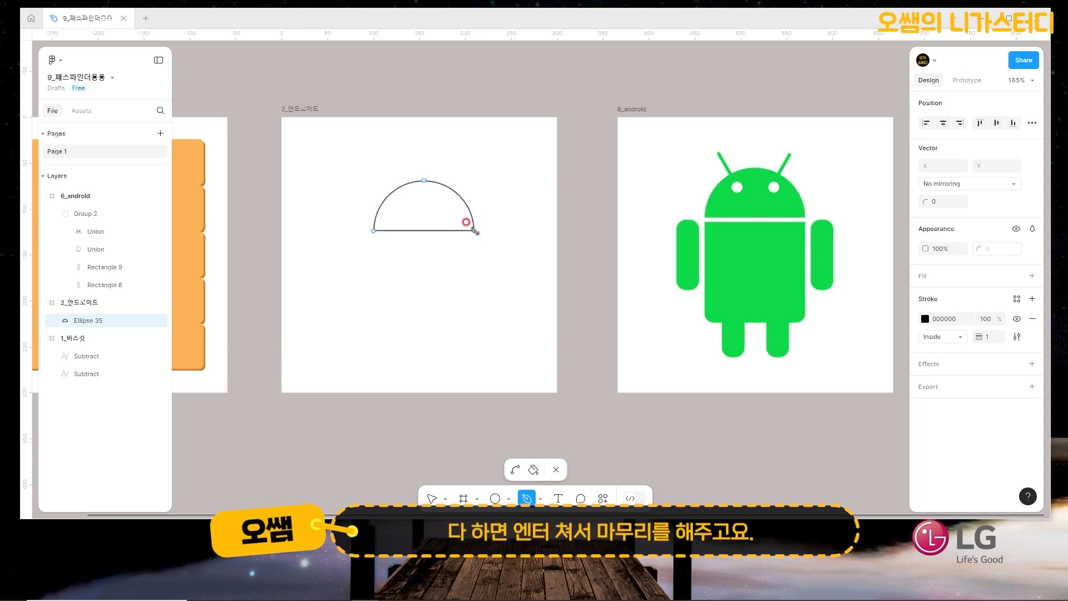
key("Return")
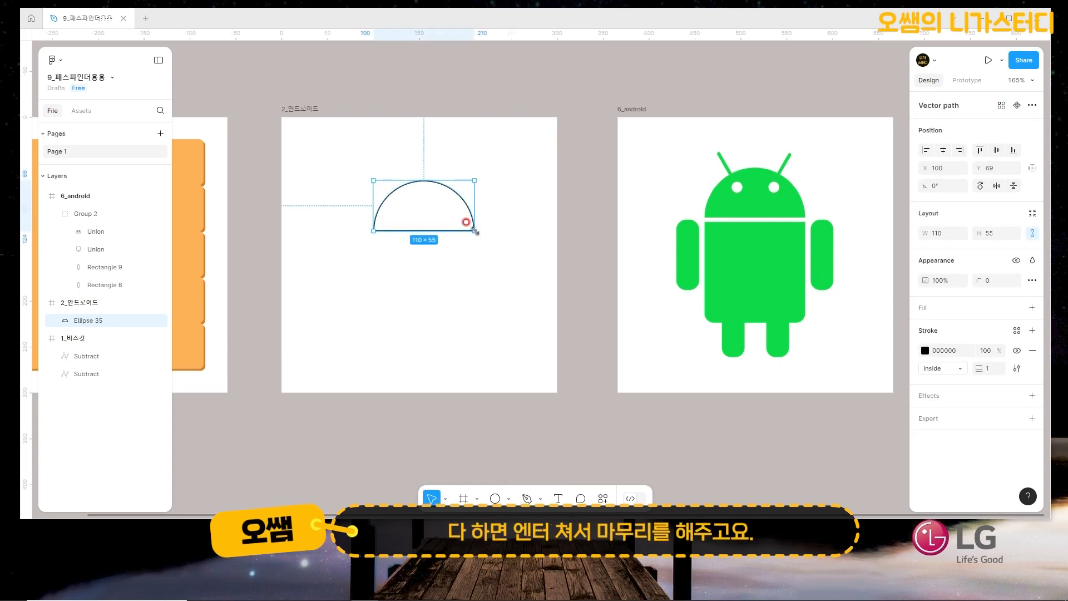
Replace the half circle's stroke with a green 02D73D fill and move the shape to X 95, Y 59
left_click(1031, 351)
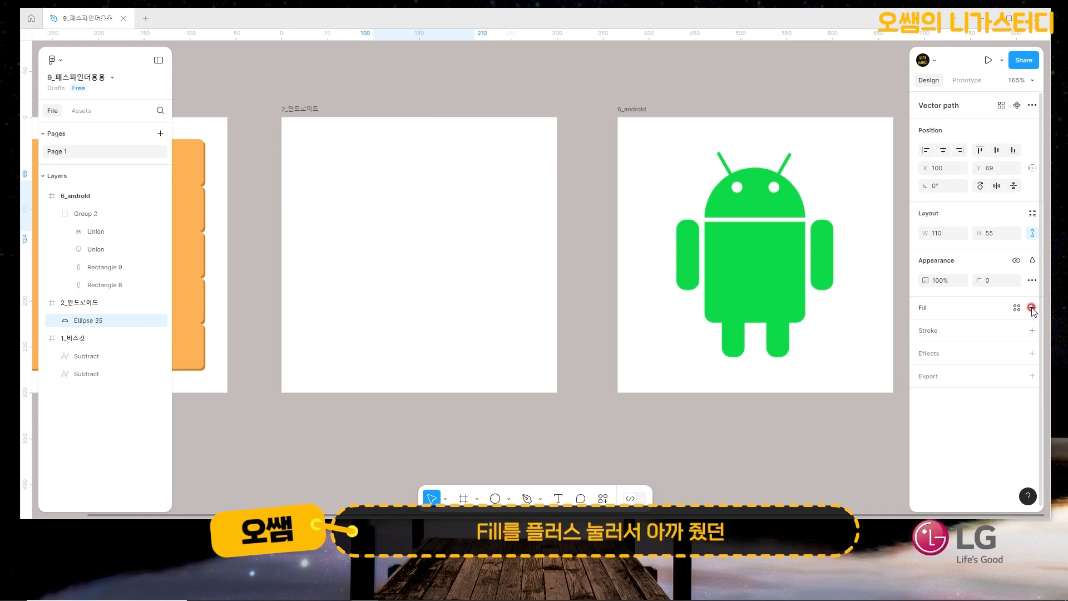
left_click(1031, 307)
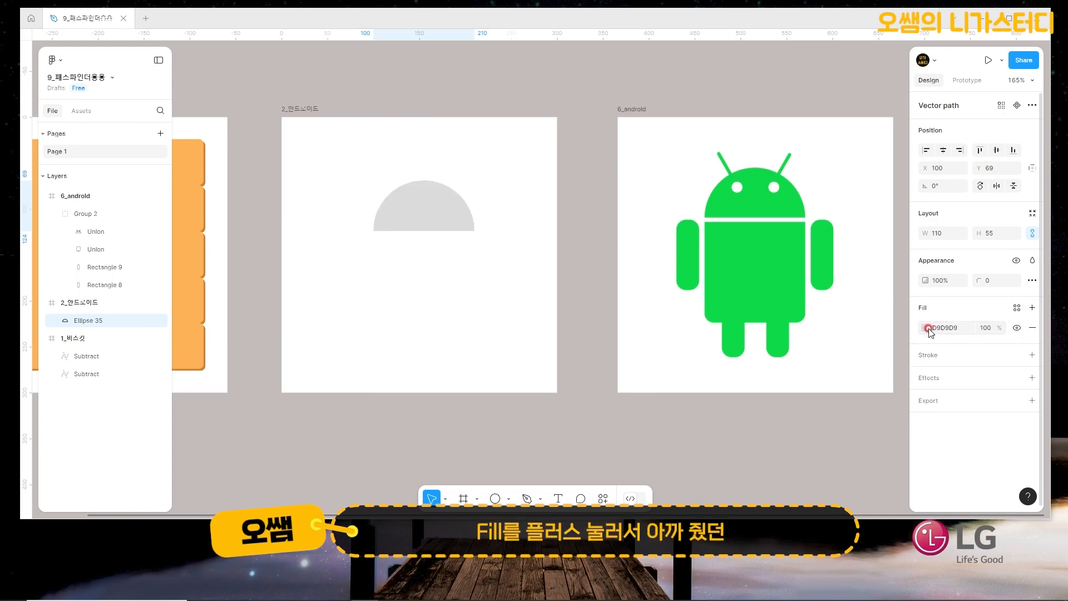
left_click(927, 328)
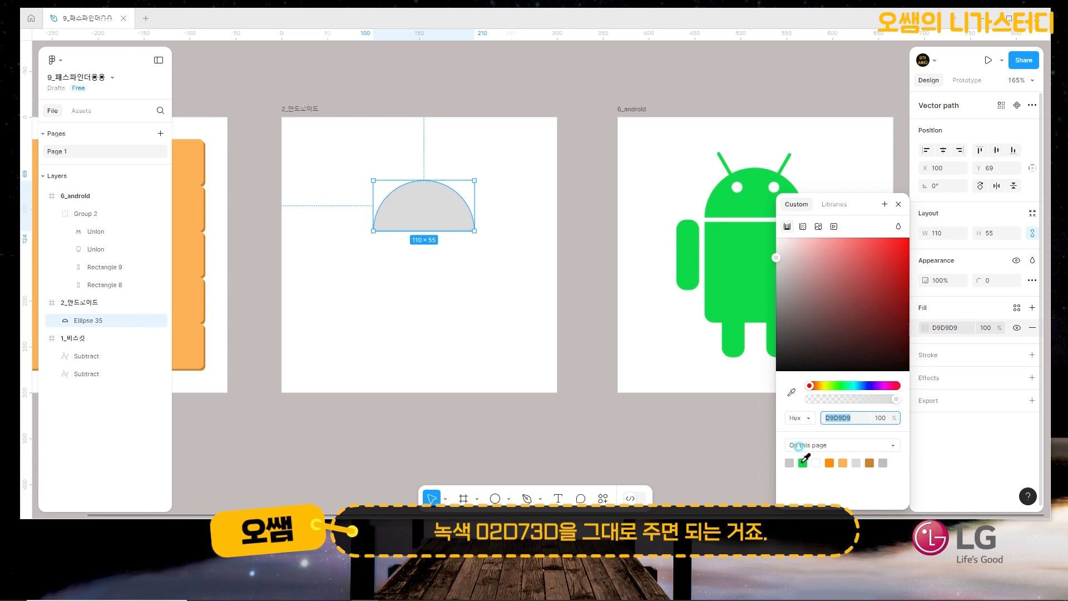
left_click(802, 462)
left_click(873, 89)
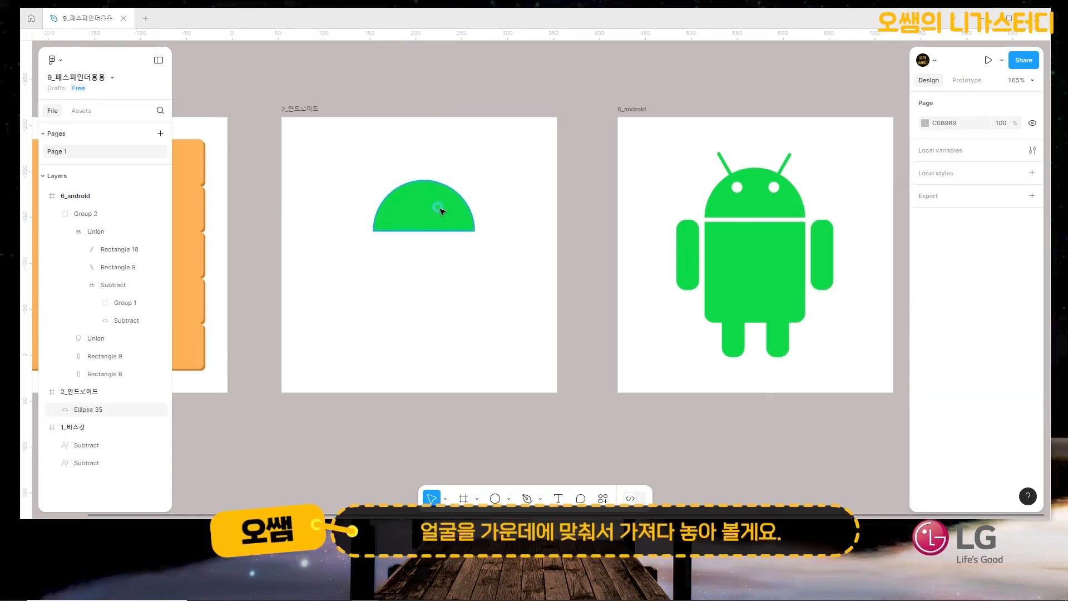
left_click(444, 211)
left_click_drag(450, 216, 449, 207)
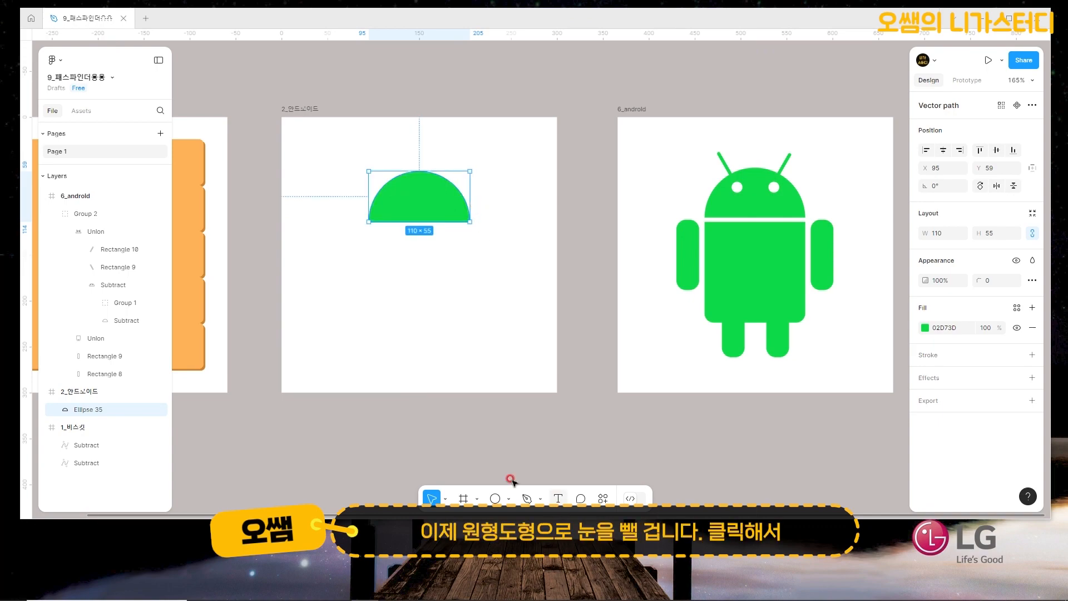
Add an 11 × 11 circle over the head for an eye and fill it with red FF0000
left_click(495, 499)
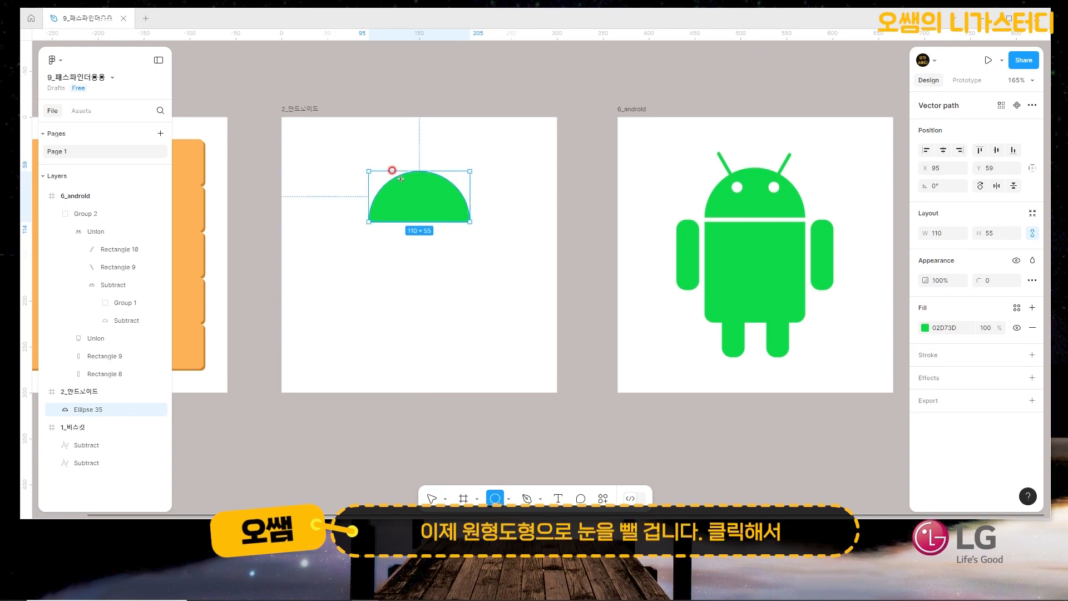
left_click(413, 251)
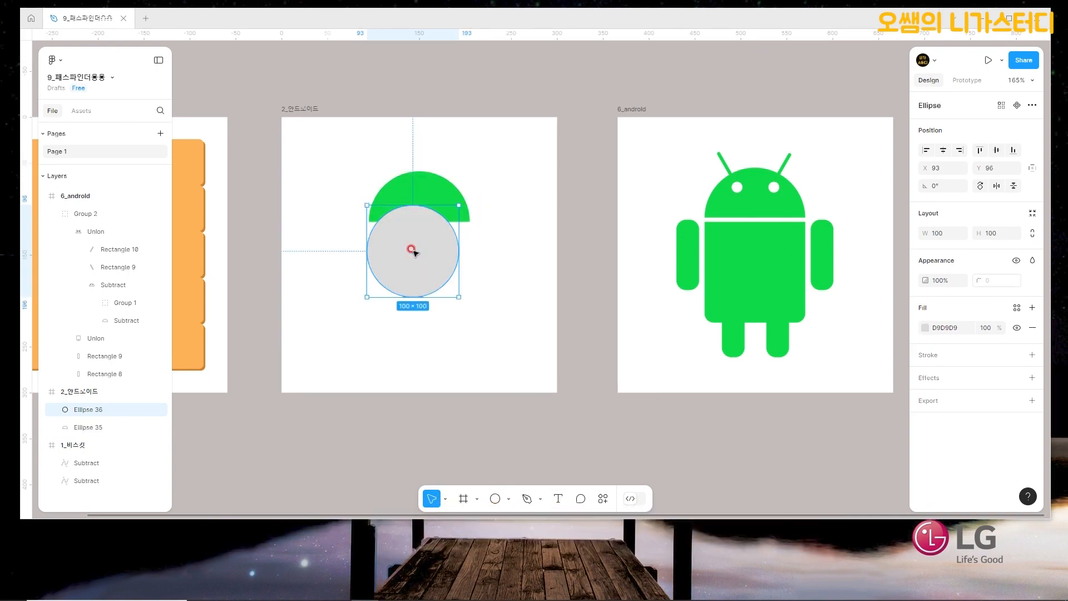
left_click(947, 234)
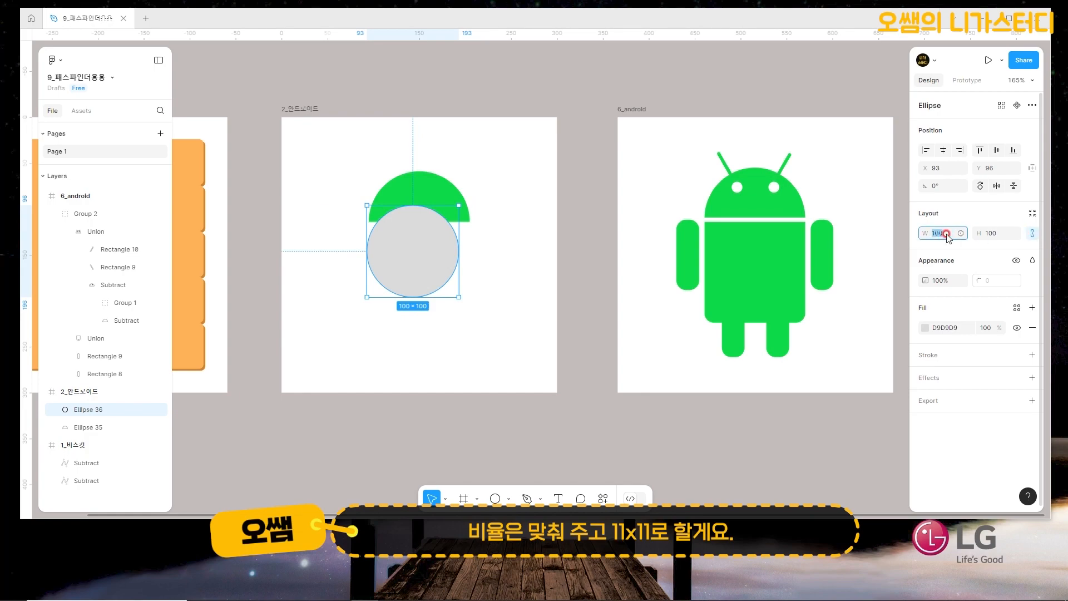
key("Return")
scroll(418, 352, "up", 3)
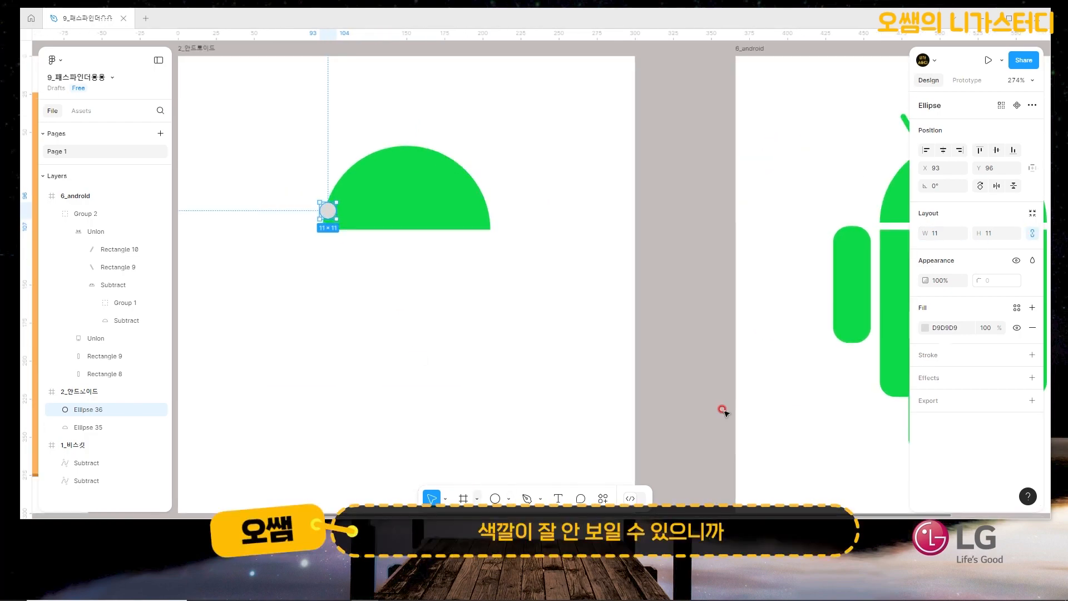
left_click(921, 327)
left_click(879, 261)
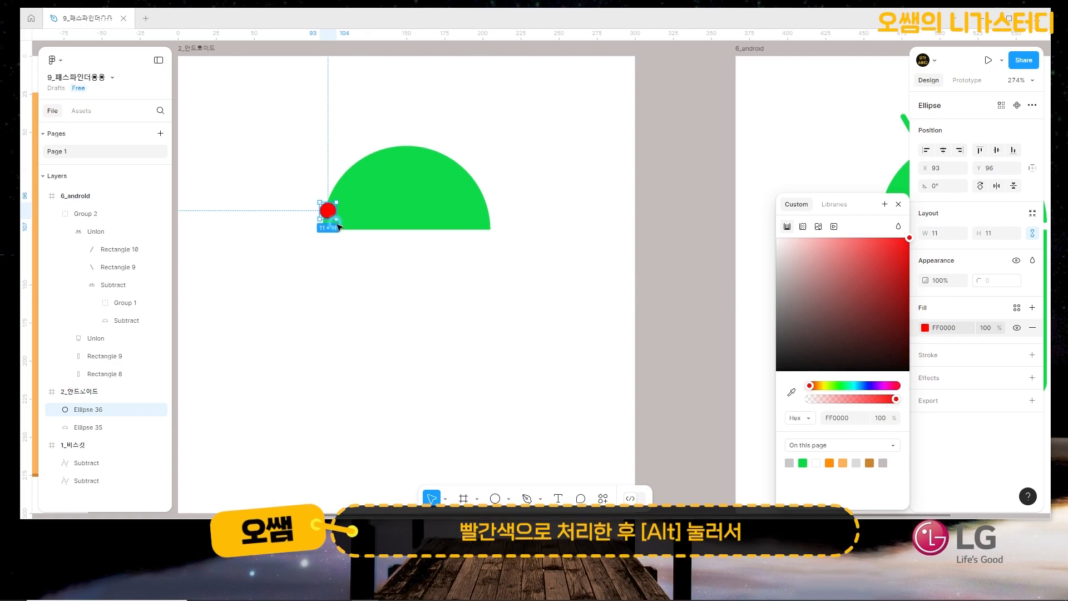
key("Escape")
key("Escape")
Place the red eye on the head at X 126, Y 79 and duplicate it level with the first at X 167
left_click_drag(327, 210, 432, 192)
scroll(444, 257, "down", 3)
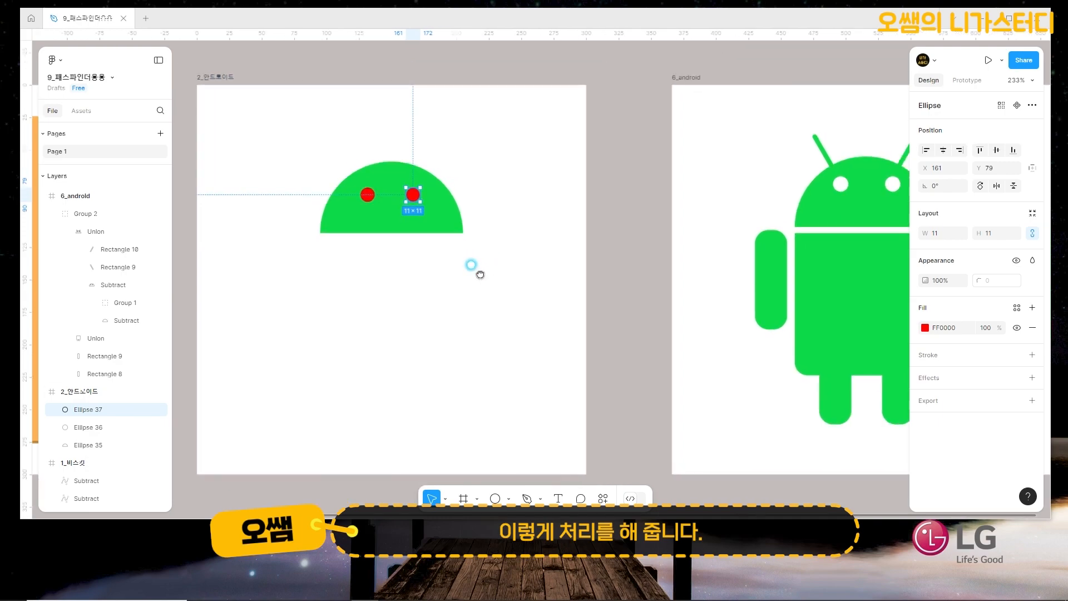
left_click(345, 194)
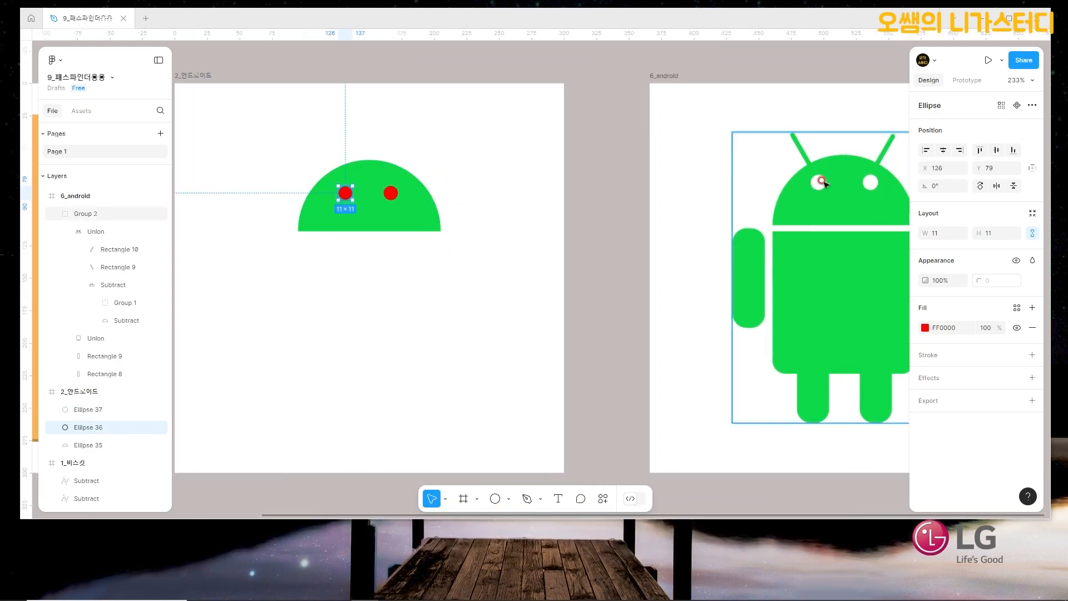
left_click(393, 193)
key("Right")
key("Right")
key("Right")
key("Right")
key("Right")
key("Right")
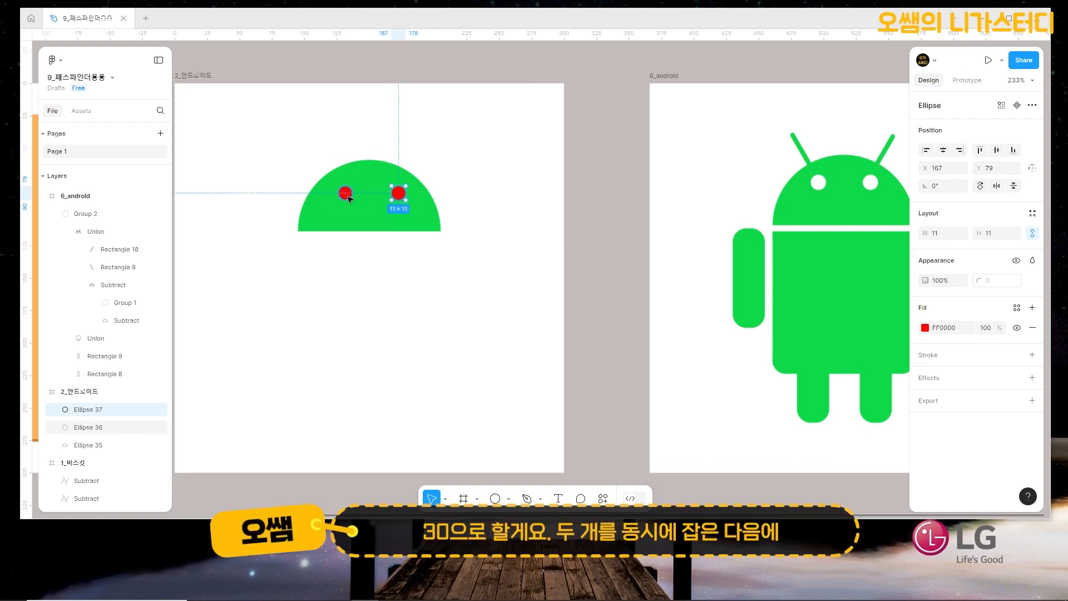
Move both red eyes together slightly upward and centre them horizontally on the green half circle
left_click(346, 195, "shift")
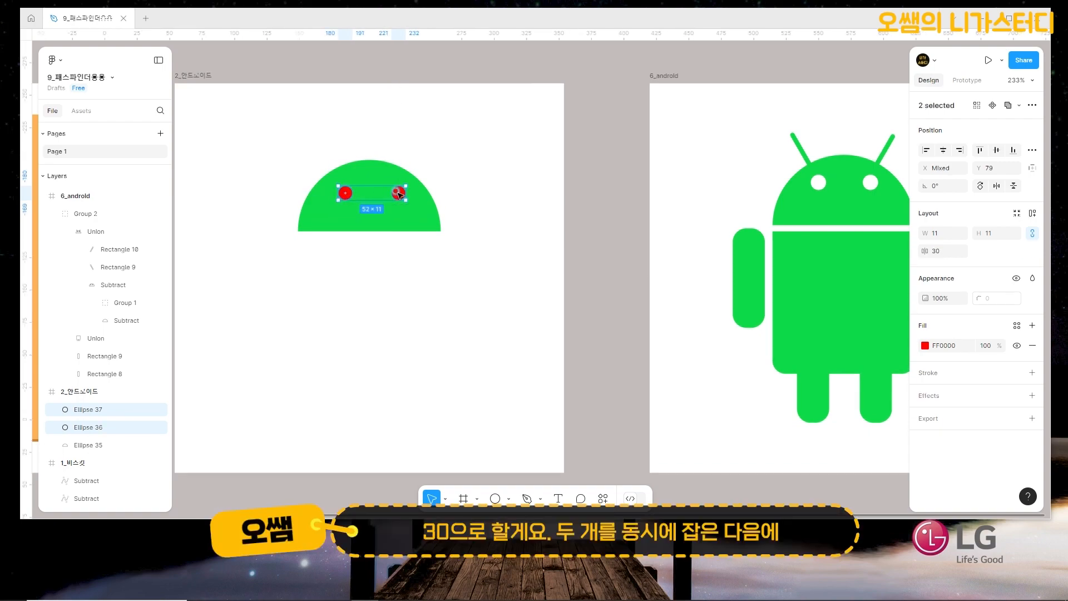
left_click_drag(397, 194, 394, 193)
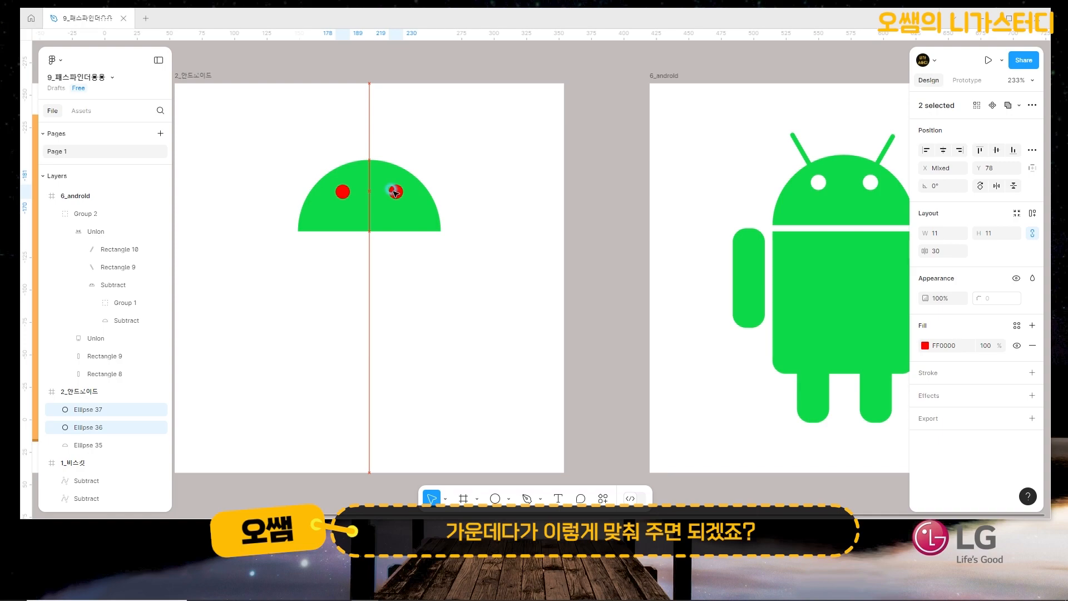
left_click(470, 264)
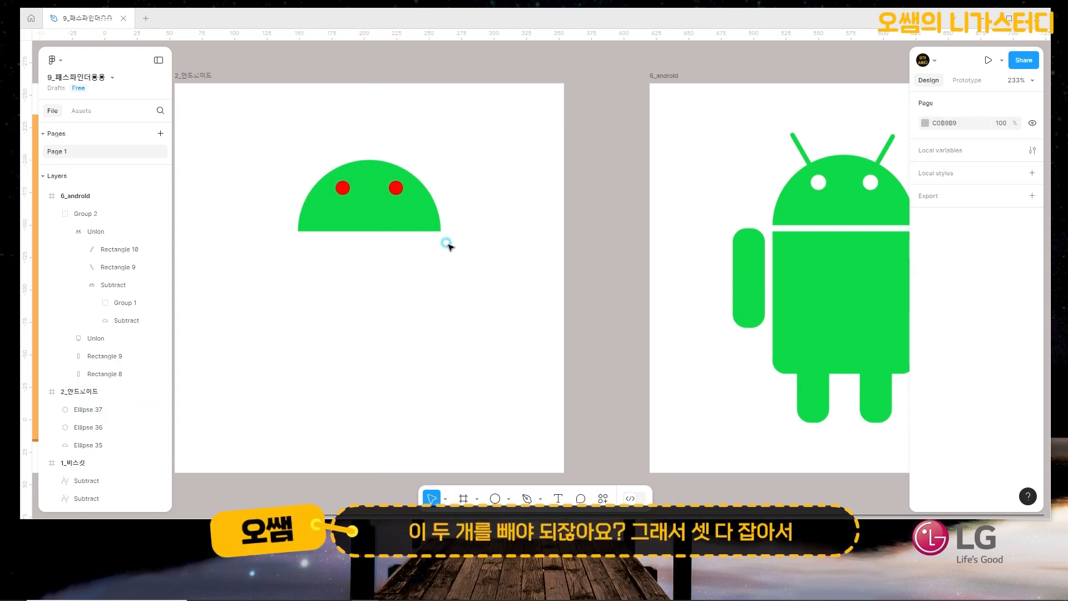
Subtract the two red eyes from the green half circle and flatten the result into one vector path
left_click_drag(306, 172, 279, 159)
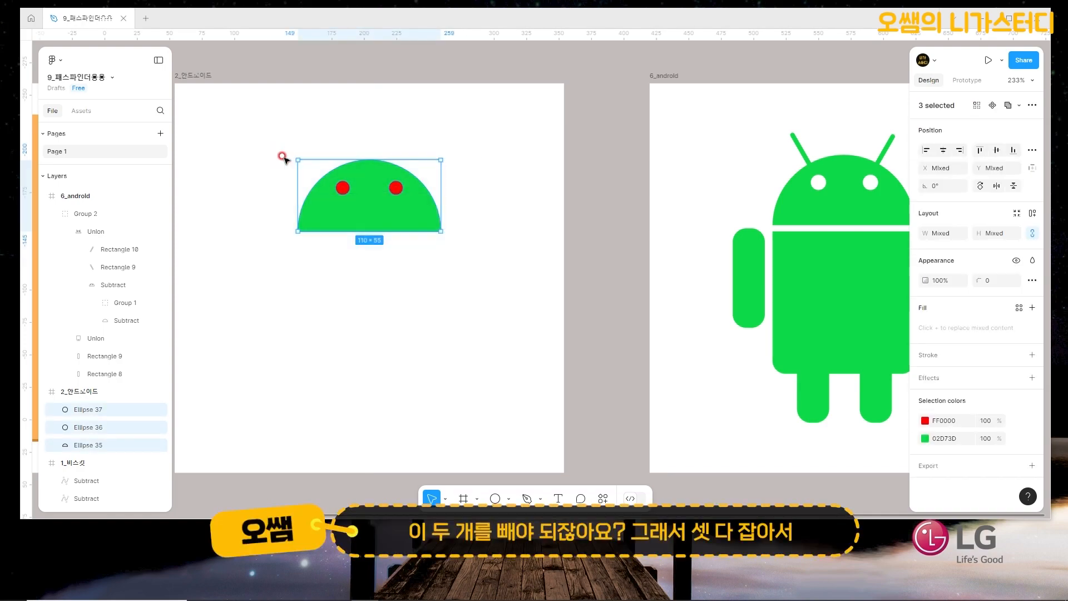
left_click(1018, 107)
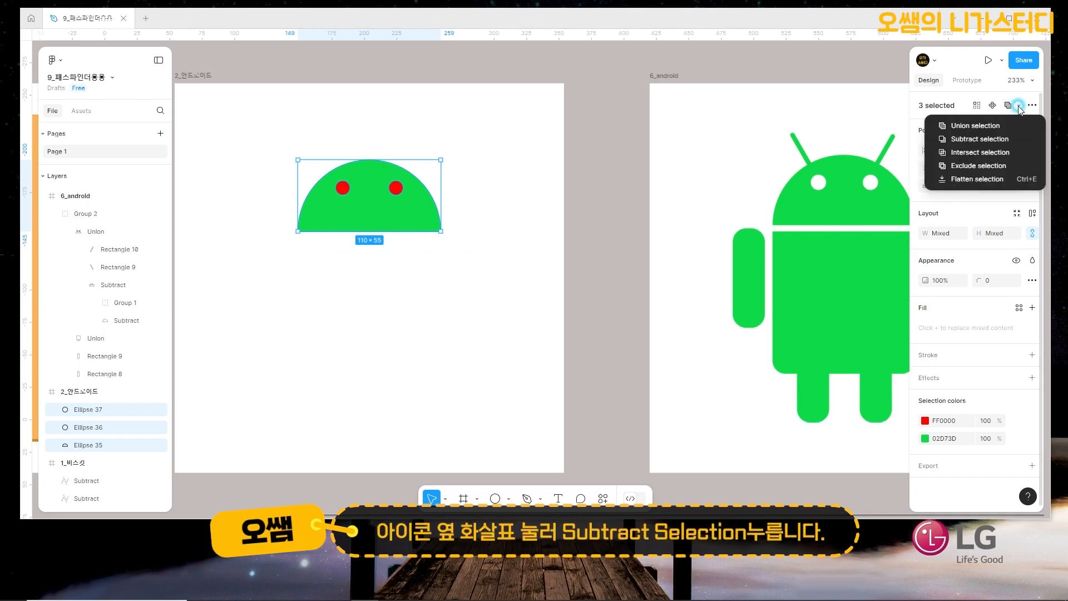
left_click(979, 139)
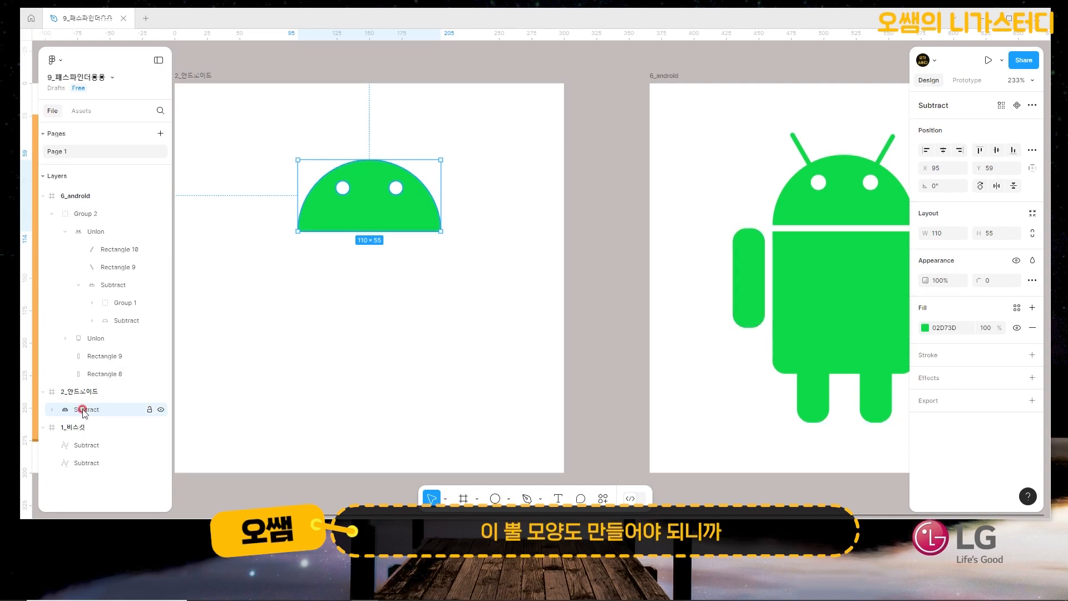
left_click(1033, 106)
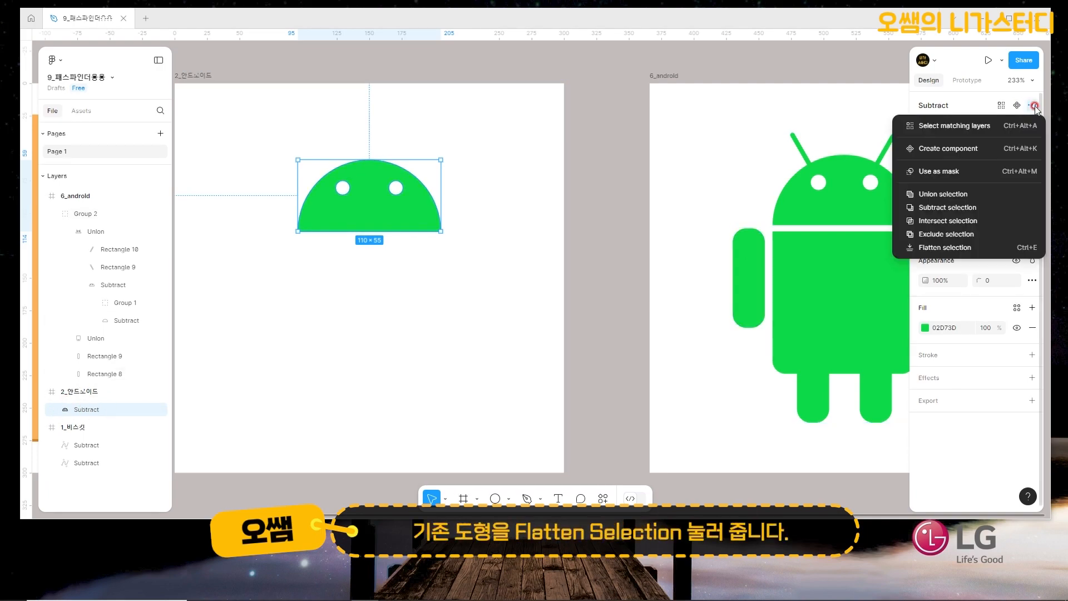
left_click(953, 248)
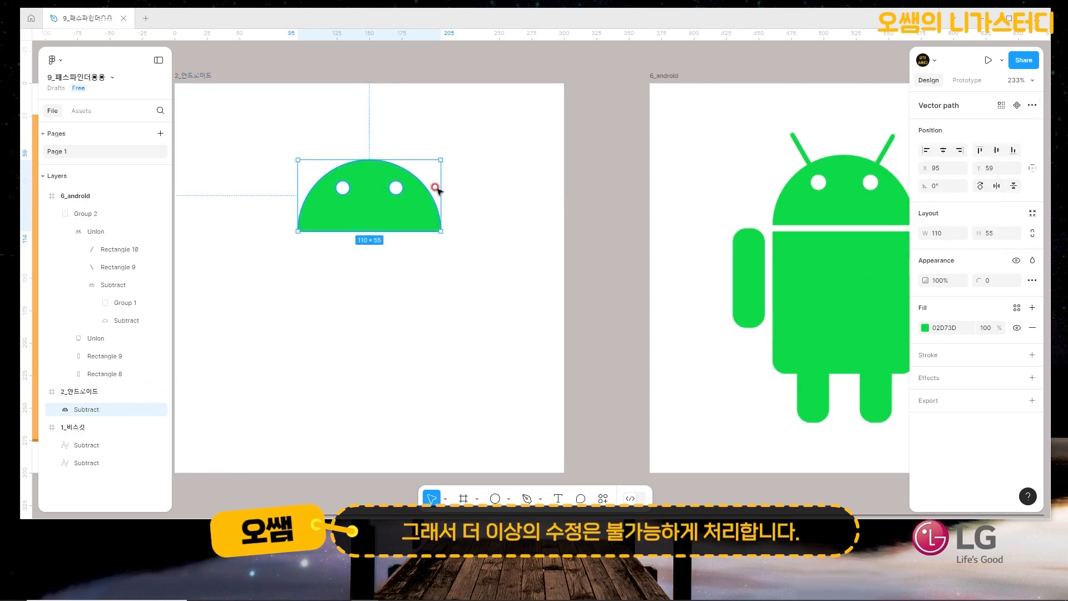
left_click(491, 192)
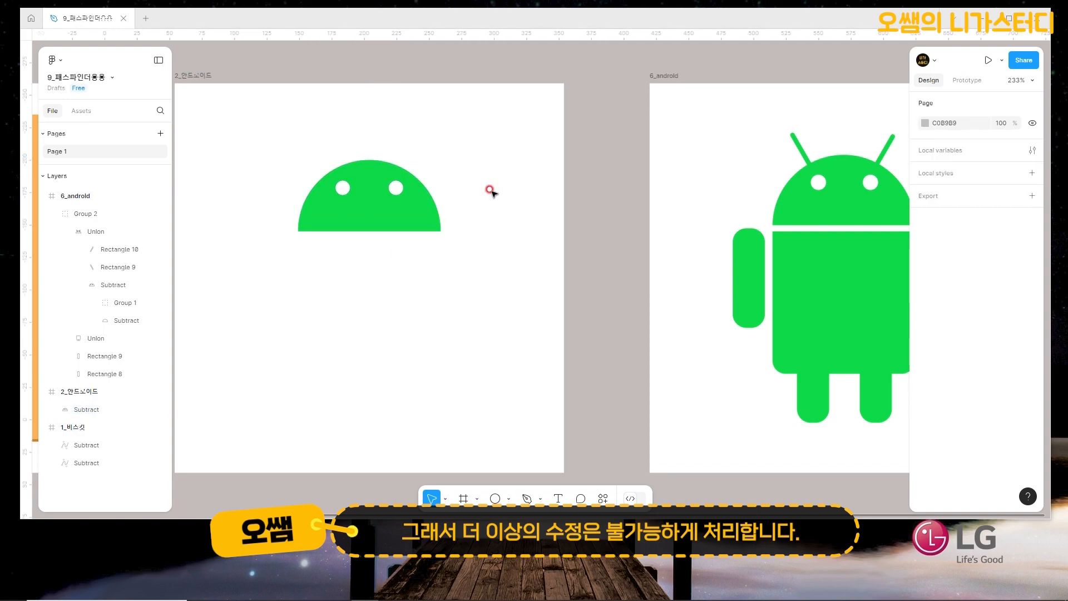
Draw a thin vertical rectangle beside the head for the antenna and set its size to 3 × 30
left_click(509, 498)
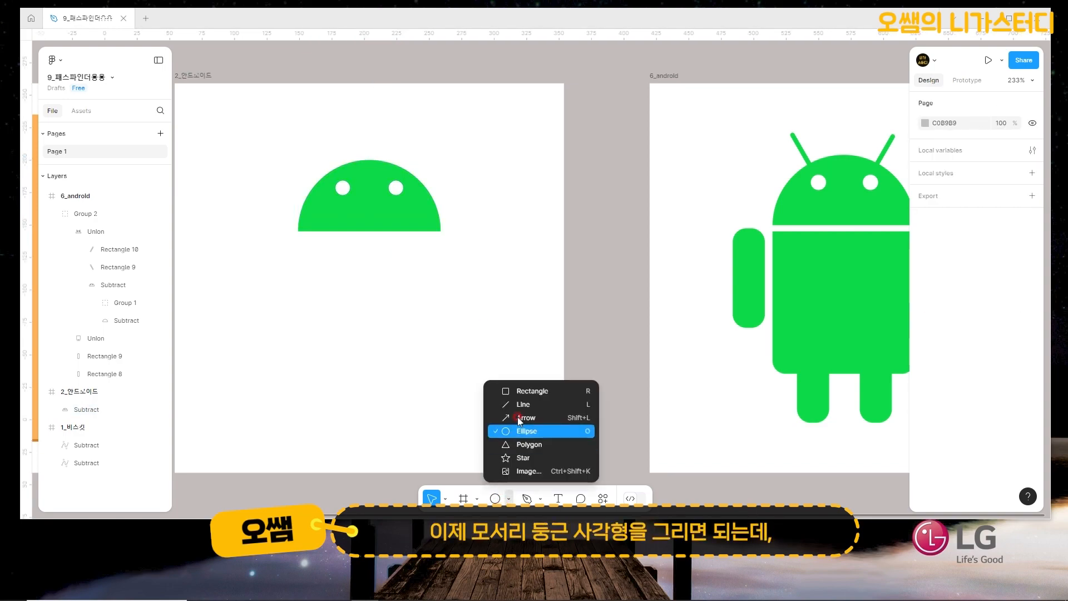
left_click(521, 390)
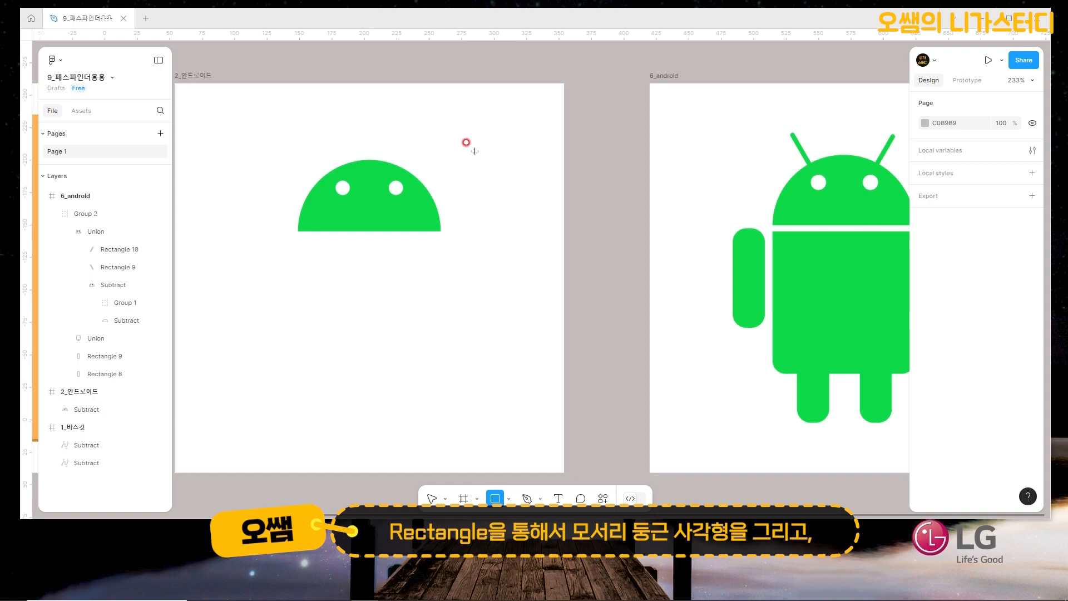
left_click_drag(474, 150, 479, 195)
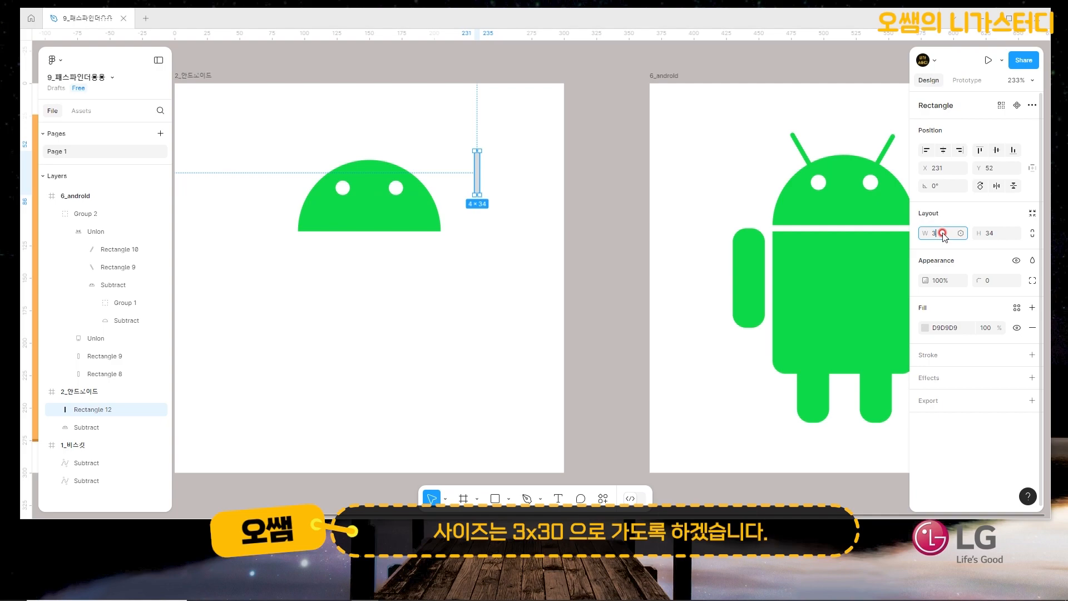
key("Tab")
type("3")
key("Return")
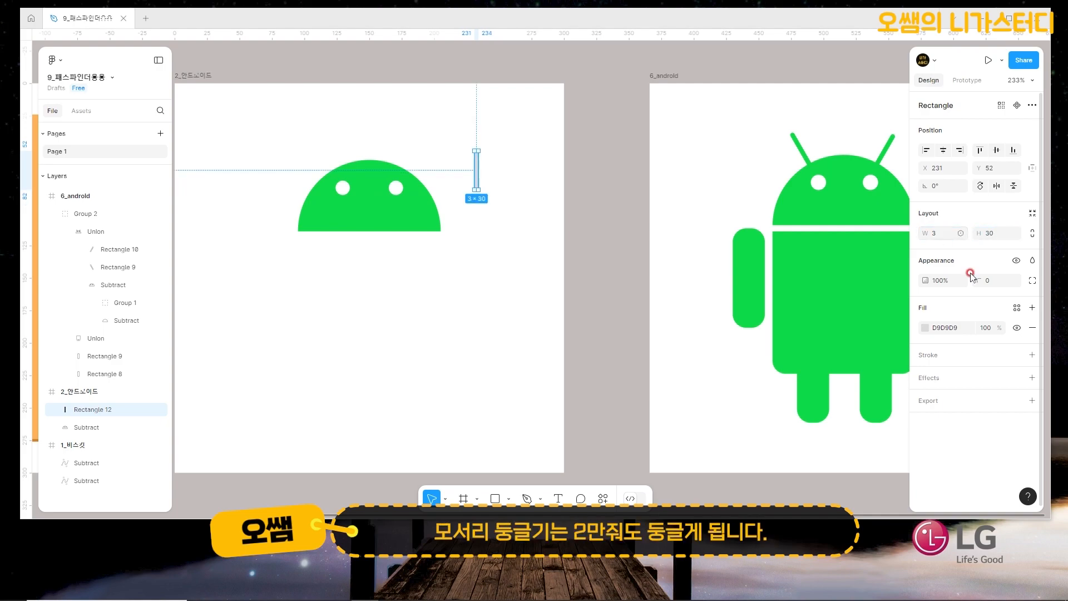
Give the antenna rectangle a corner radius of 2 and the green 02D73D fill
left_click(993, 281)
key("Return")
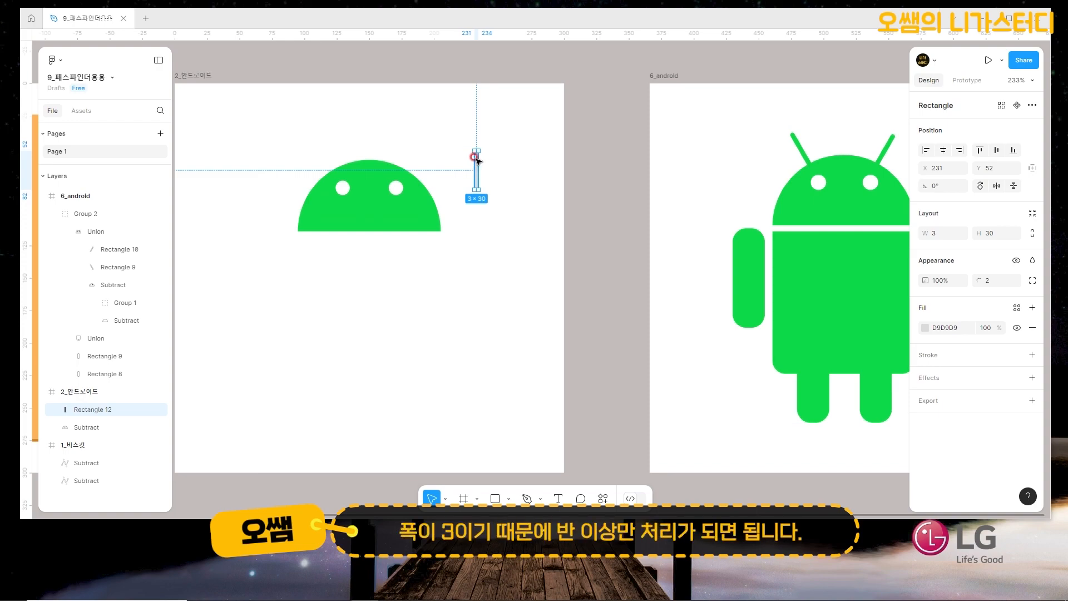
left_click(925, 329)
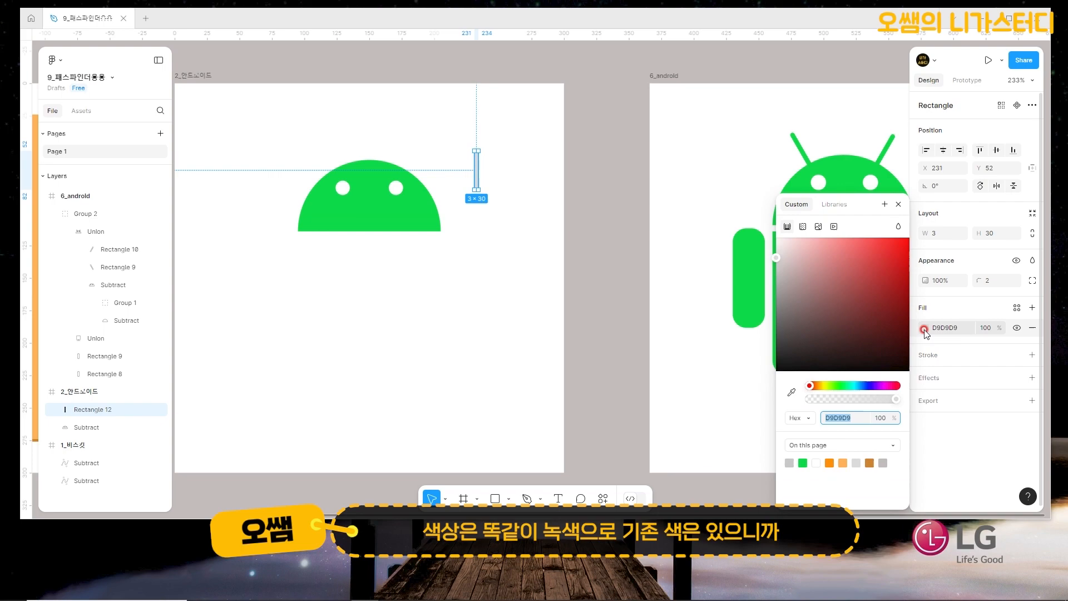
left_click(803, 461)
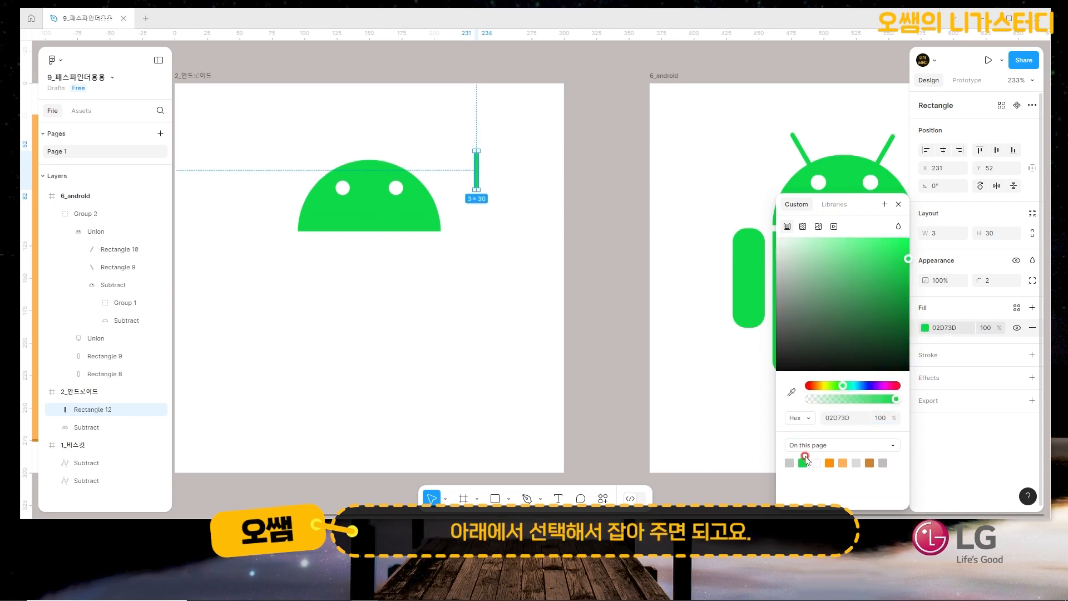
left_click(606, 193)
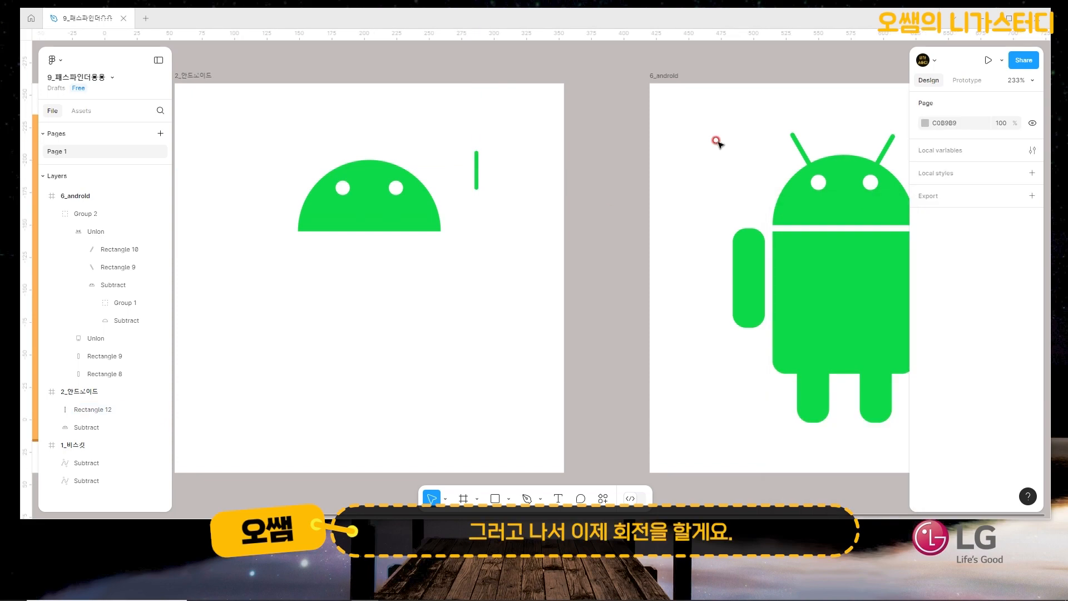
Rotate the green antenna rectangle to 30°
left_click(471, 170)
left_click(944, 186)
type("30")
key("Return")
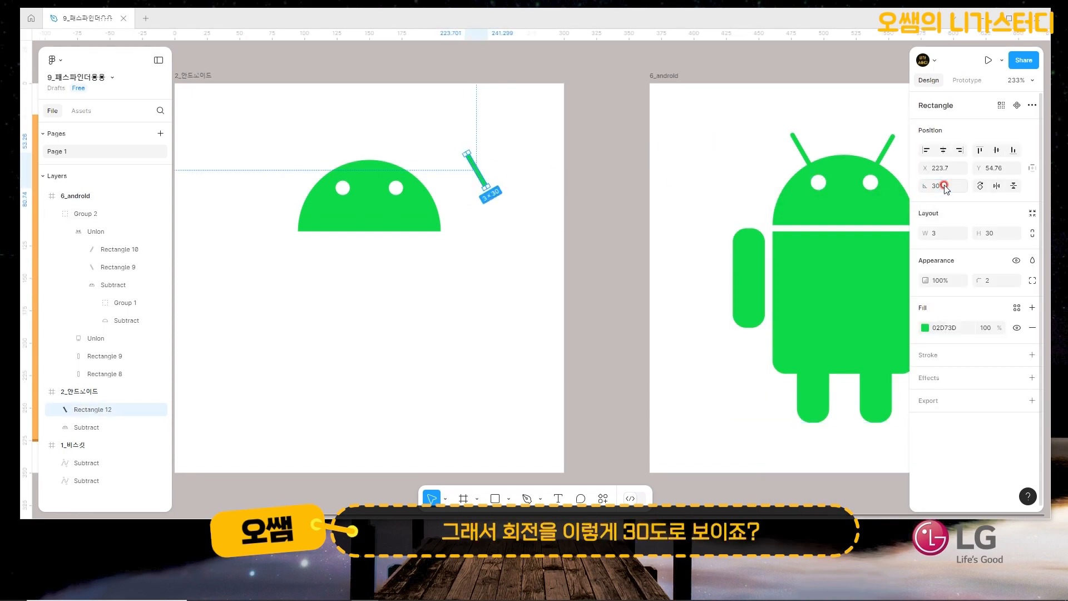
Place the green antenna on the upper-left edge of the head and duplicate it a short distance to its right
left_click(472, 166)
left_click_drag(481, 178, 328, 163)
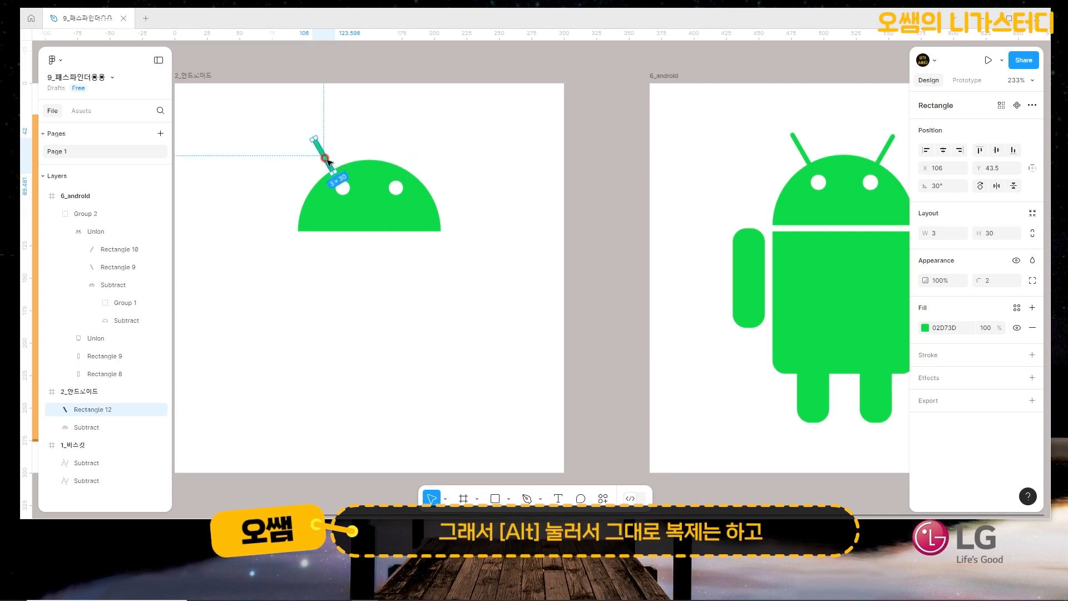
left_click_drag(329, 161, 351, 157)
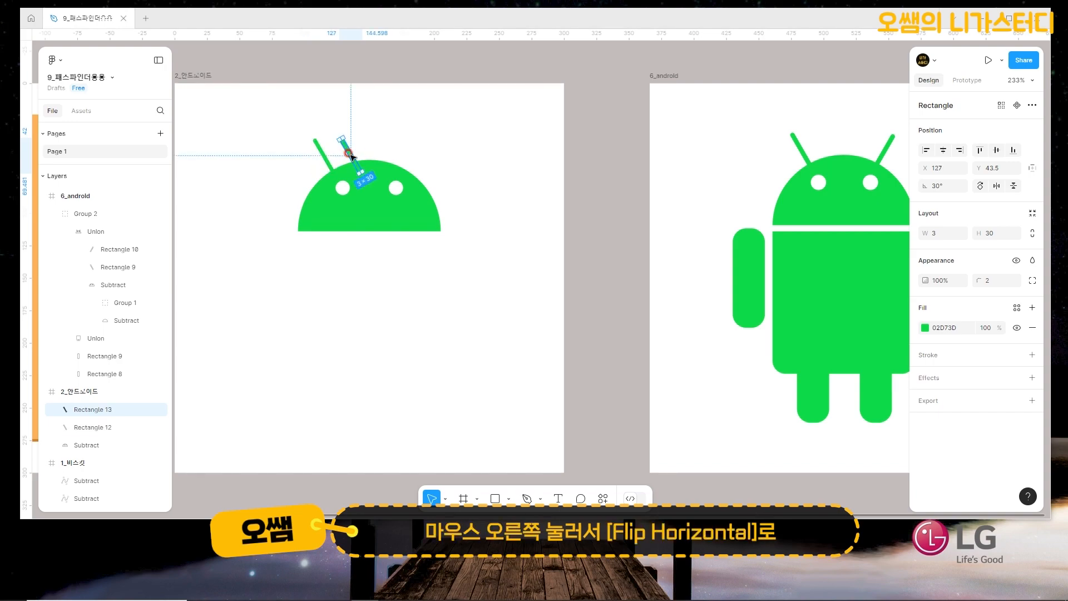
Flip the copied antenna horizontally and move it to the upper-right edge of the head
right_click(351, 157)
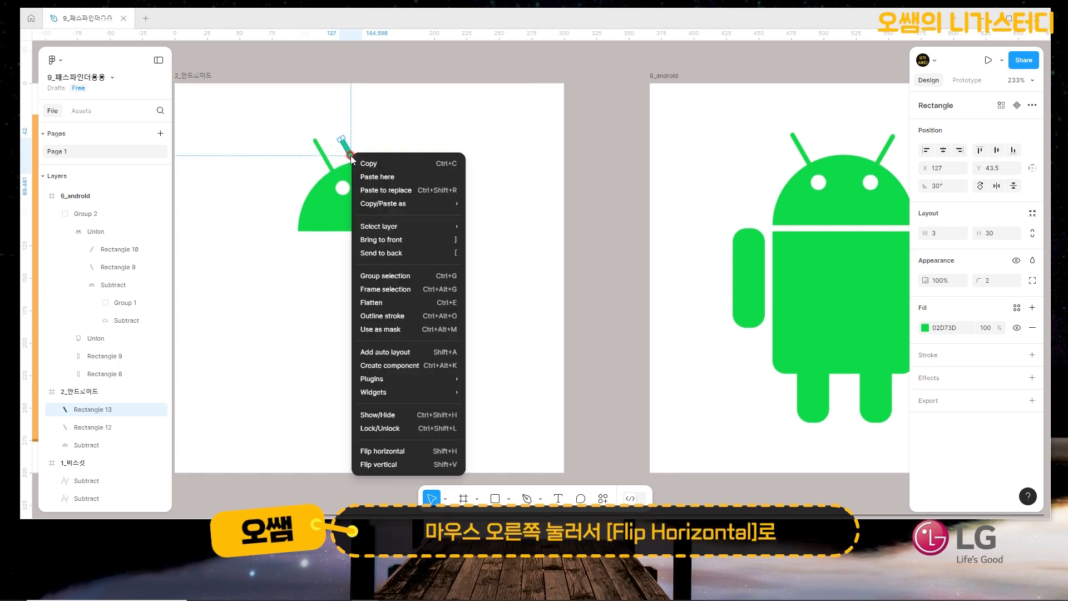
left_click(405, 451)
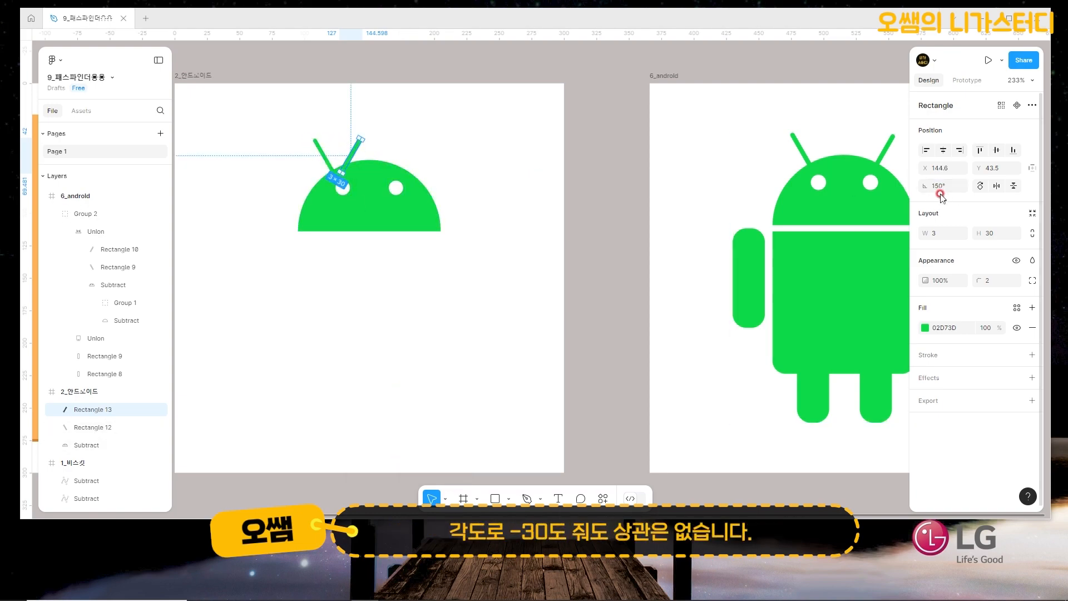
left_click_drag(360, 161, 414, 158)
Select both antennas and centre them together horizontally over the head
left_click(320, 151, "shift")
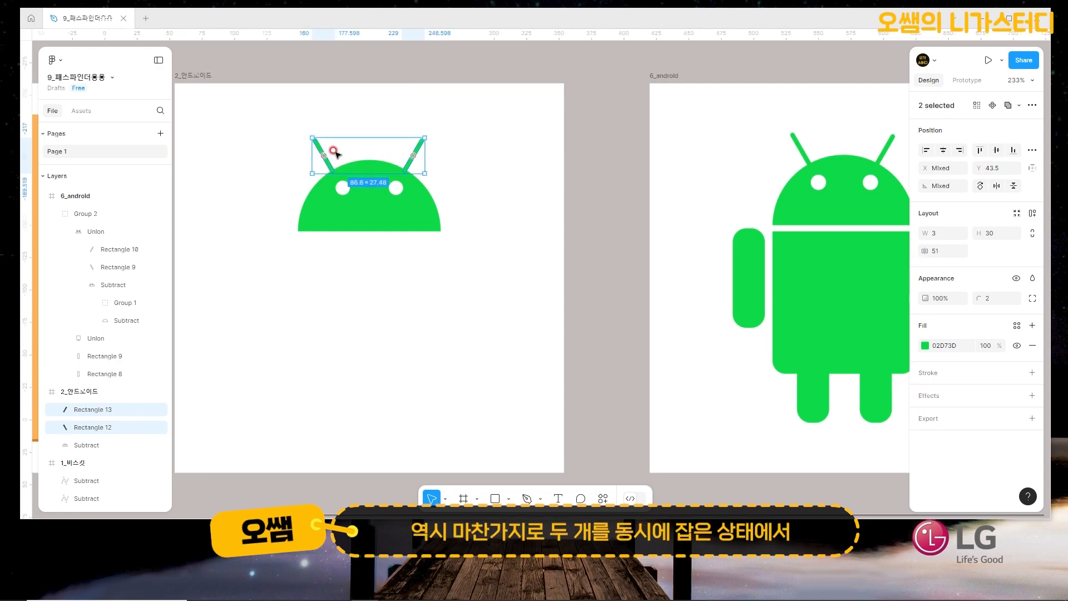
left_click_drag(411, 165, 417, 165)
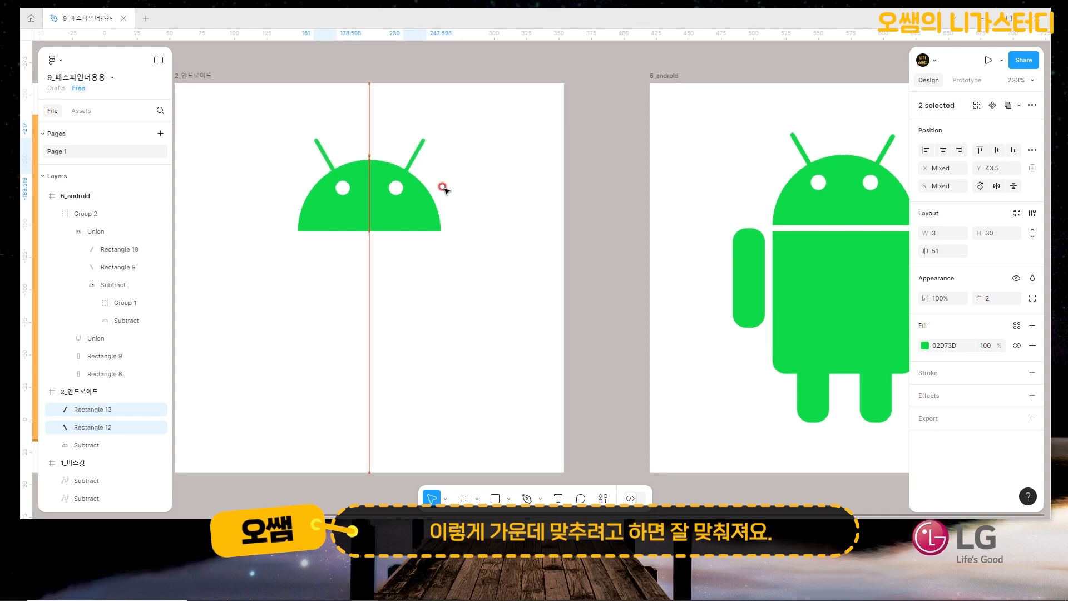
left_click(470, 266)
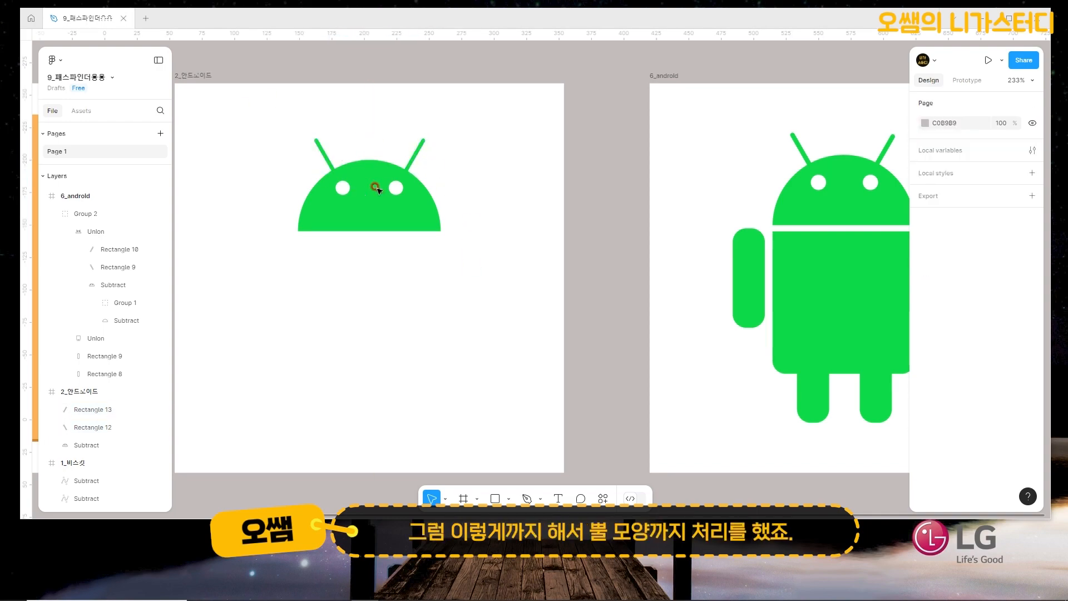
Unite the head and both antennas with a Union selection and flatten the result into one vector path
left_click_drag(501, 288, 287, 144)
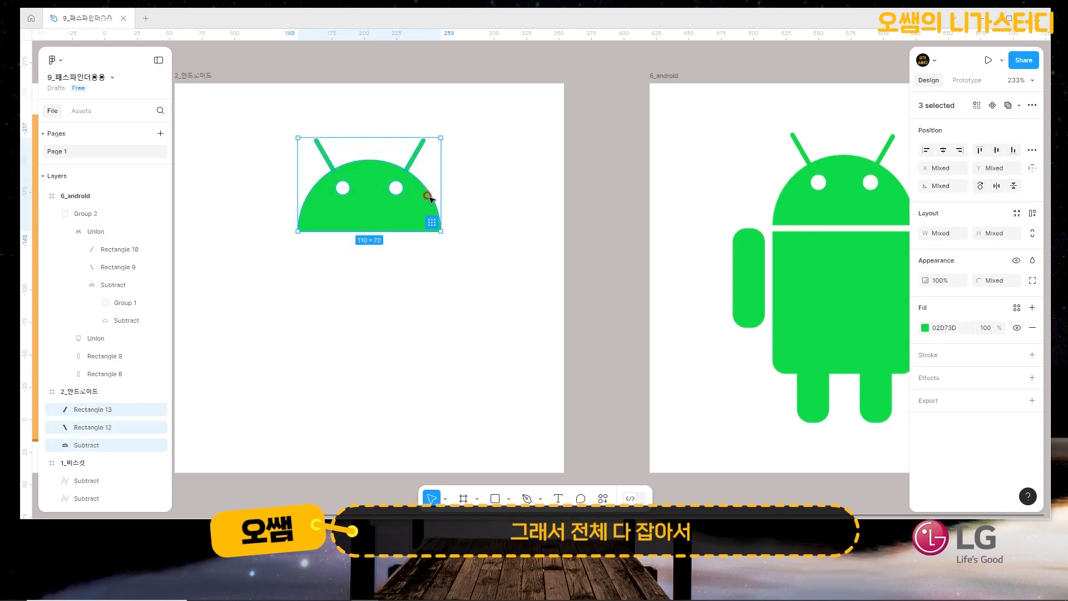
left_click(1019, 106)
key("ctrl+z")
left_click(1019, 106)
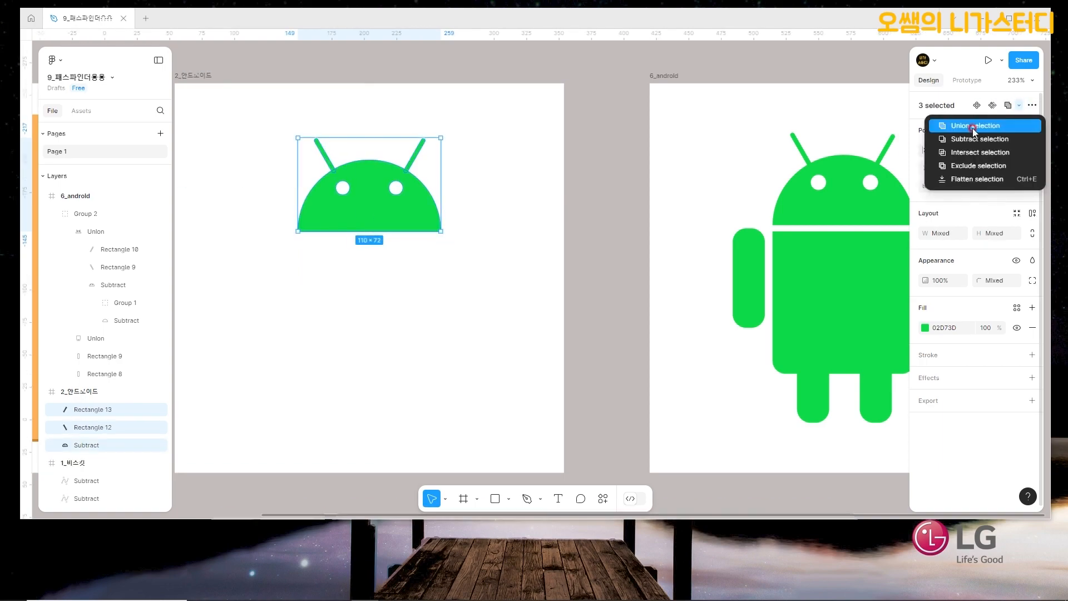
left_click(972, 128)
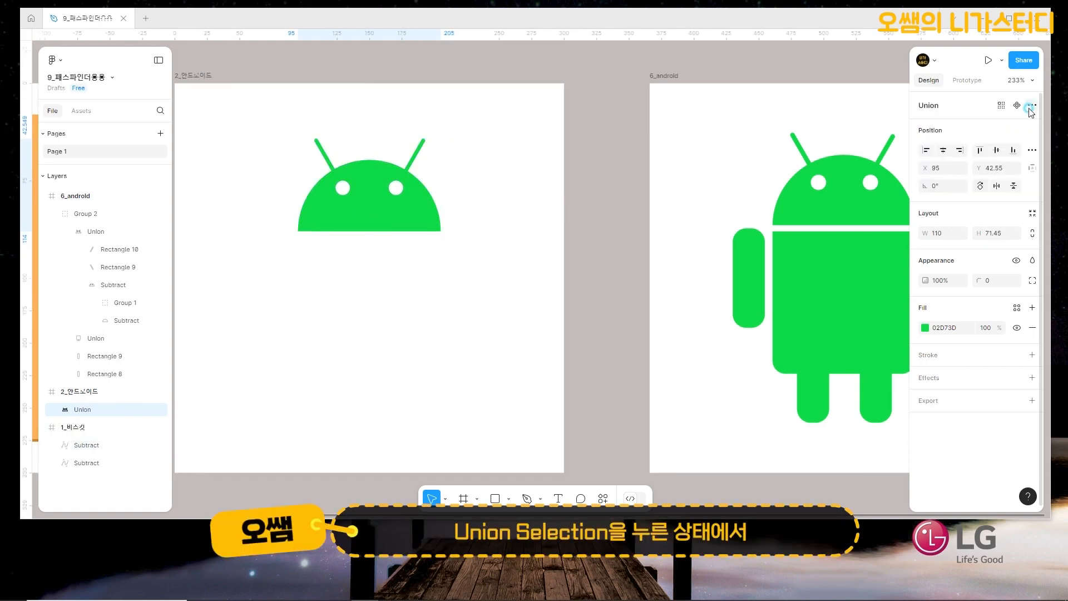
left_click(1030, 112)
left_click(953, 254)
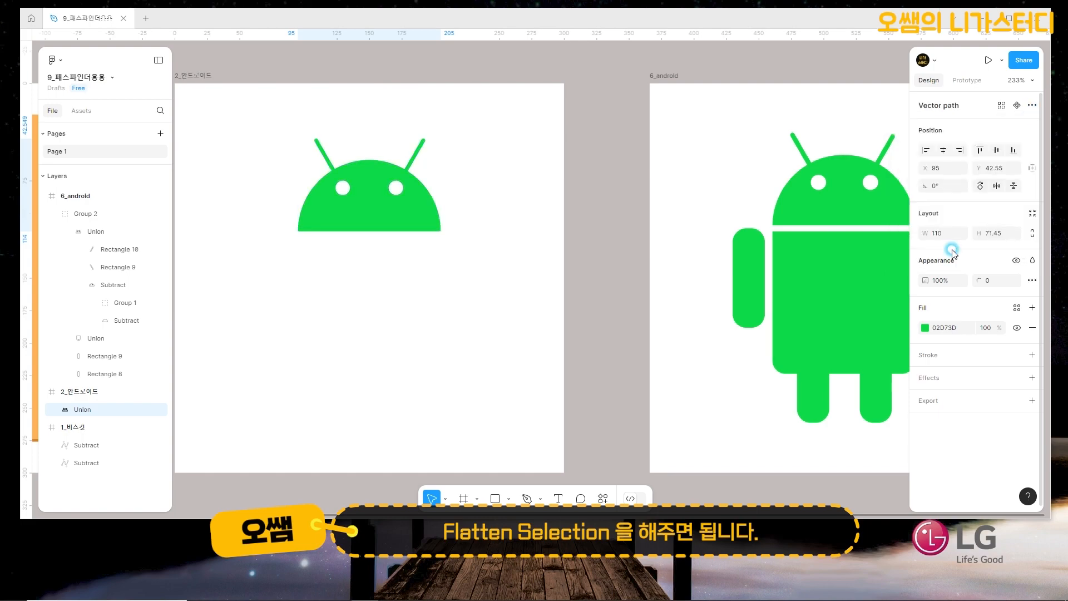
Rename the flattened head layer as 머리
left_click(80, 410)
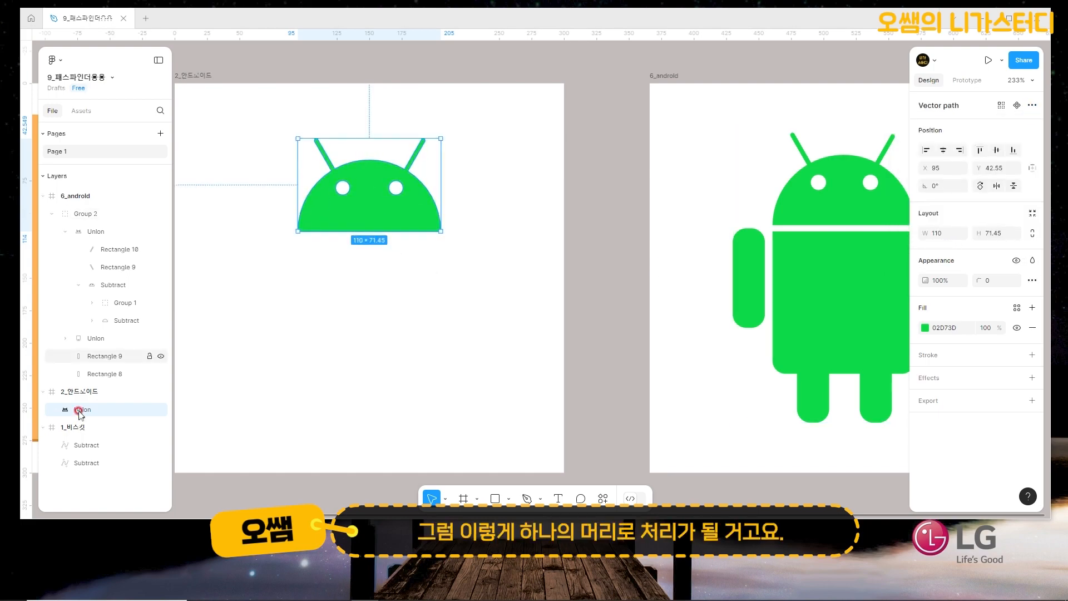
double_click(81, 410)
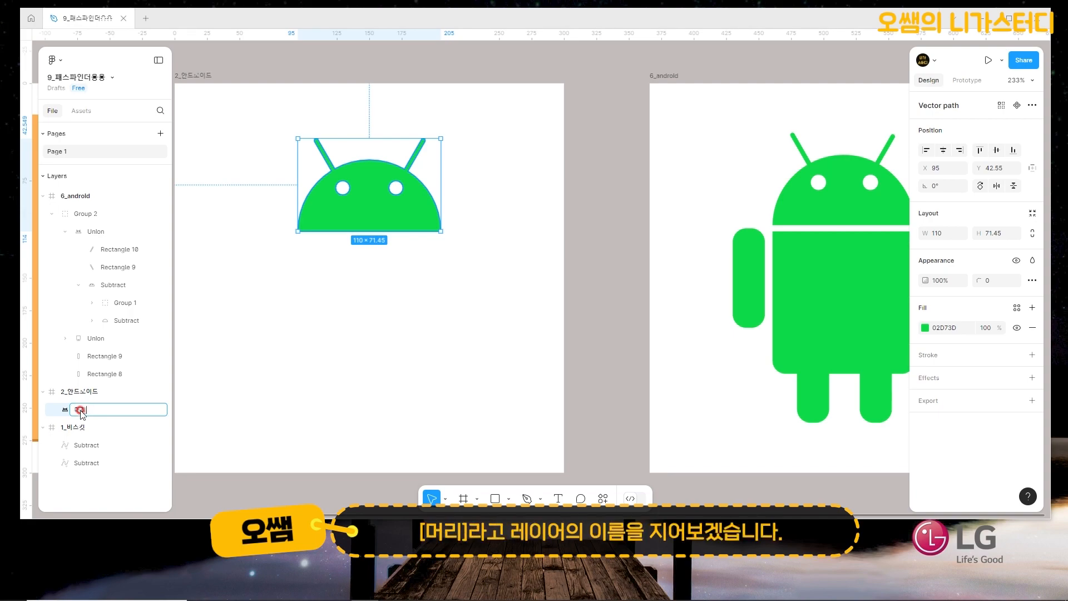
type("머리")
left_click(101, 417)
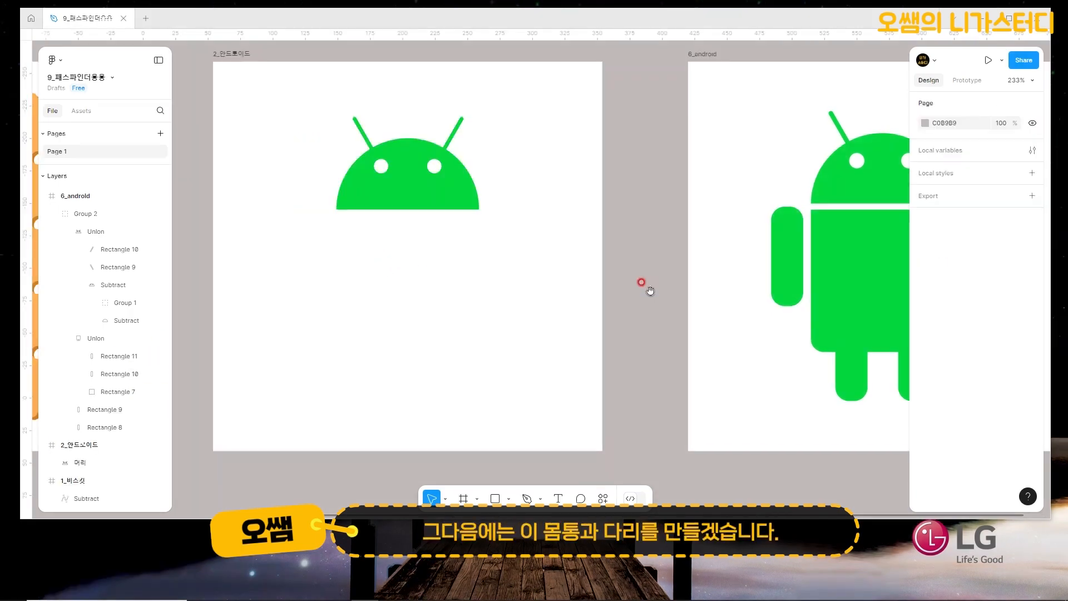
Add a default 100 × 100 rectangle over the lower part of the head in the 2_안드로이드 frame for the body
scroll(628, 286, "right", 5)
left_click(734, 275)
left_click(589, 335)
scroll(619, 277, "left", 8)
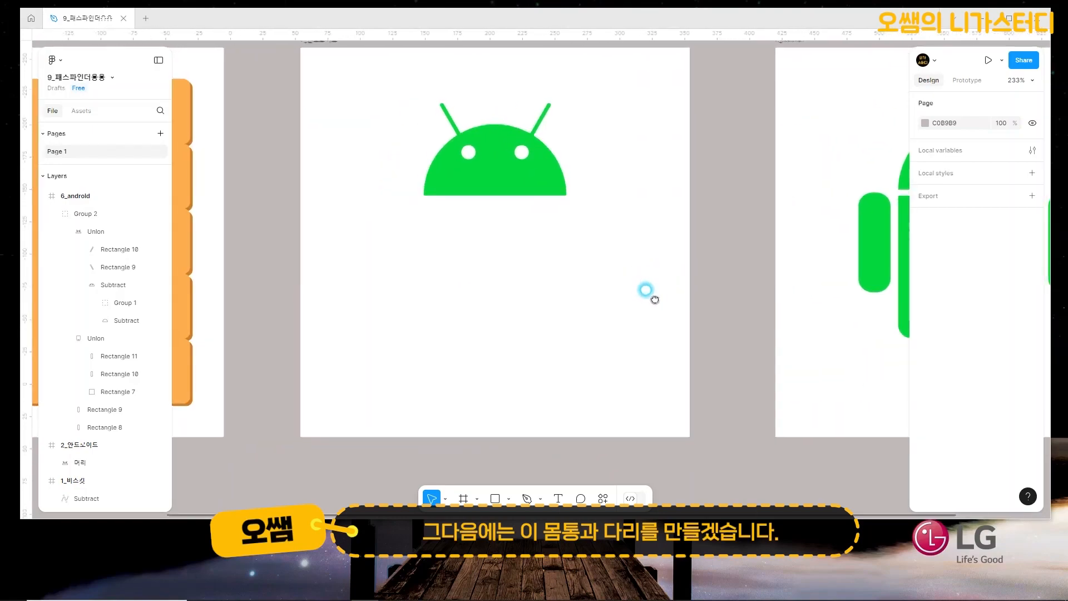
left_click(495, 499)
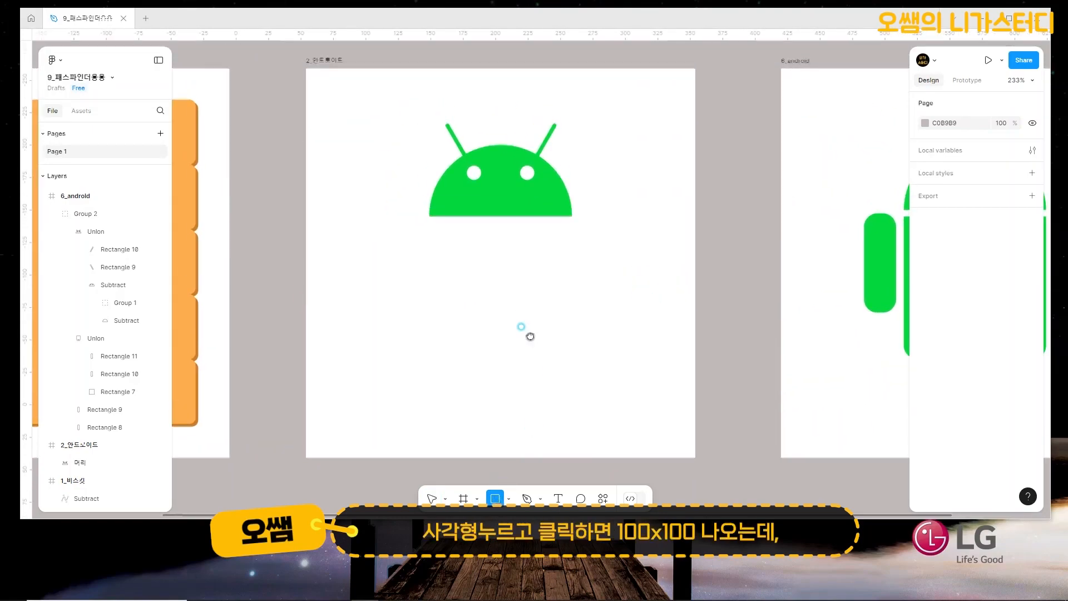
scroll(520, 328, "down", 3)
left_click(432, 216)
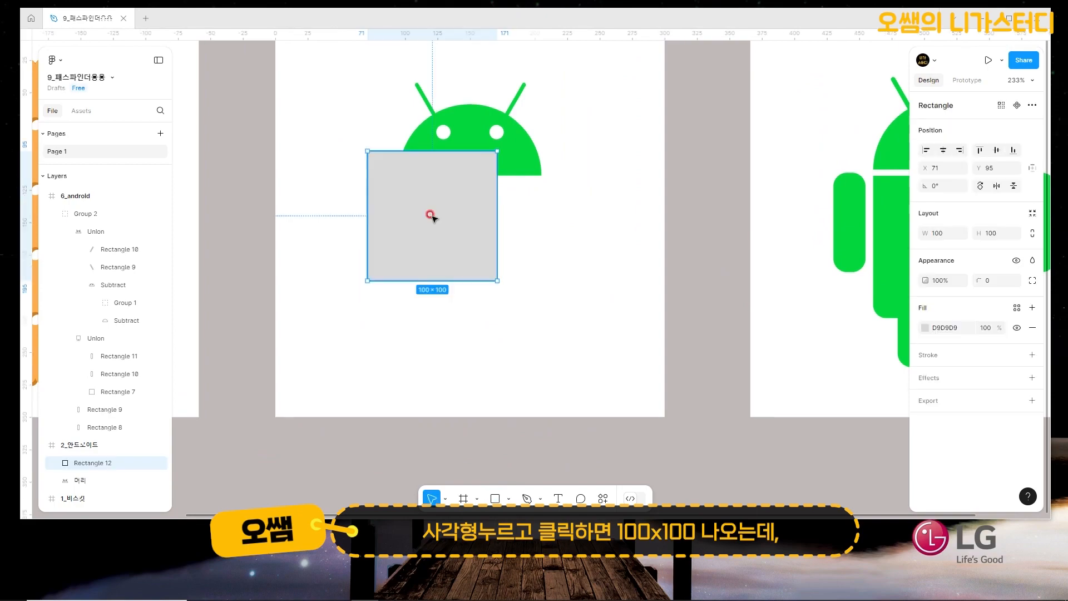
Set the body rectangle to 110 × 110 with locked proportions and align it under the head with a gap of 5
left_click(940, 233)
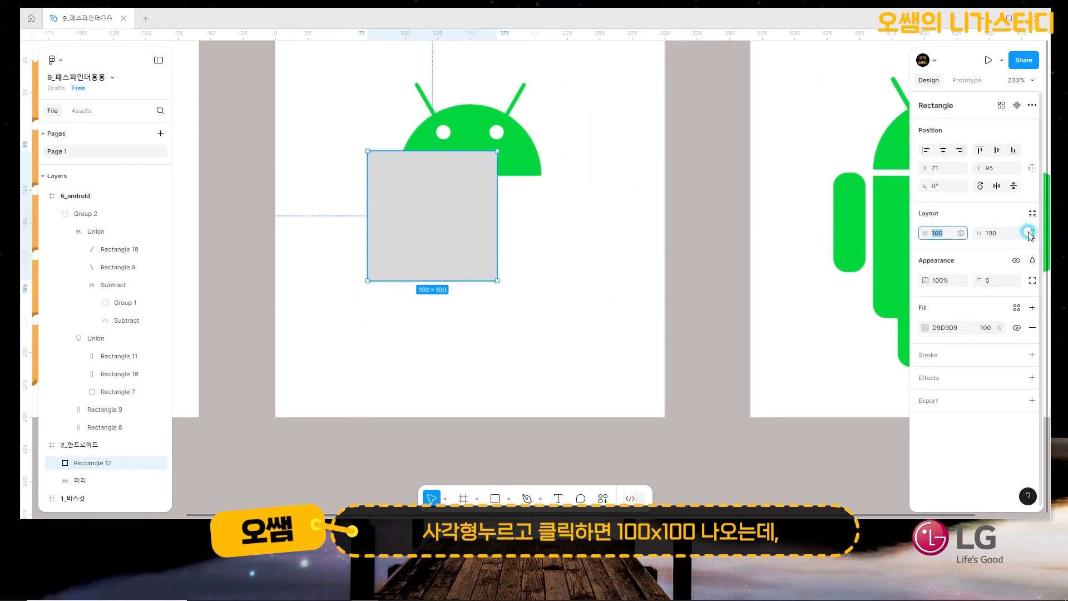
left_click(1031, 233)
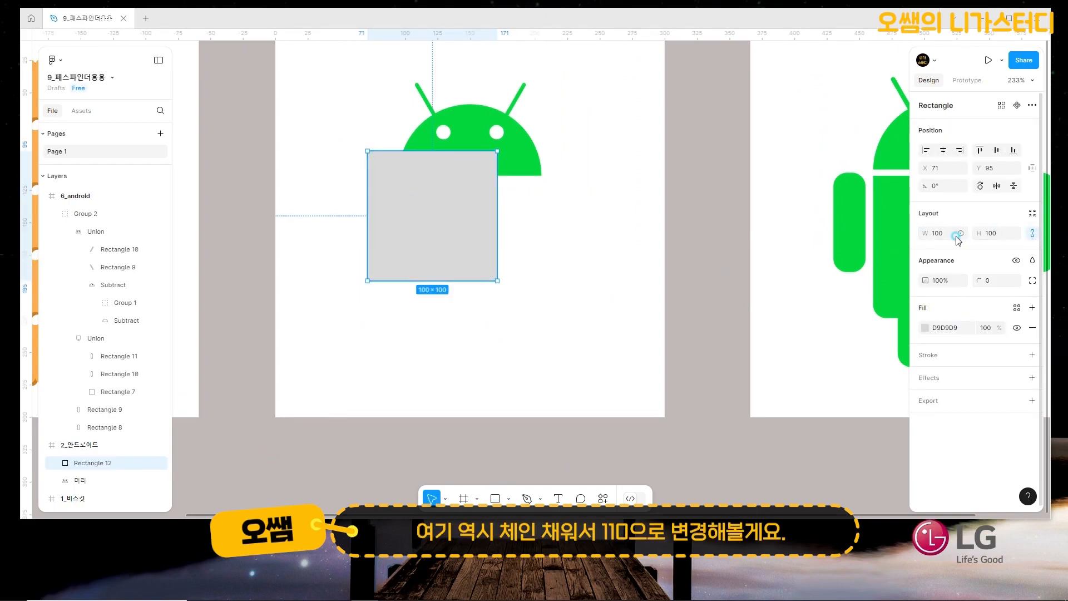
left_click(955, 234)
left_click(945, 233)
type("110")
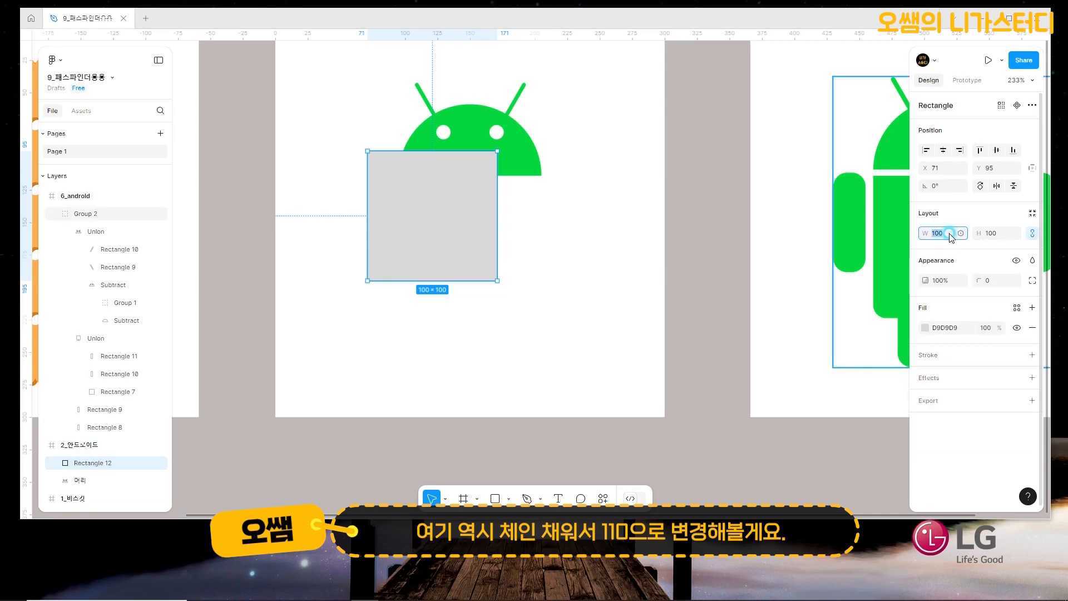
key("Return")
left_click_drag(421, 201, 454, 236)
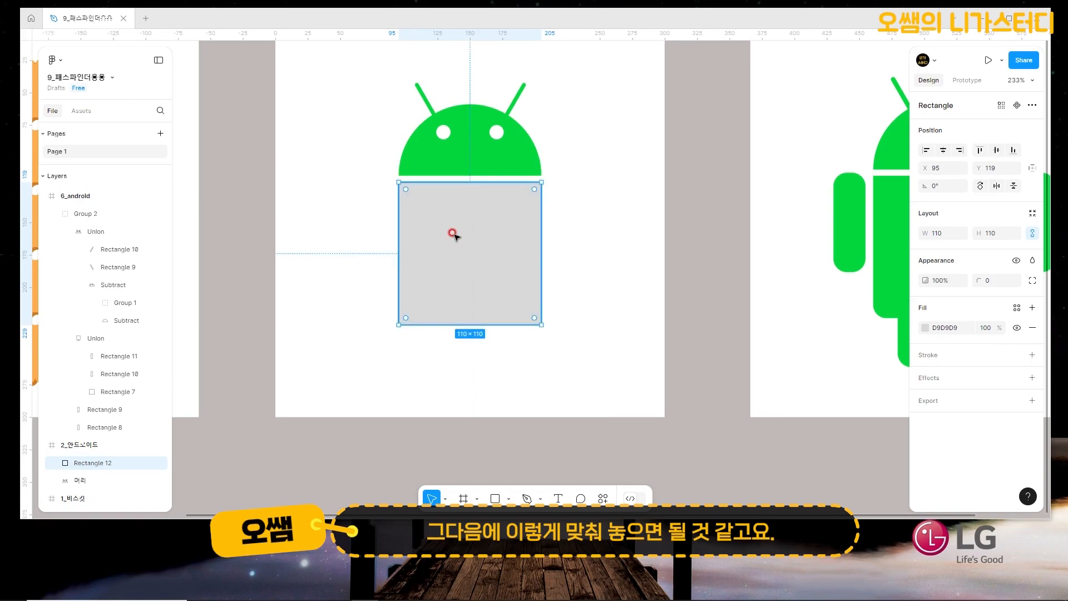
key("alt")
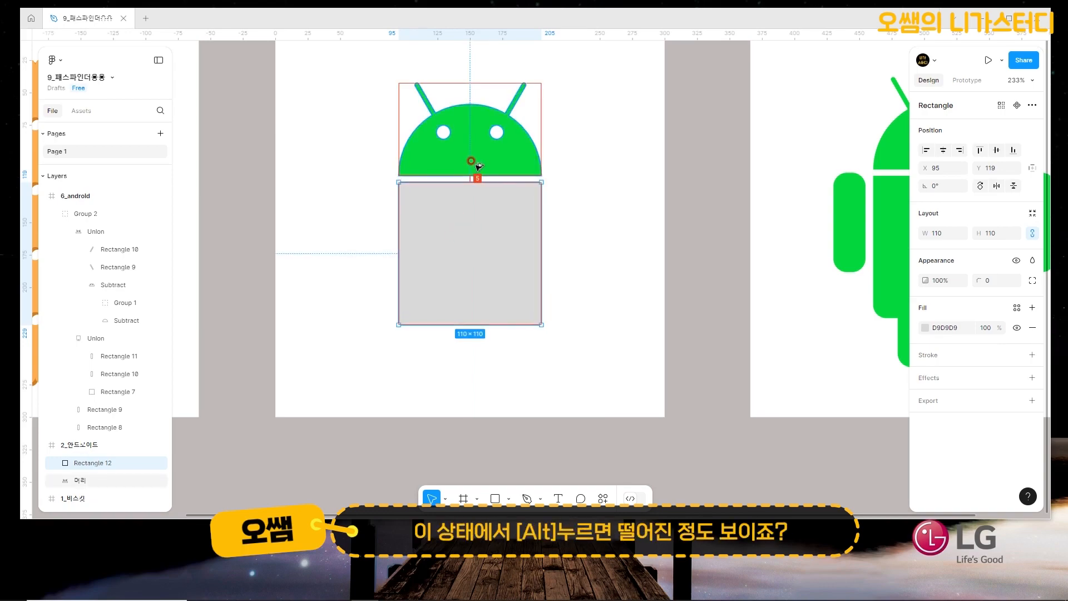
Round only the two bottom corners of the body rectangle with a radius of 10
left_click(1030, 280)
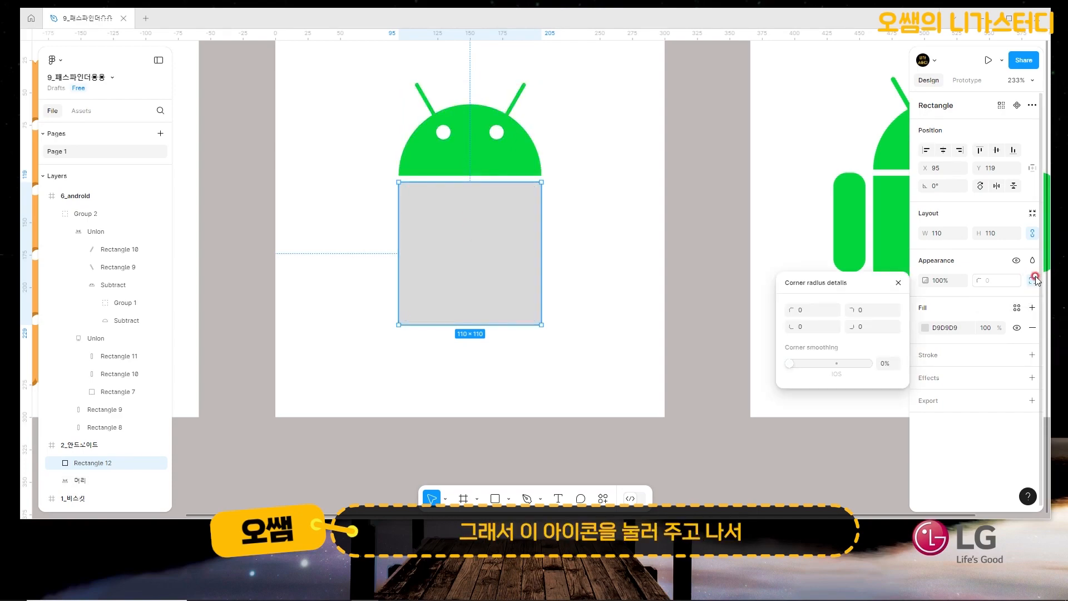
left_click(812, 327)
type("10")
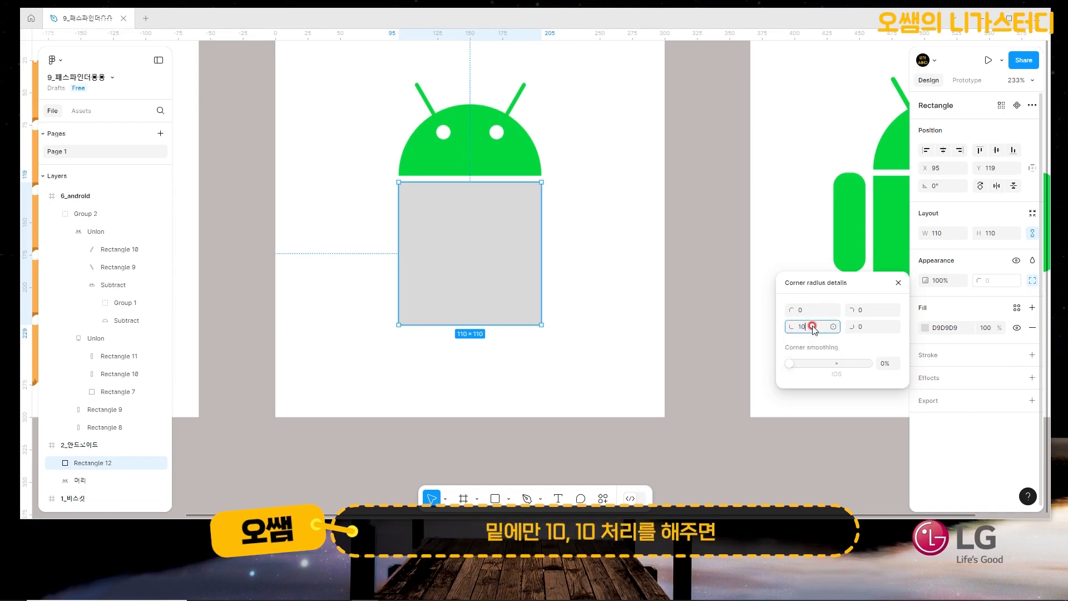
key("Tab")
type("10")
key("Return")
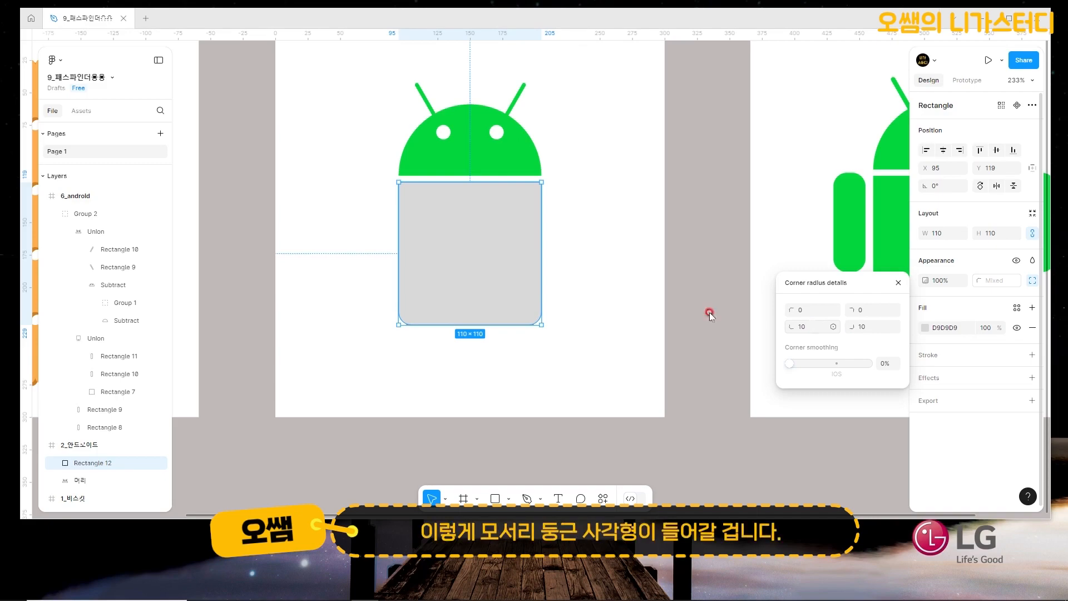
Fill the body rectangle with the page's green 02D73D
left_click(926, 328)
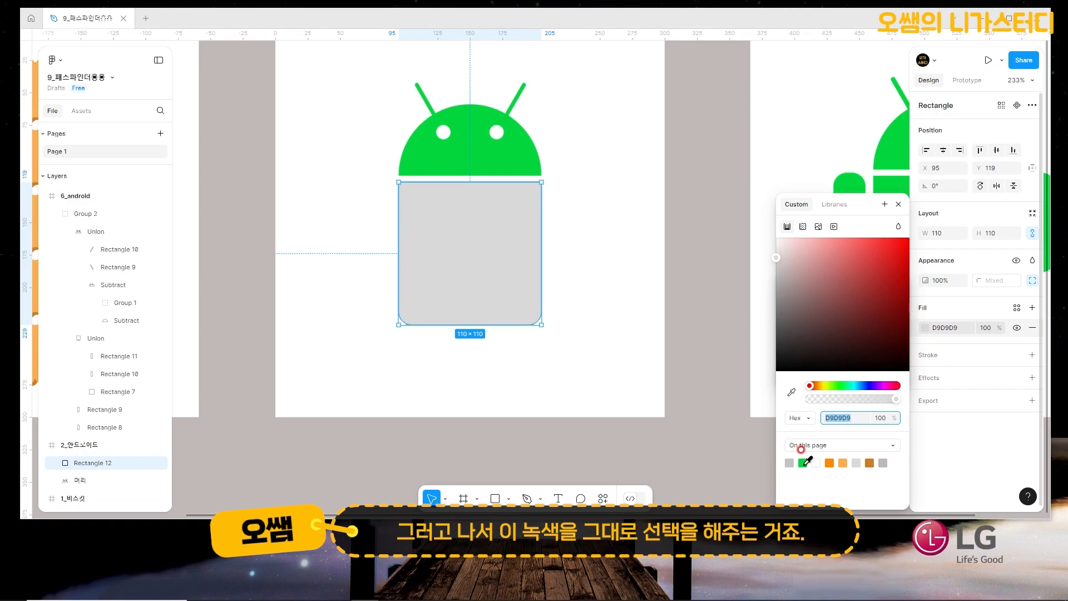
left_click(802, 462)
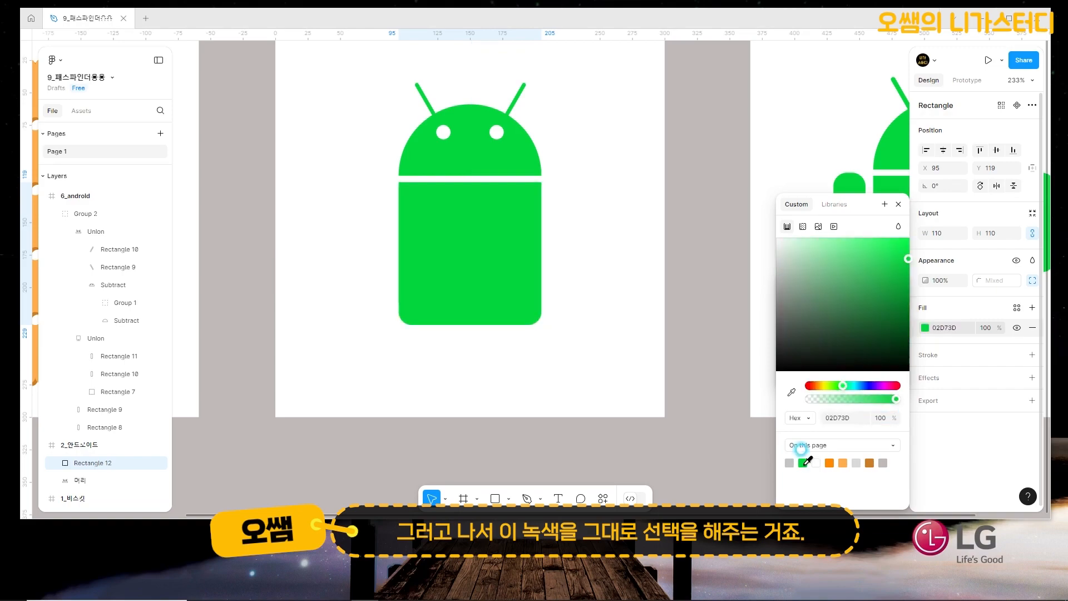
left_click(900, 205)
left_click(604, 204)
Add a rectangle beside the body for the arm and set its size to 24 × 76
scroll(710, 229, "right", 5)
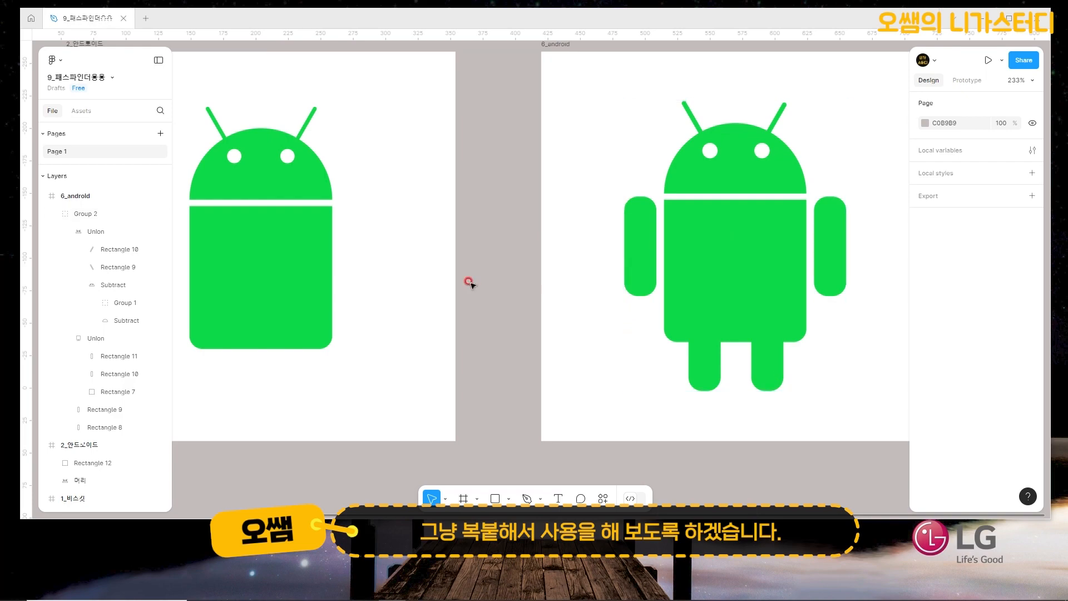
left_click_drag(558, 243, 602, 257)
left_click(494, 498)
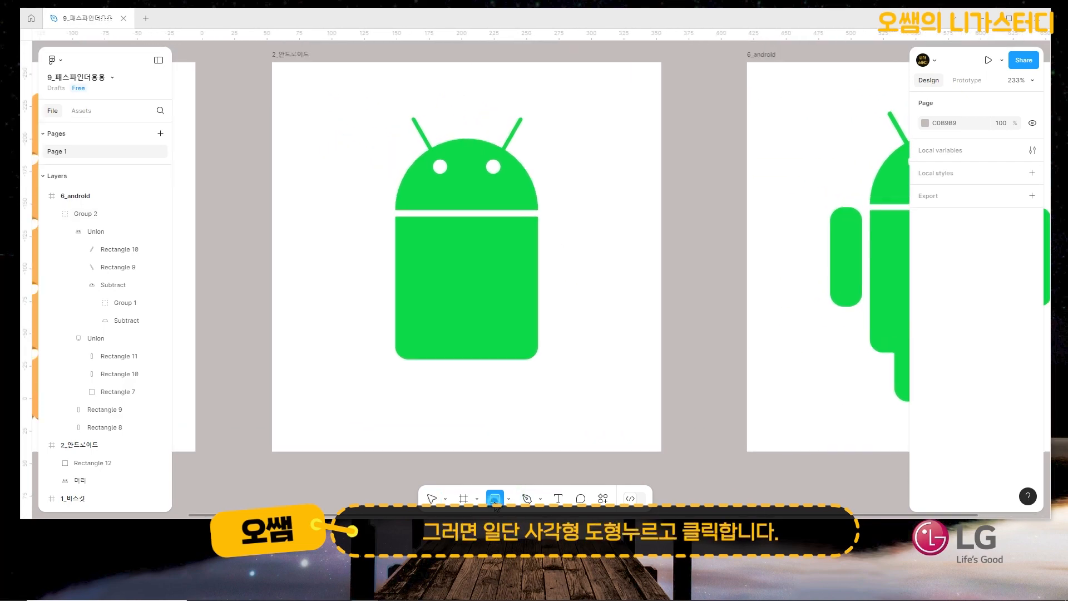
left_click(592, 244)
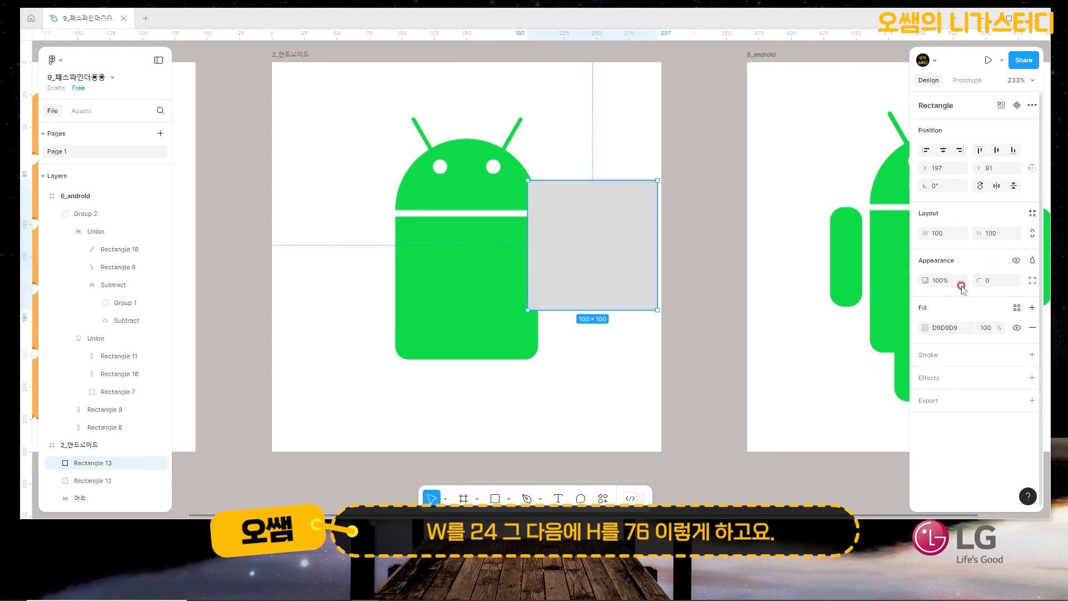
left_click(943, 234)
key("Tab")
type("76")
key("Return")
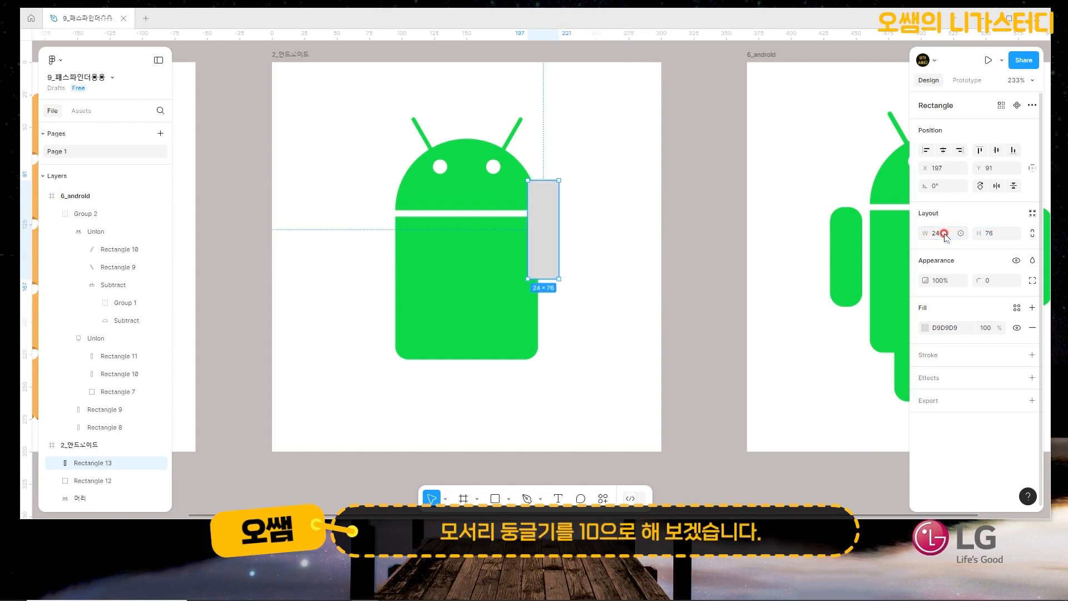
Give the arm rectangle a corner radius of 10
left_click(988, 281)
type("10")
key("Return")
Place the arm to the left of the body with a gap of 5, raised 5 above the body's top edge
left_click_drag(543, 204, 400, 239)
key("alt")
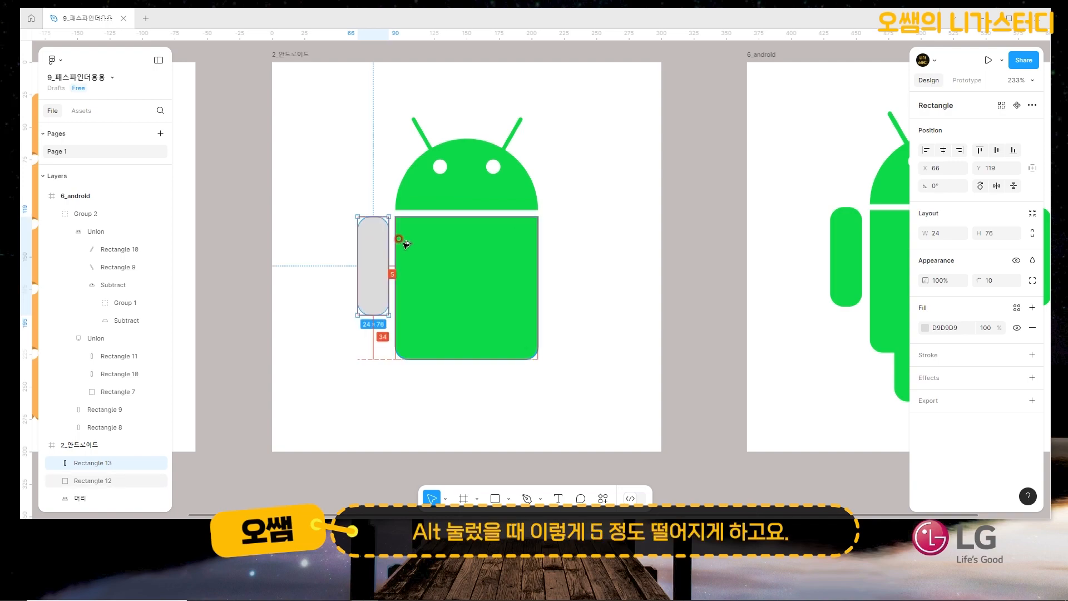
left_click(373, 249)
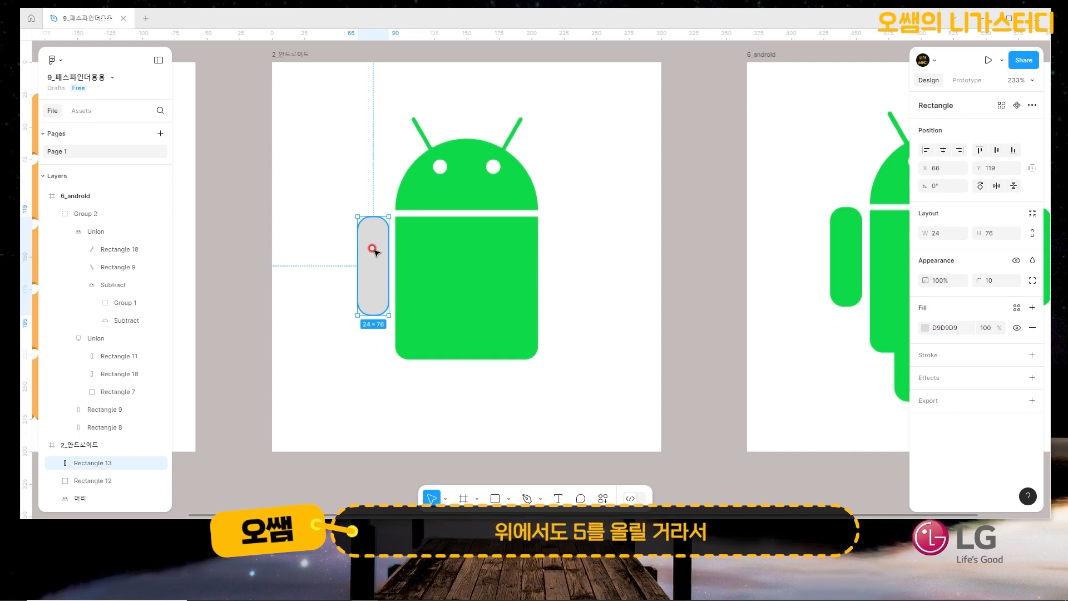
key("Up")
key("Up")
key("Up")
key("Up")
key("Up")
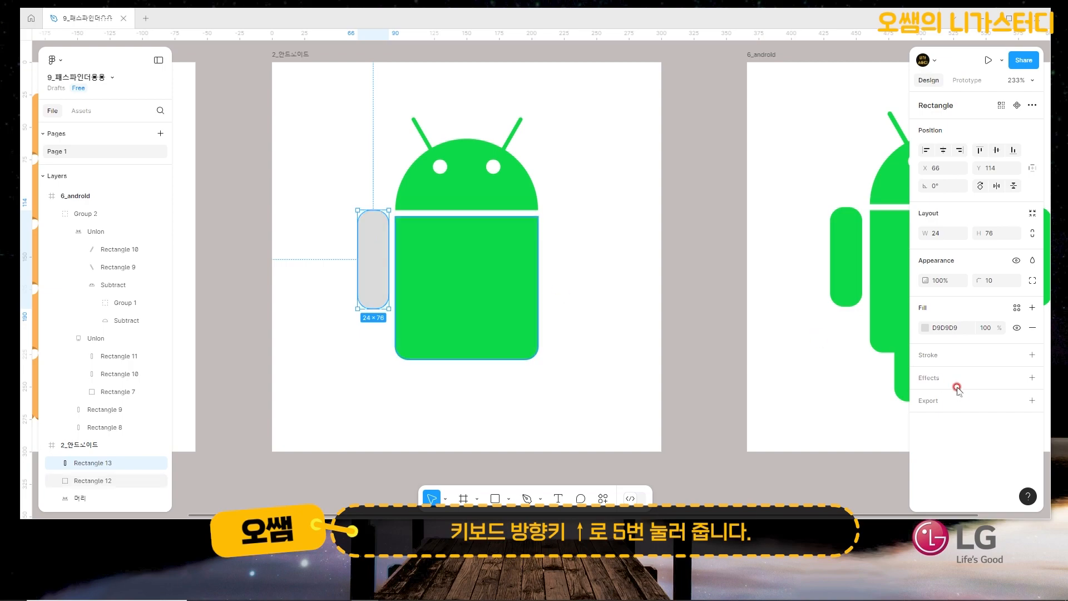
Fill the left arm with the page's green 02D73D and duplicate it to the right of the body with a gap of 5
left_click(924, 328)
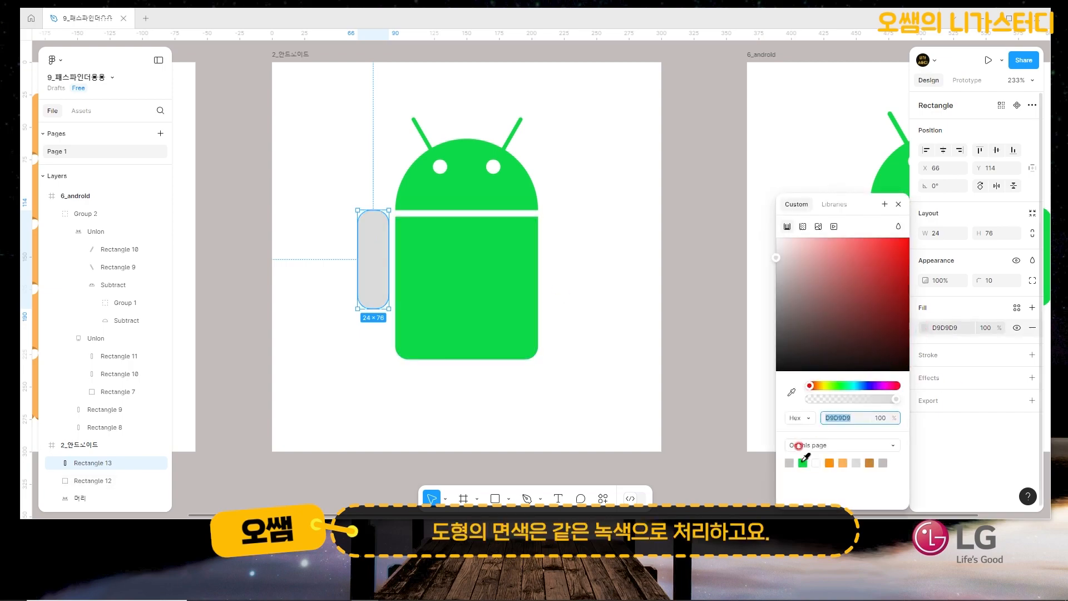
left_click(803, 462)
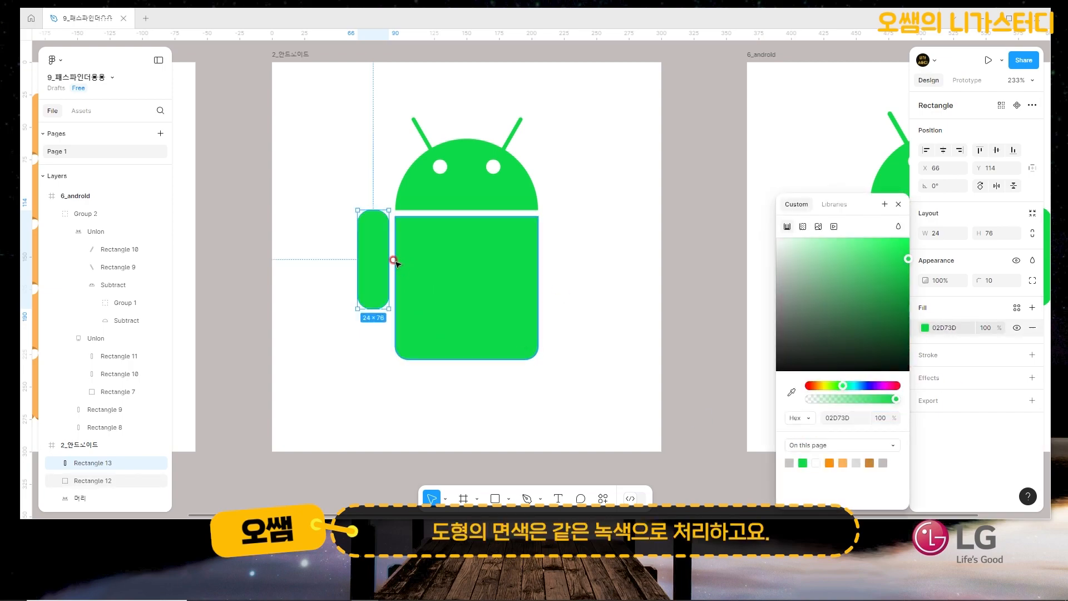
left_click_drag(374, 255, 562, 260)
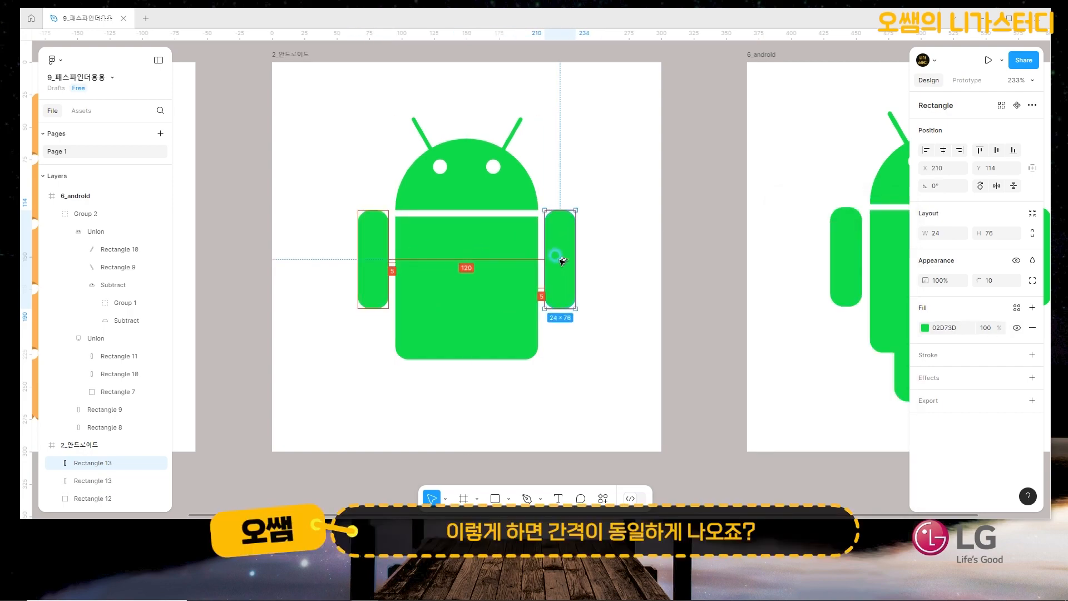
left_click_drag(561, 260, 559, 258)
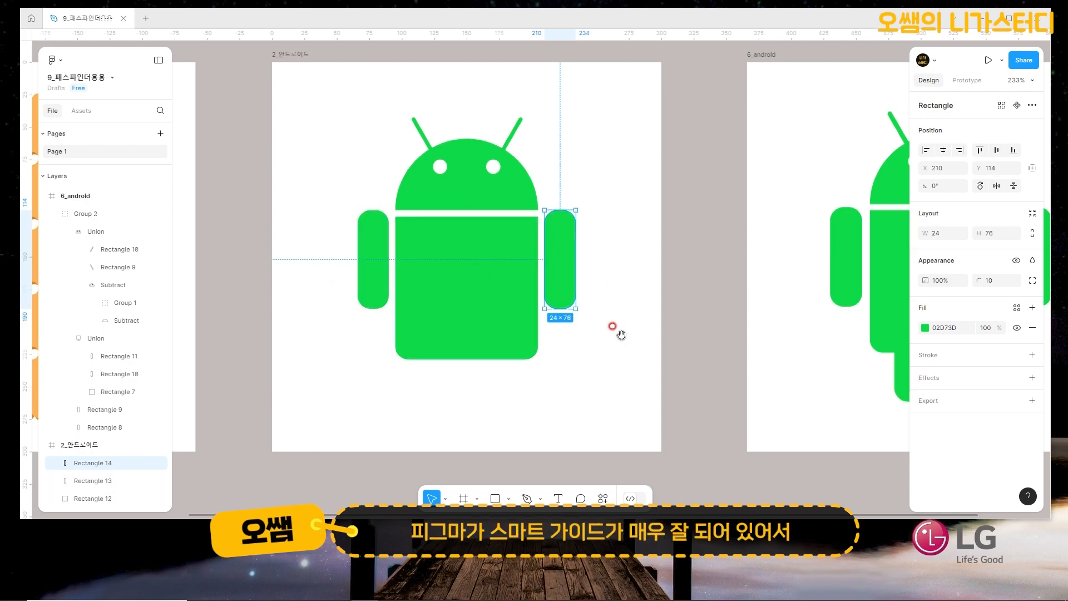
left_click_drag(616, 346, 581, 344)
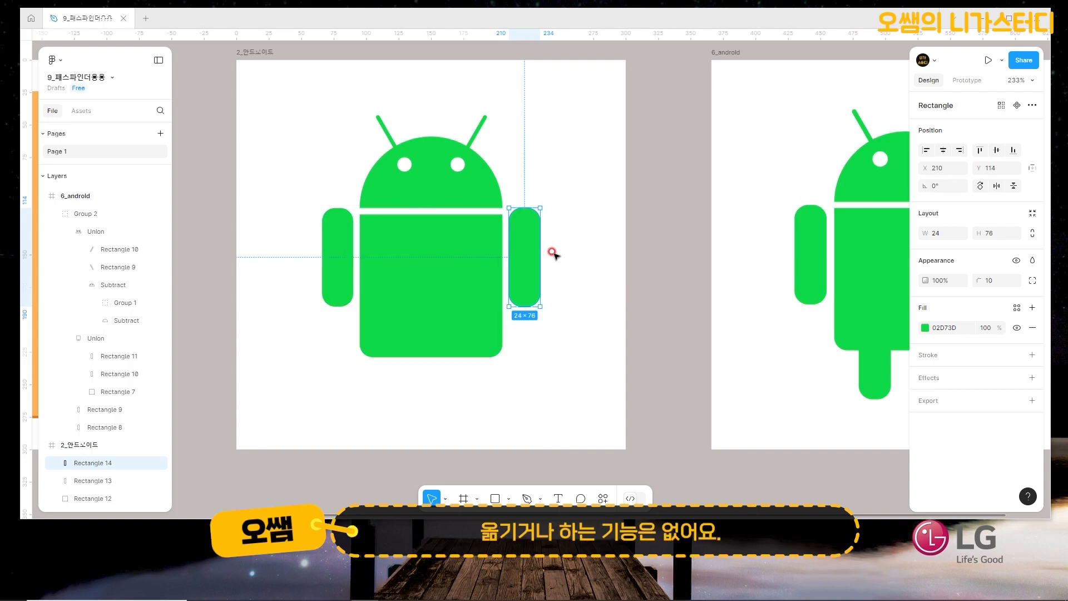
left_click(565, 271)
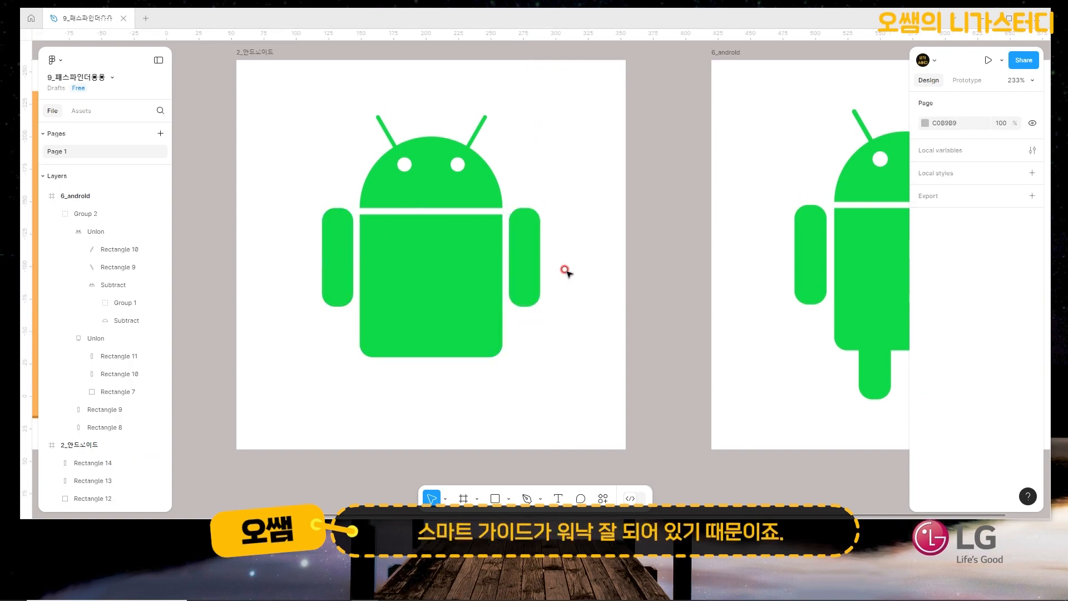
Duplicate the right arm twice as two legs overlapping the lower edge of the body, spaced 20 apart
scroll(566, 271, "down", 3)
left_click_drag(574, 259, 546, 307)
left_click(494, 254)
left_click_drag(497, 257, 433, 357)
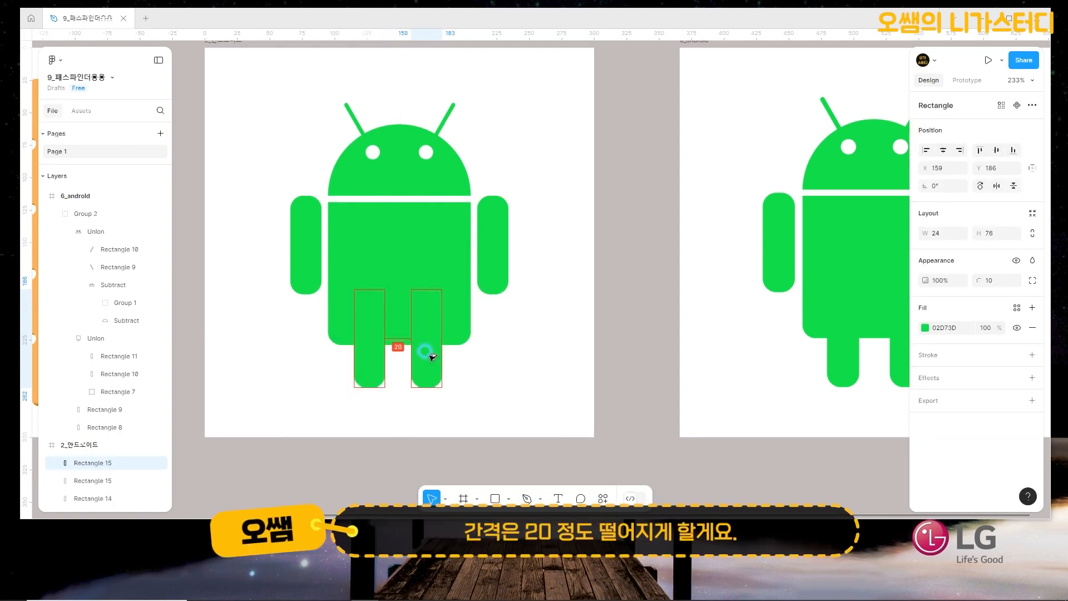
Move both legs together so they are horizontally centred on the body
left_click(375, 357)
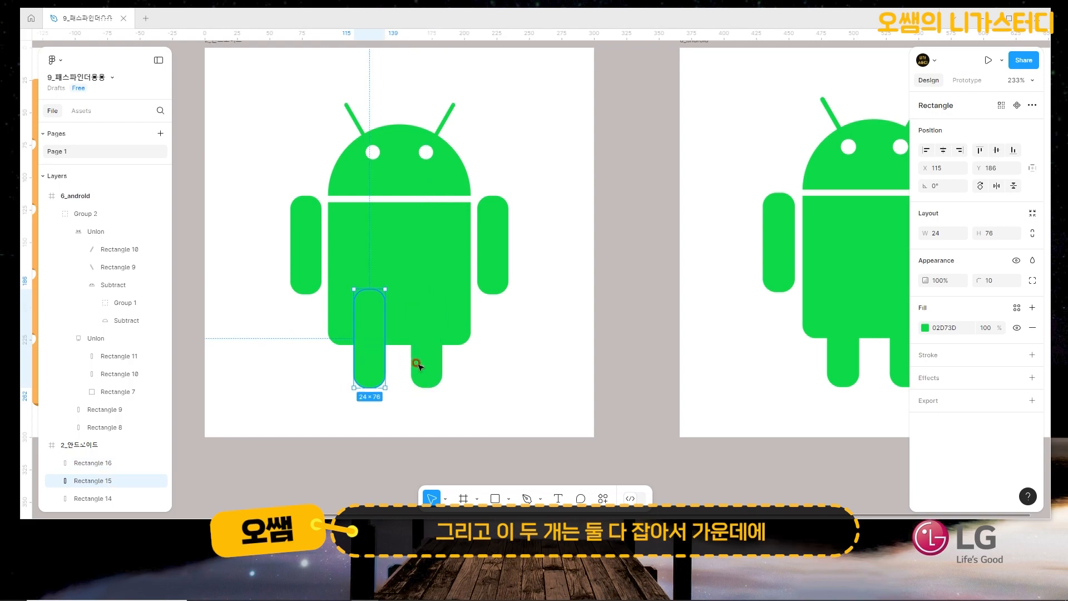
left_click(423, 367, "shift")
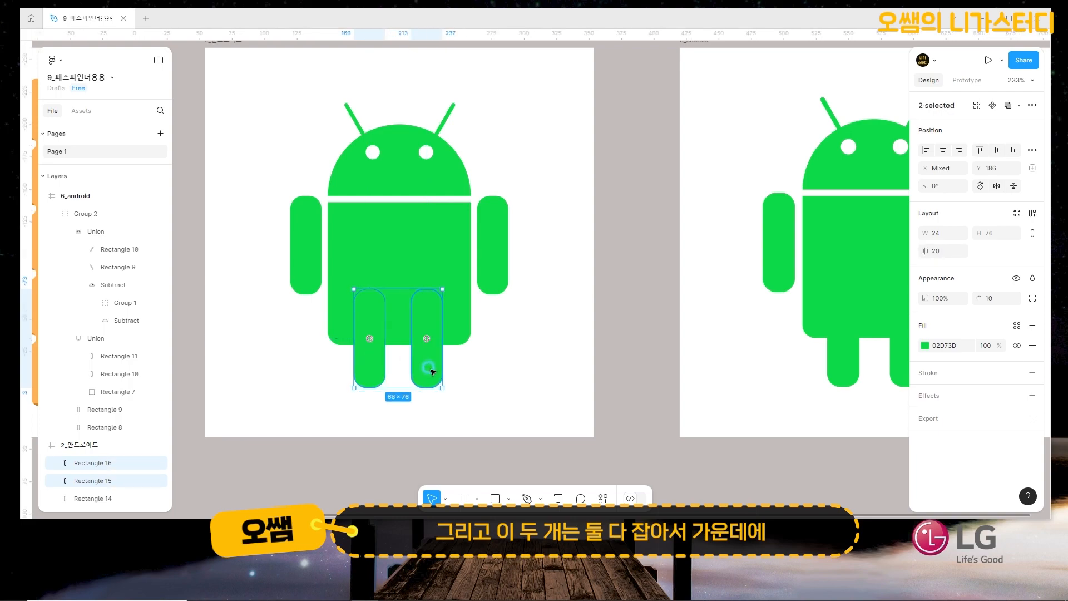
left_click_drag(431, 369, 425, 369)
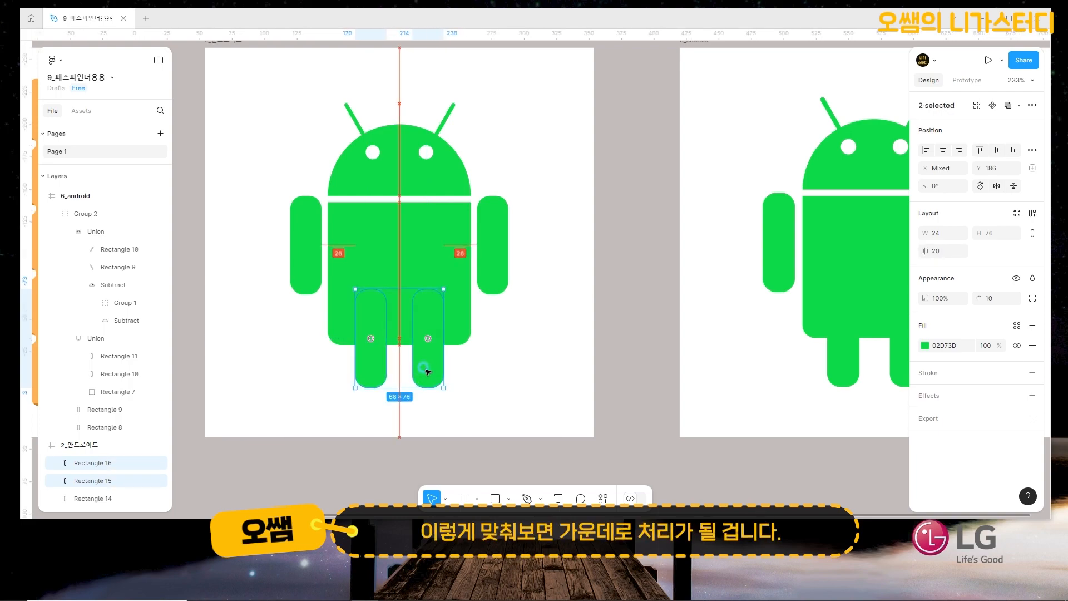
left_click(473, 372)
Try to combine the body rectangle and both legs with Union selection, and undo the union
left_click(444, 248)
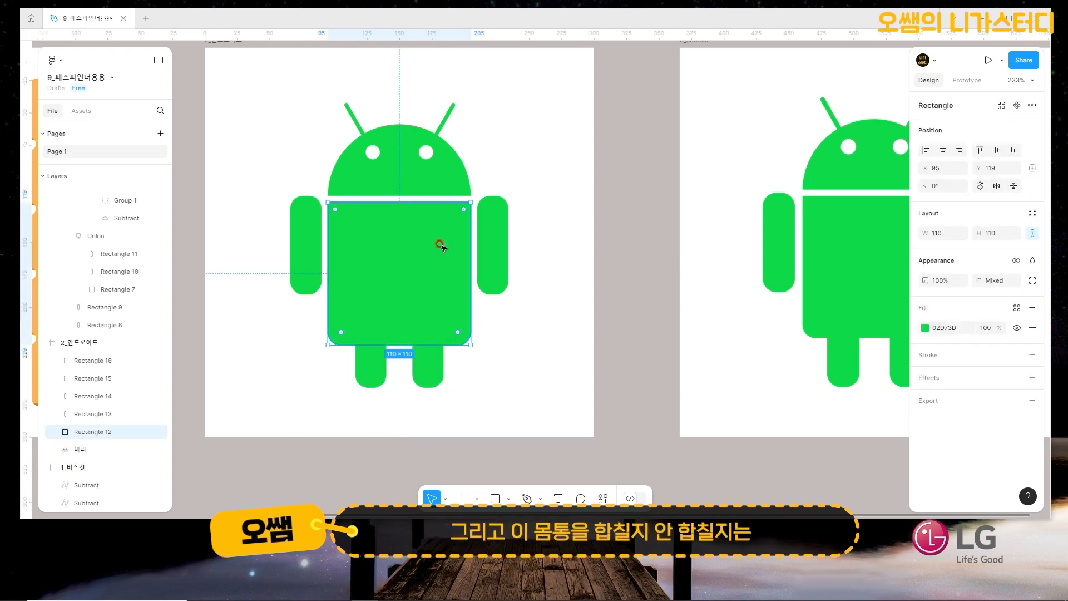
left_click(426, 369, "shift")
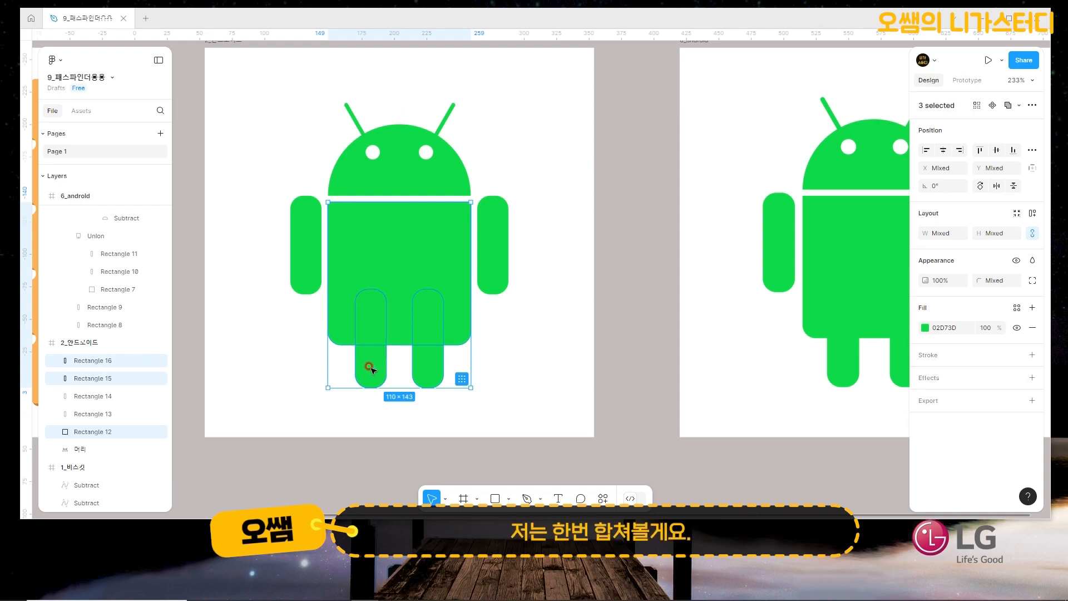
left_click(1018, 106)
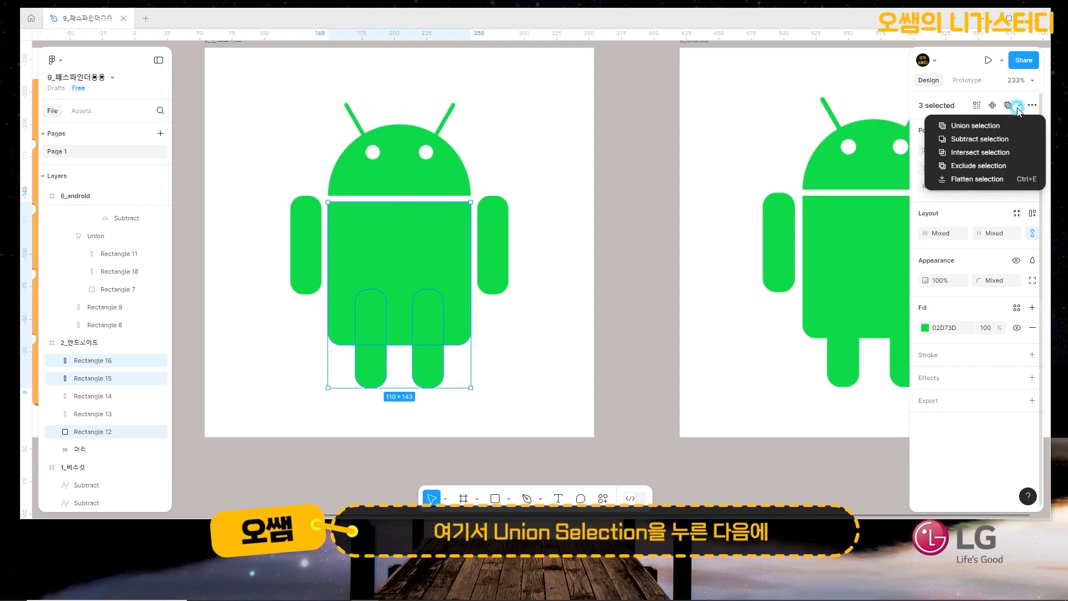
left_click(991, 123)
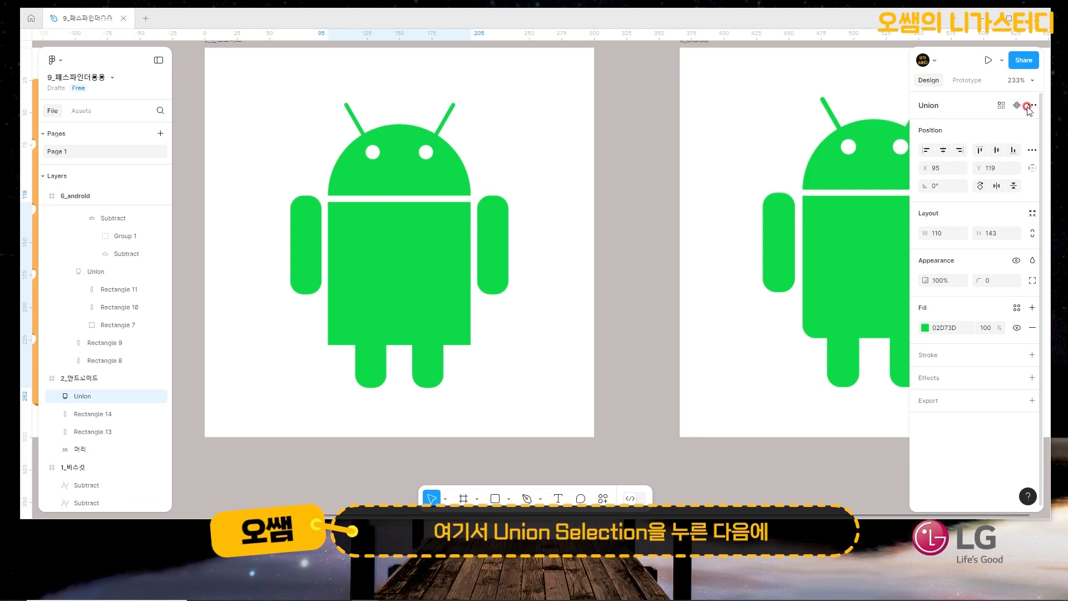
left_click(1032, 104)
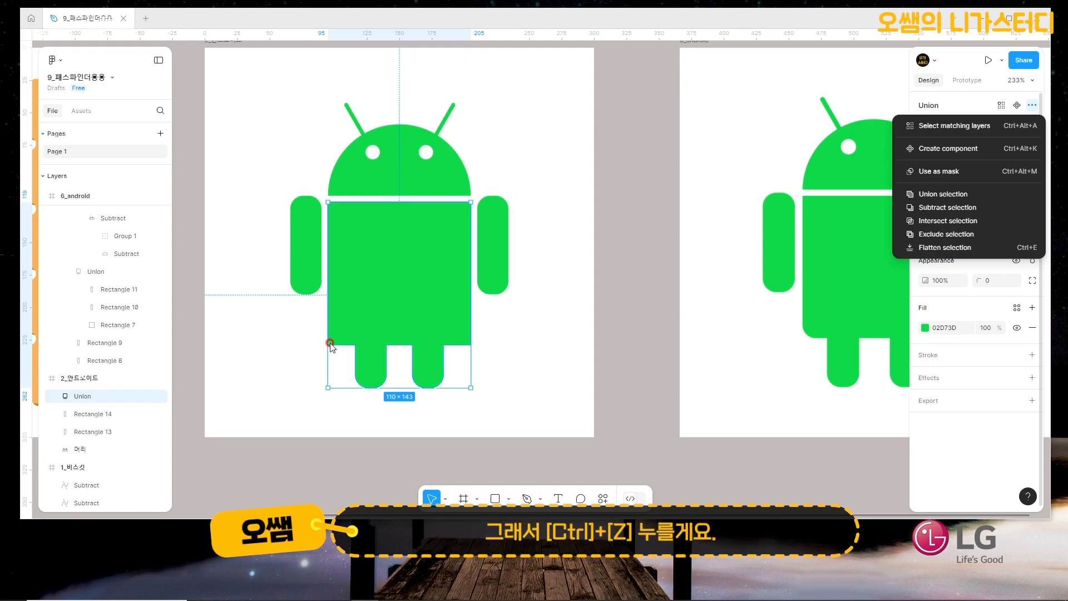
left_click(533, 320)
key("ctrl+z")
left_click(530, 323)
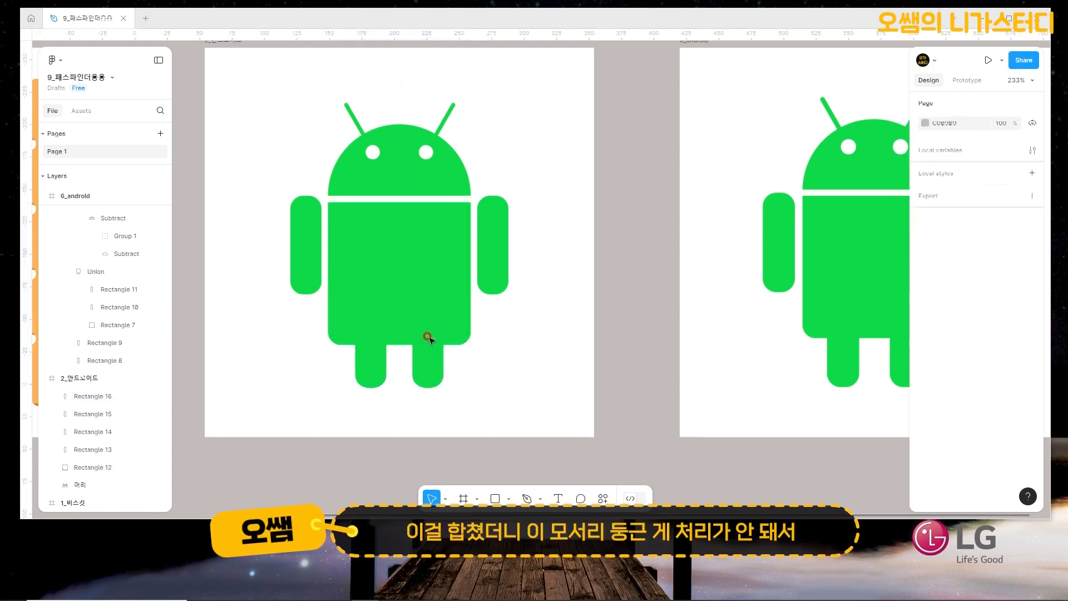
Try Flatten on the body rectangle alone and undo it to compare the corner handles
left_click(338, 332)
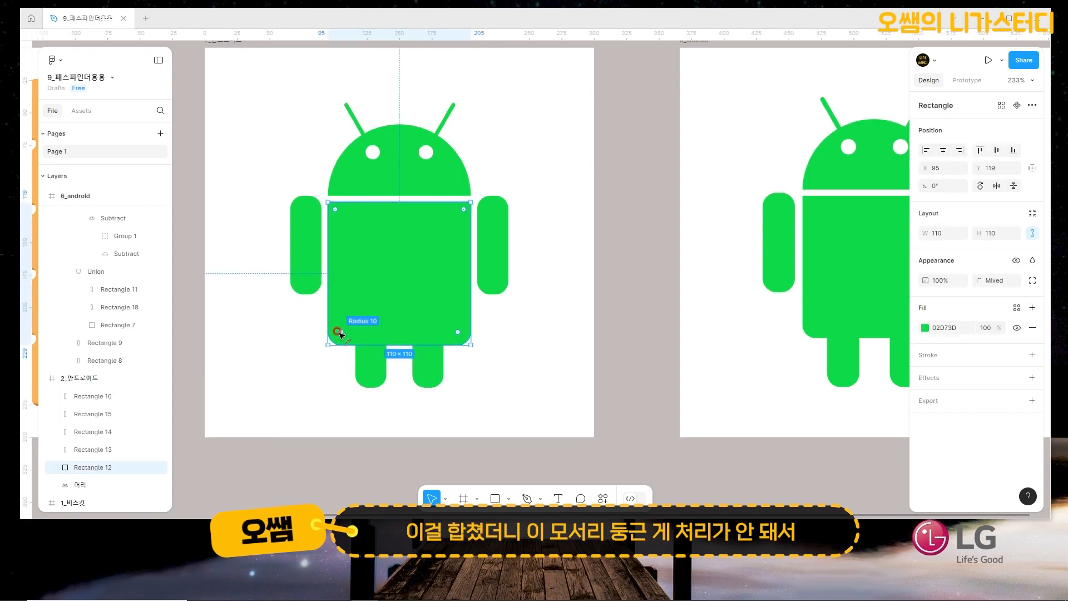
right_click(378, 238)
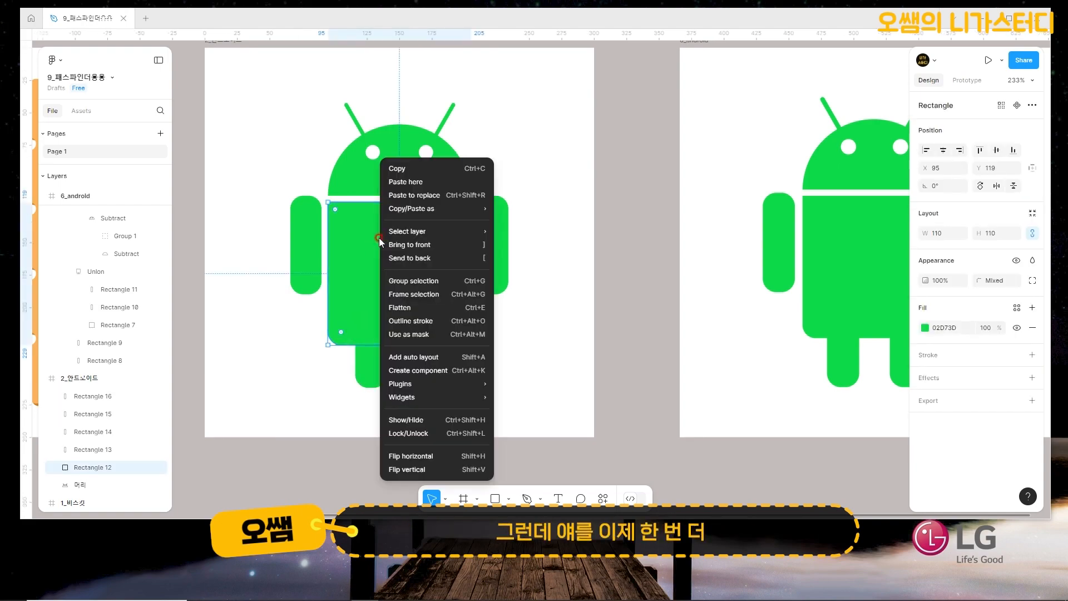
left_click(439, 307)
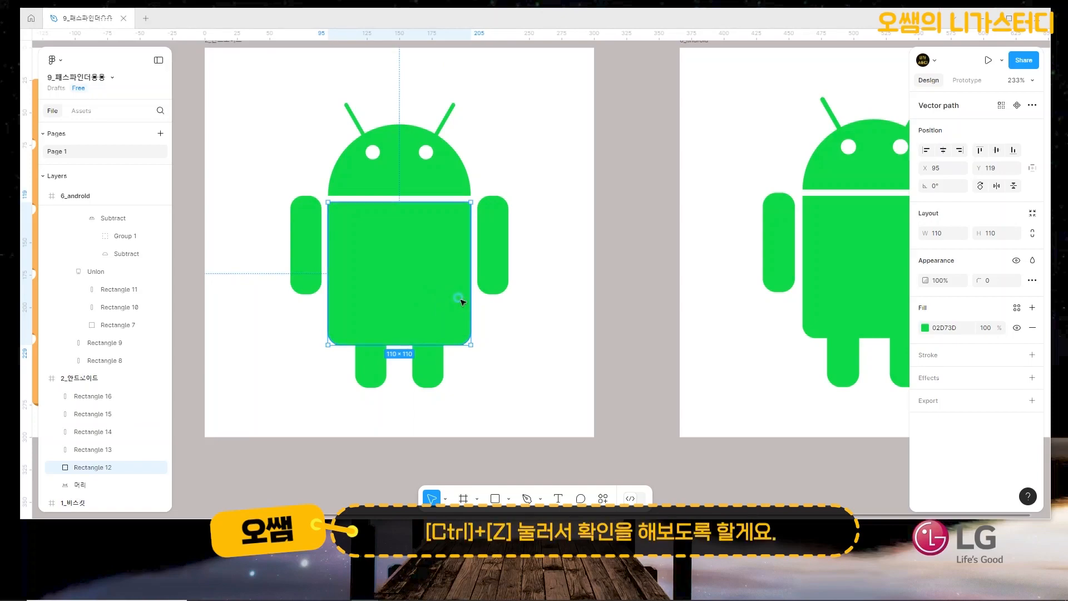
key("ctrl+z")
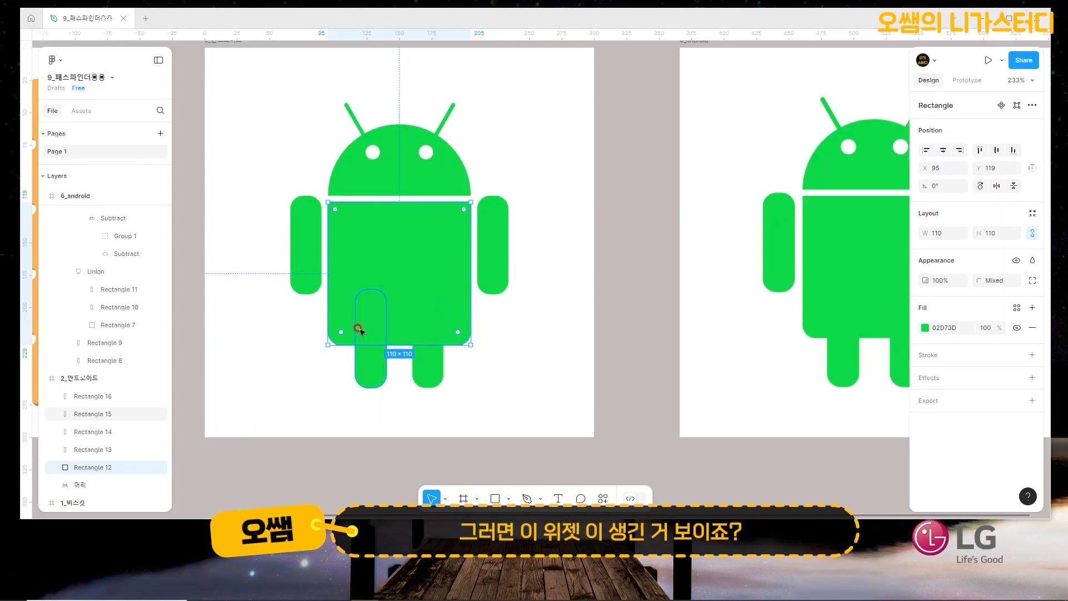
Flatten the body rectangle into a vector path and open its corner smoothing settings
right_click(425, 249)
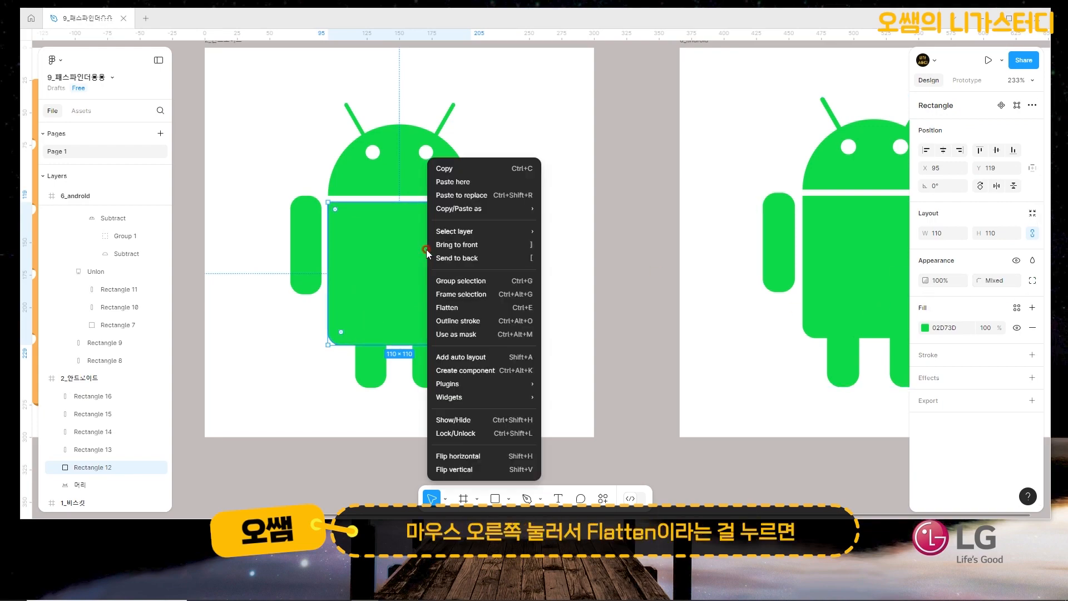
left_click(465, 309)
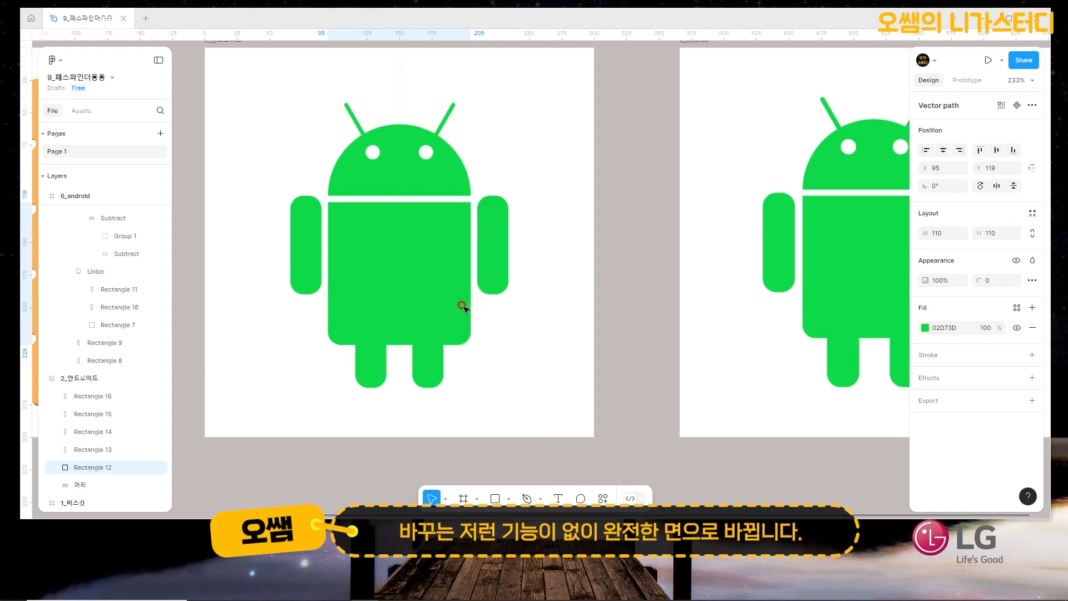
left_click(1031, 280)
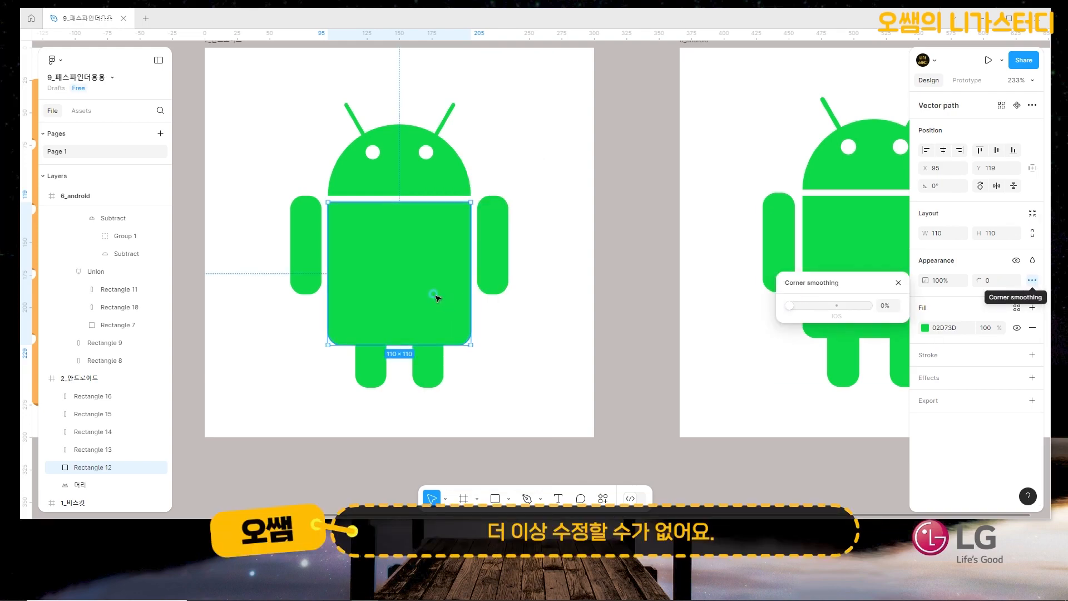
Combine the flattened body and both legs into one shape with Union selection
left_click(423, 358)
left_click(364, 372)
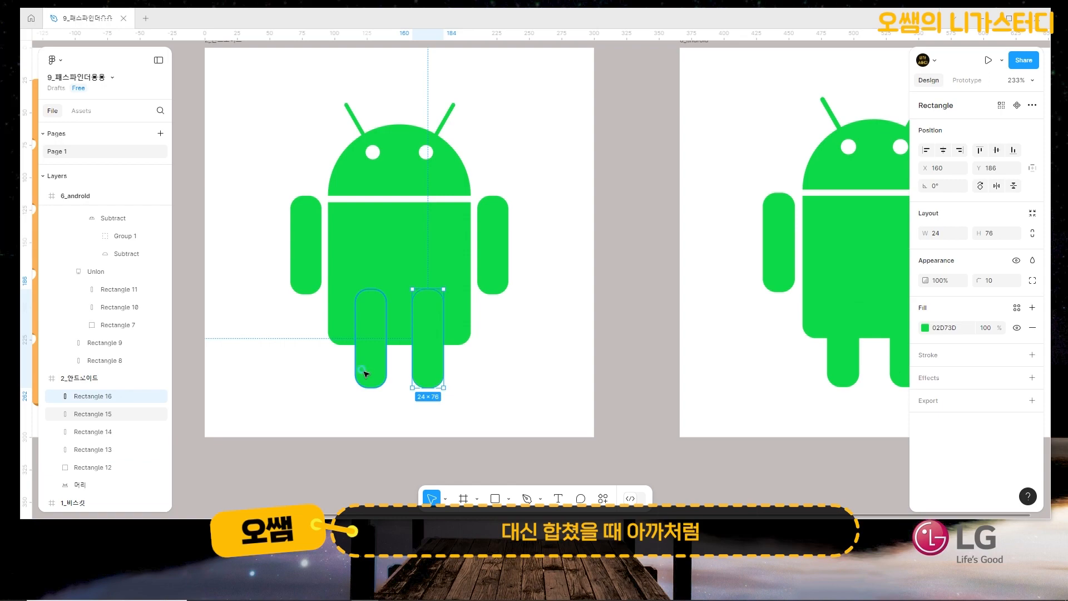
left_click(431, 354, "shift")
left_click(424, 290, "shift")
left_click(1019, 105)
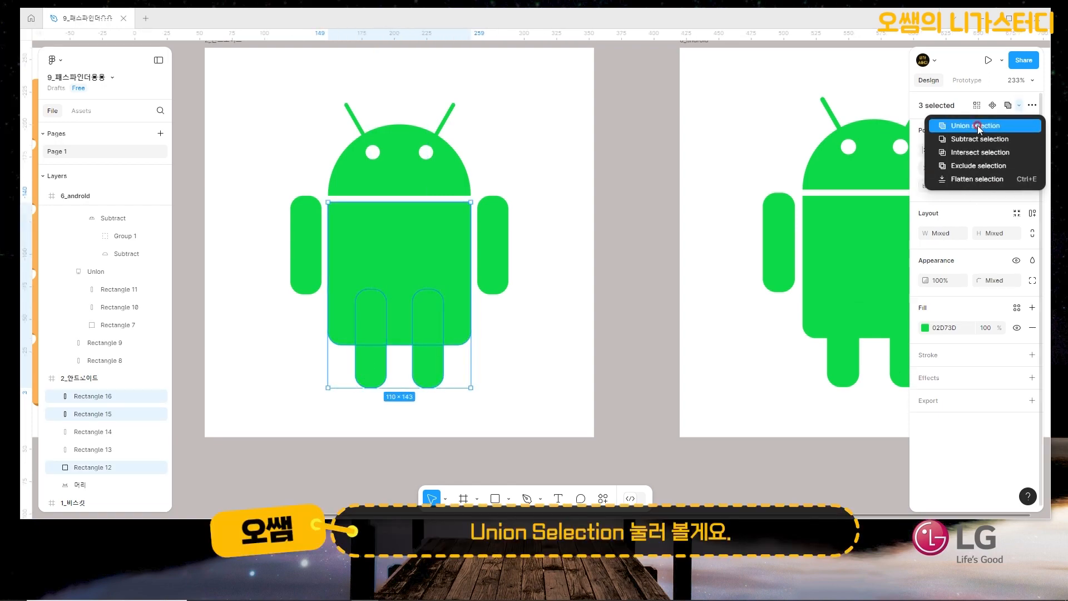
left_click(976, 125)
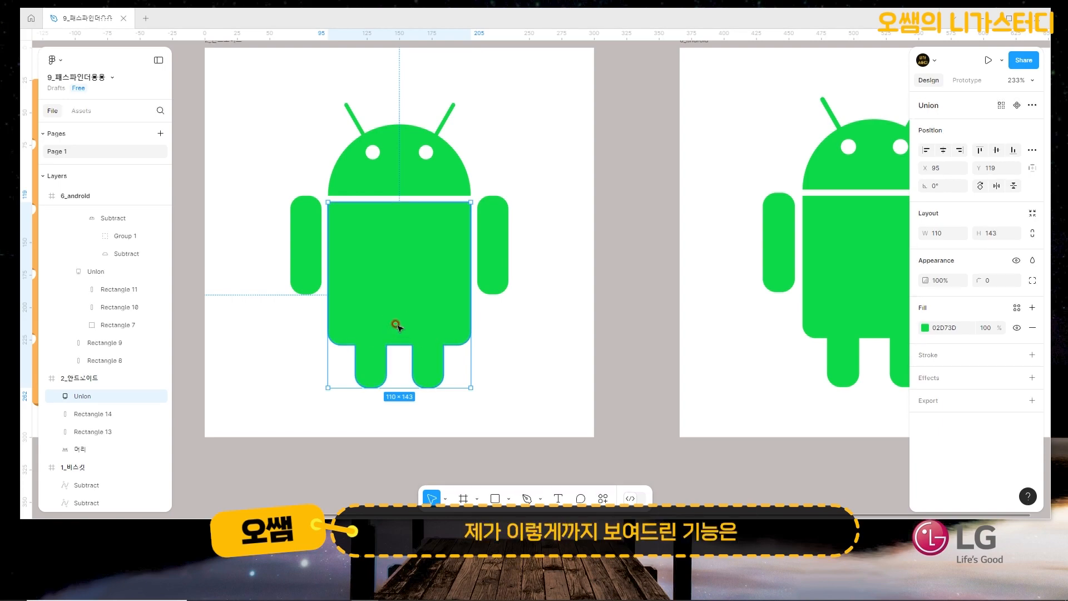
Rename the union layer of the body and legs to 몸통
right_click(408, 261)
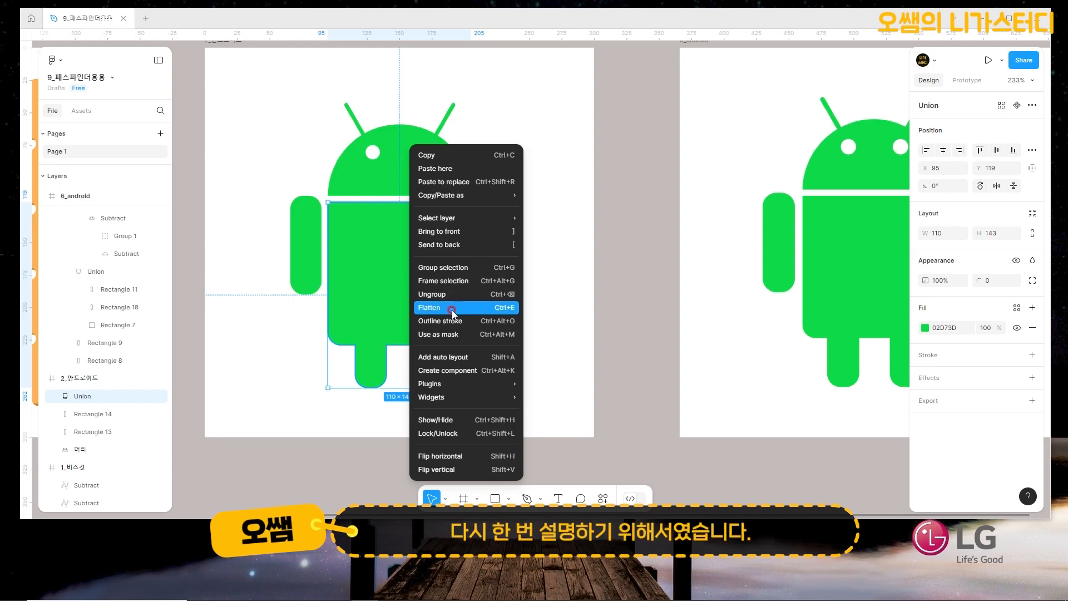
left_click(358, 290)
double_click(84, 396)
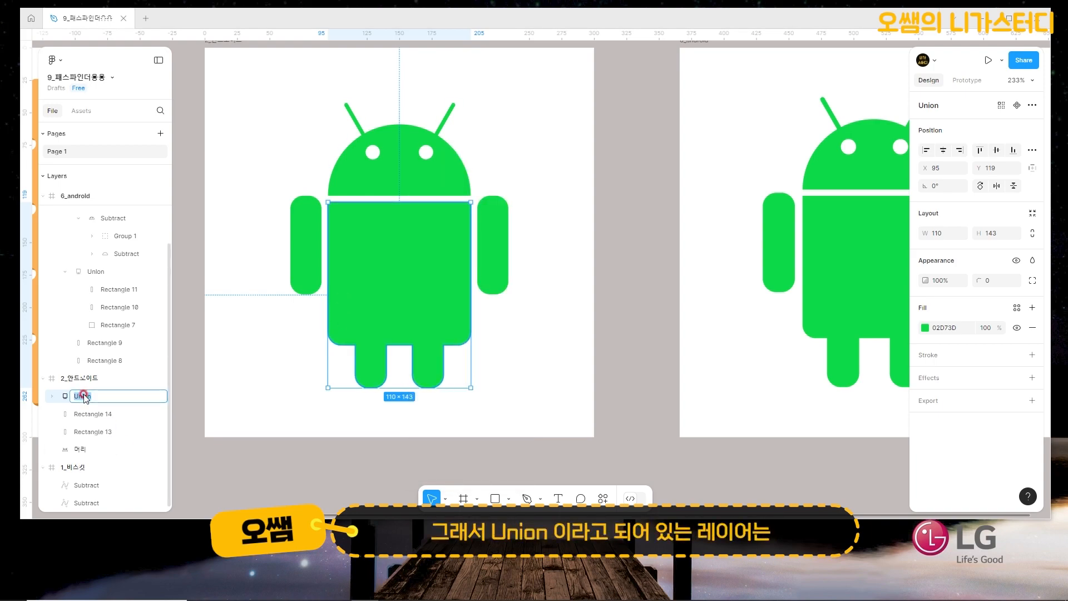
type("ㅁㅗㅁㅌㅗㅇ")
key("Return")
Group the two arm rectangles and name the group 팔
left_click(89, 414)
left_click(103, 432, "shift")
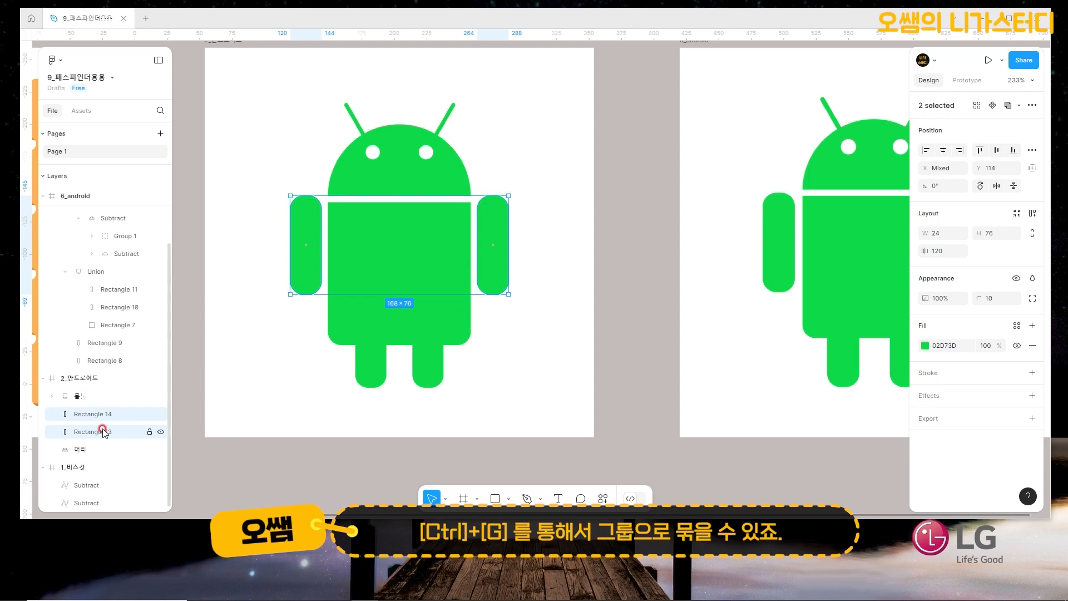
key("ctrl+g")
double_click(89, 415)
type("ㅍㅏㄹ")
key("Return")
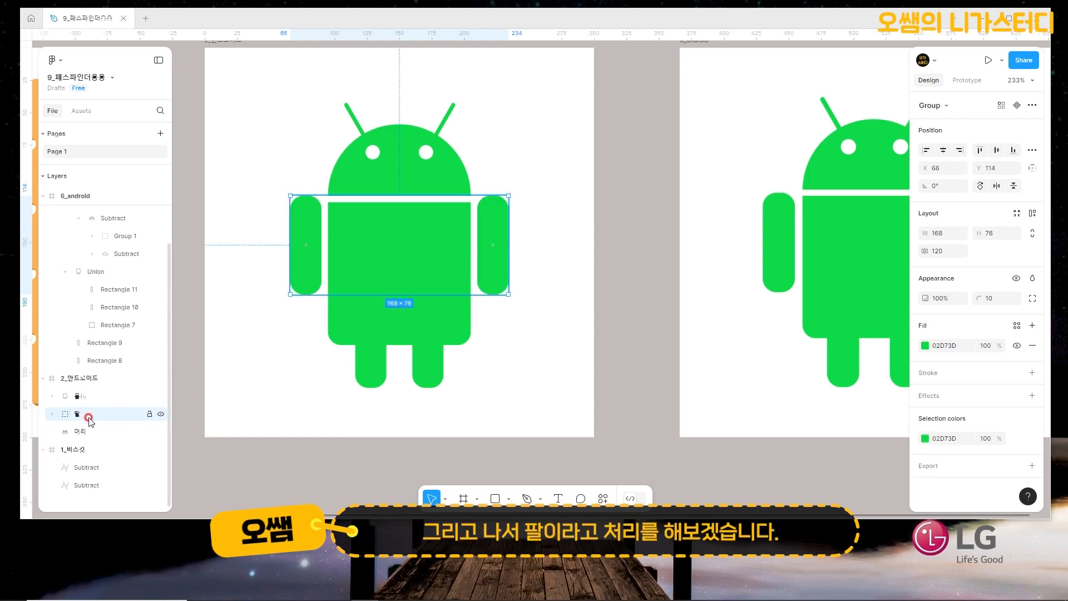
left_click(538, 233)
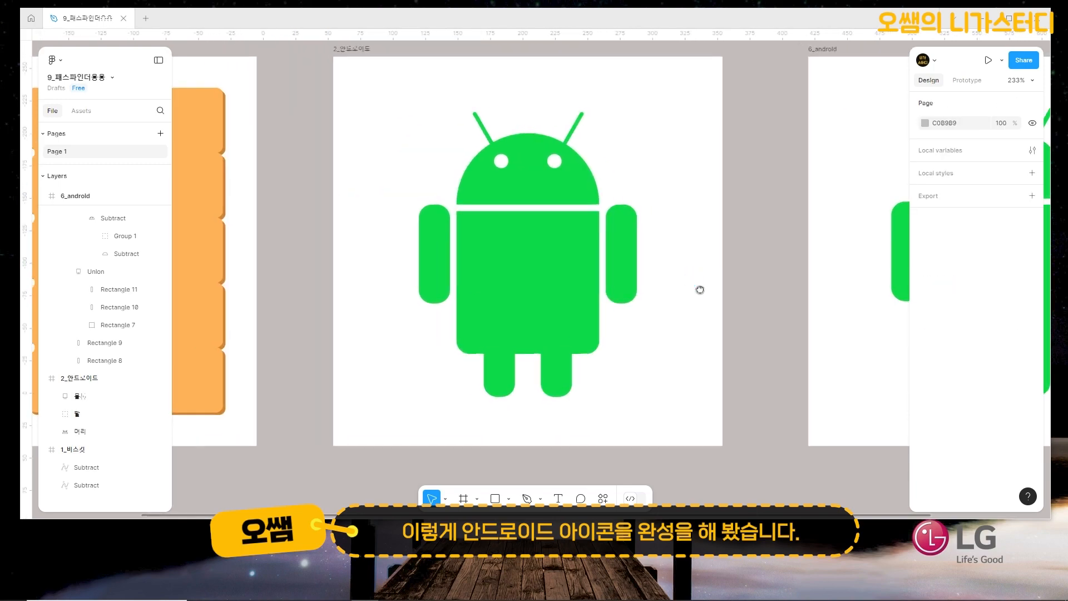